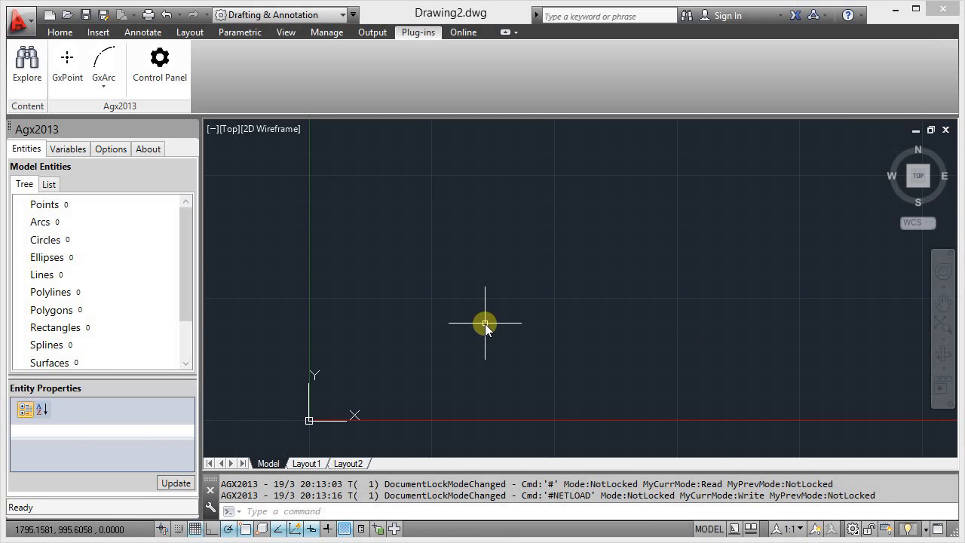
Set the point style to a circle with a cross through it, keeping PDMODE at 34
text(ddptype)
key(Return)
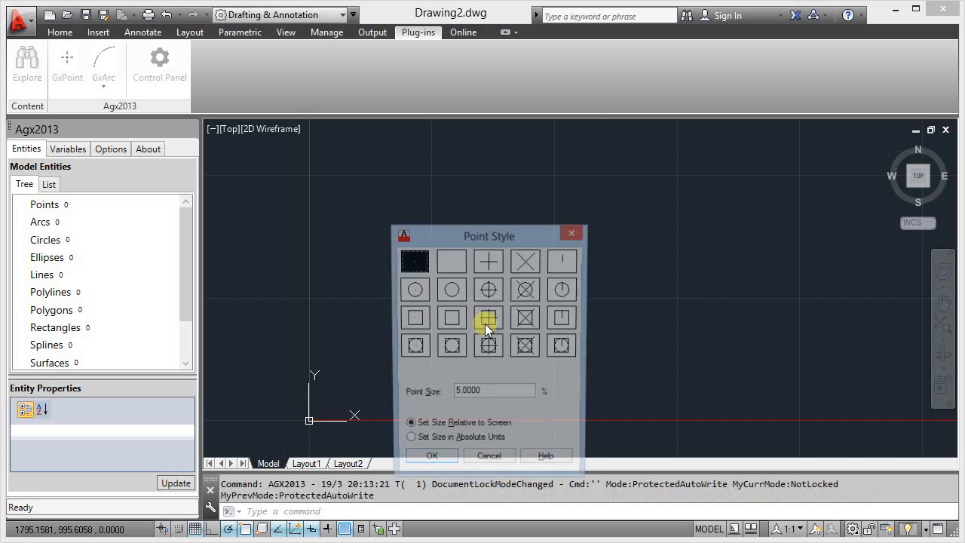
click(488, 291)
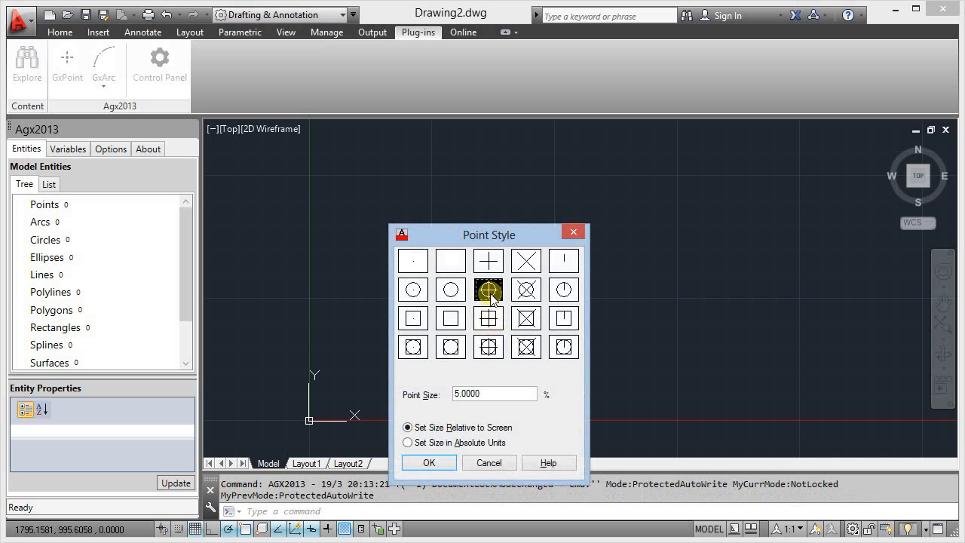
key(Return)
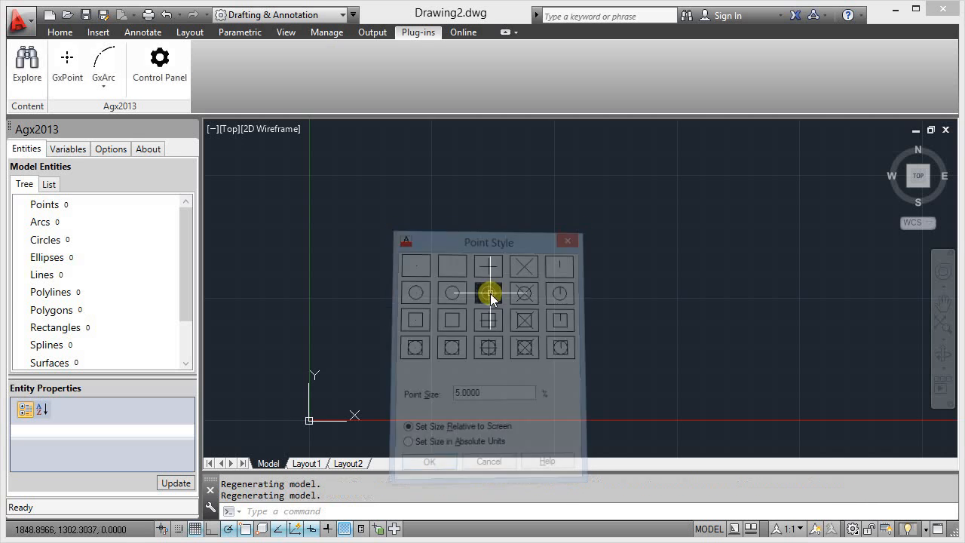
text(PDMODE)
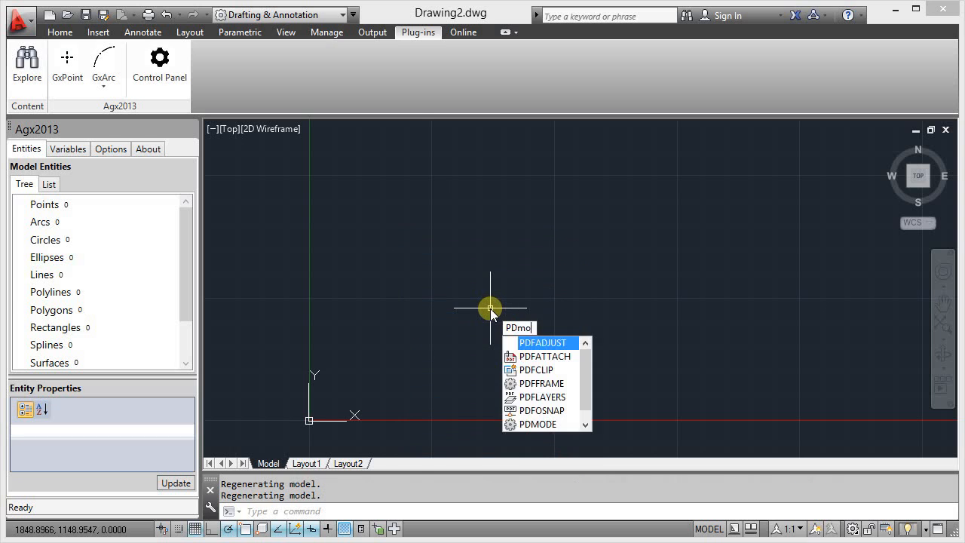
key(Return)
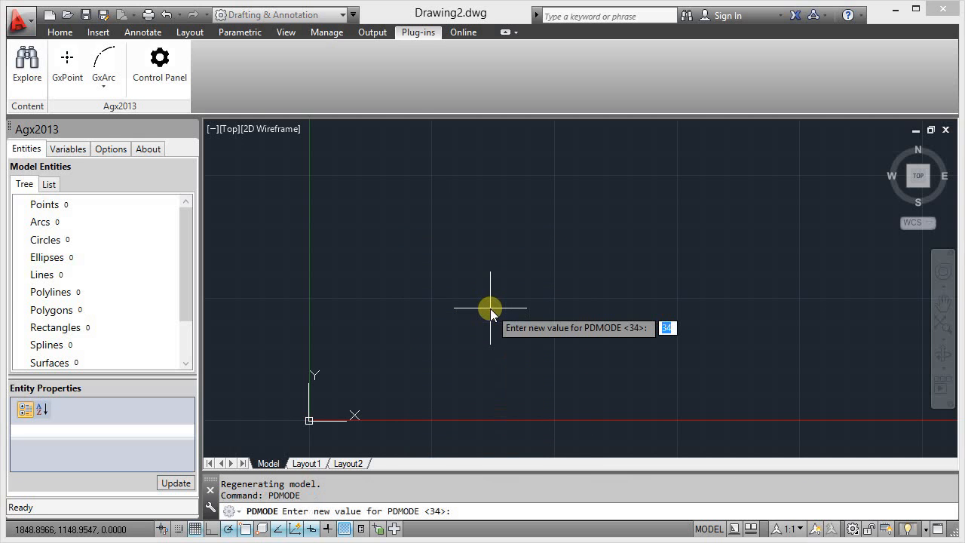
key(Return)
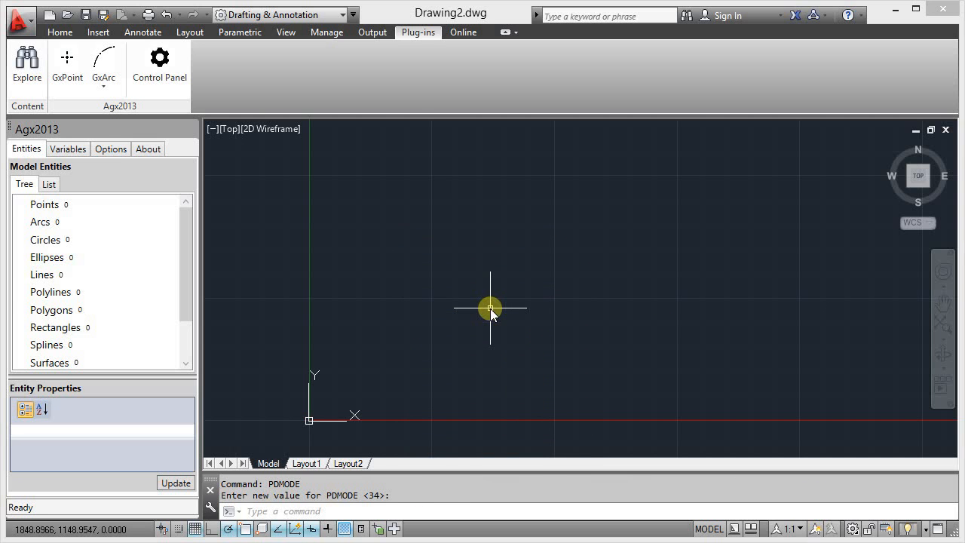
Set the point display size variable PDSIZE to -4
text(PDSIz)
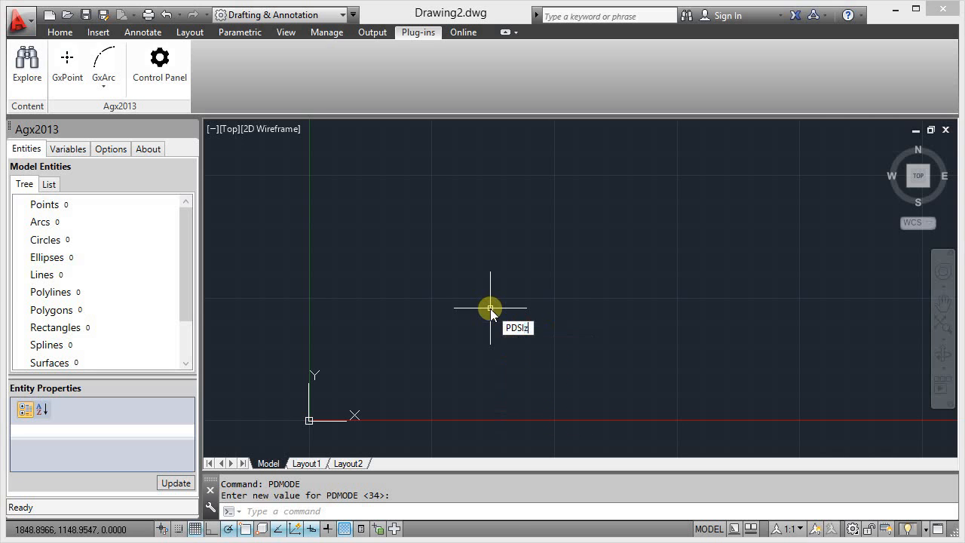
text(e)
key(Return)
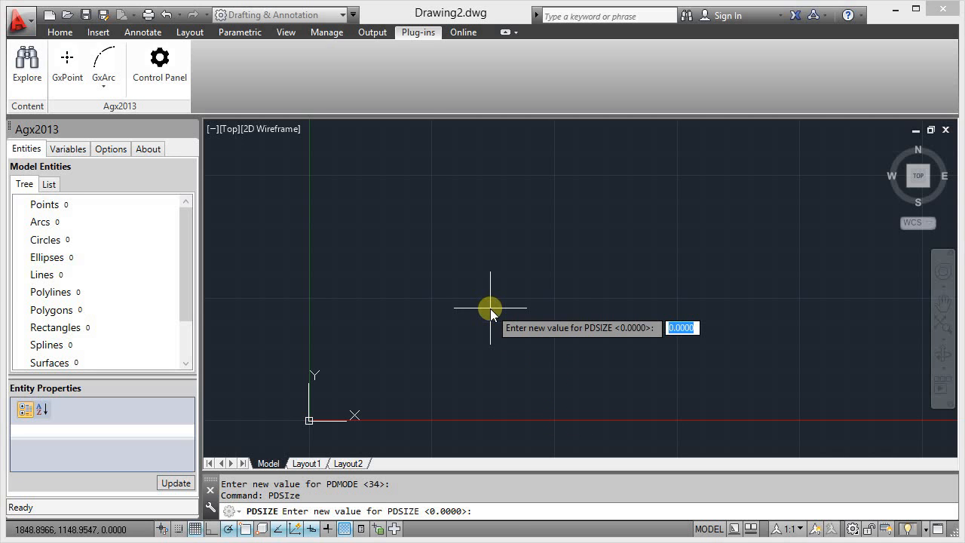
text(-4)
key(Return)
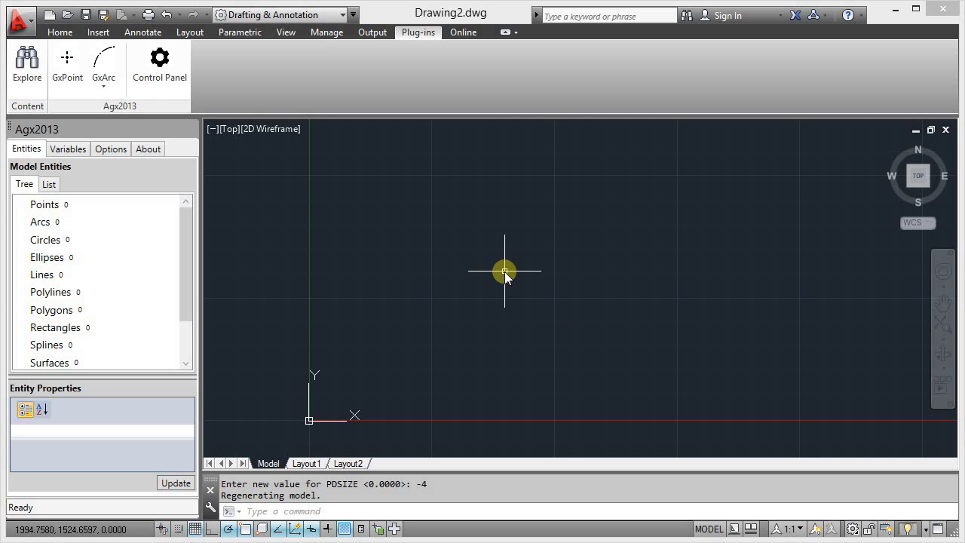
Create a GxPoint at the origin, coordinates 0,0
scroll(581, 263, down, 2)
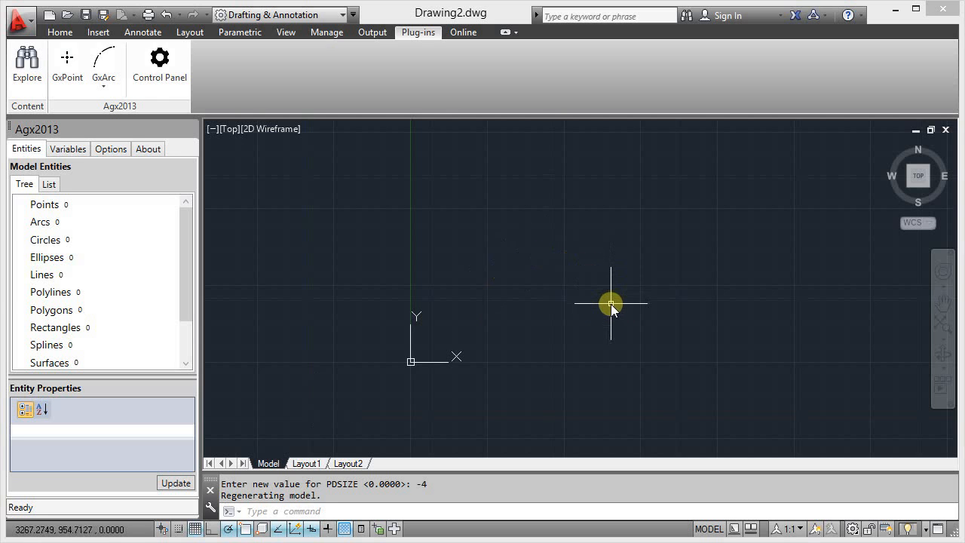
text(GXP)
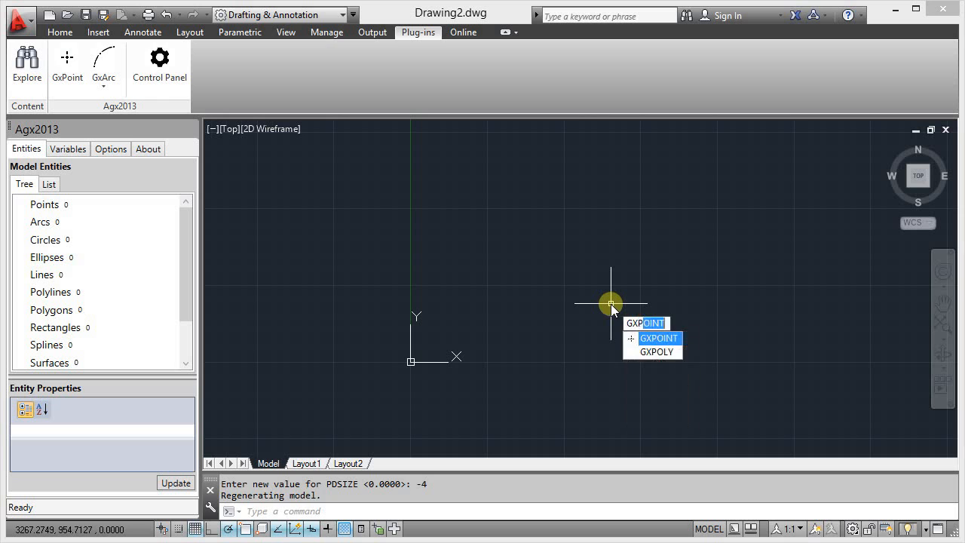
key(Return)
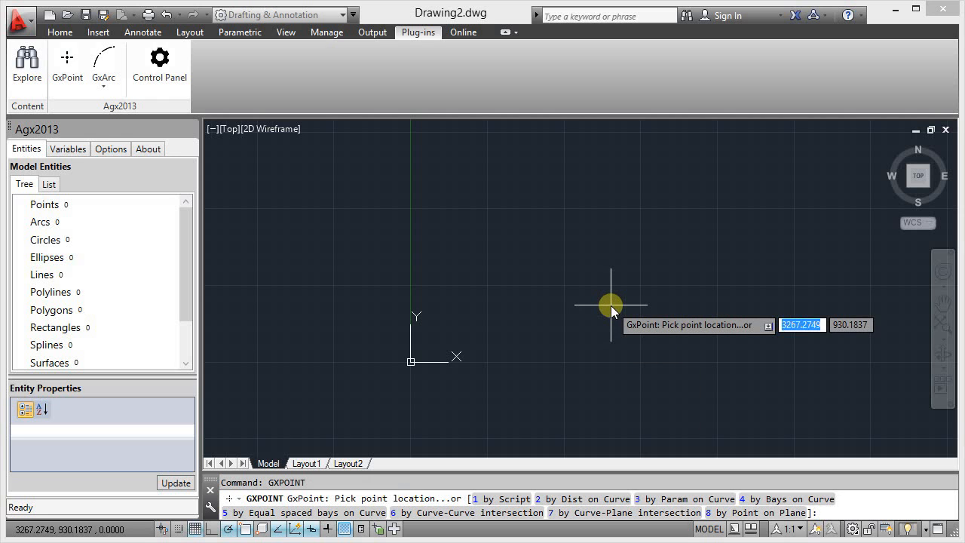
text(0)
key(Tab)
text(0)
key(Return)
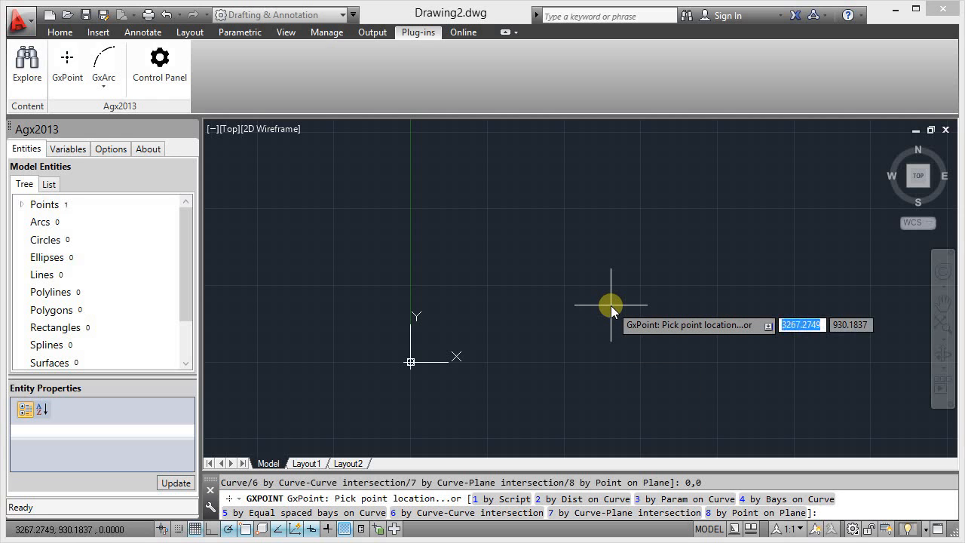
key(Escape)
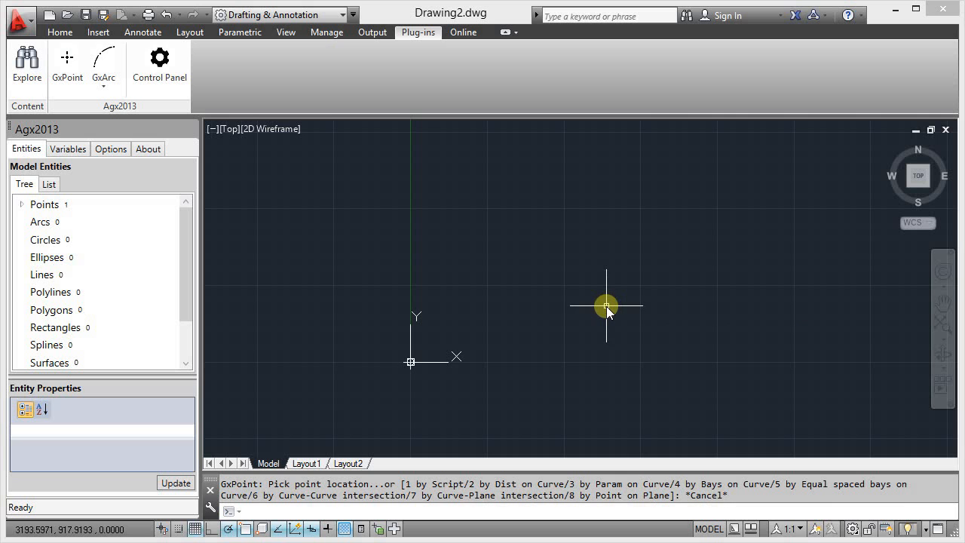
Create a GxRectangle by Center-Point Width Height, centred on the origin GxPoint, with width 68 and height 110
scroll(377, 368, up, 4)
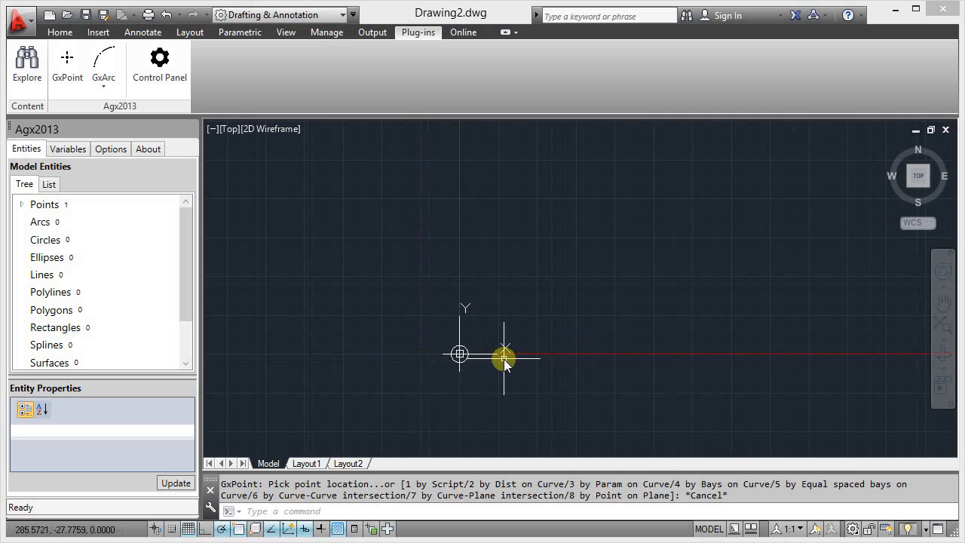
scroll(498, 361, down, 2)
scroll(463, 405, up, 2)
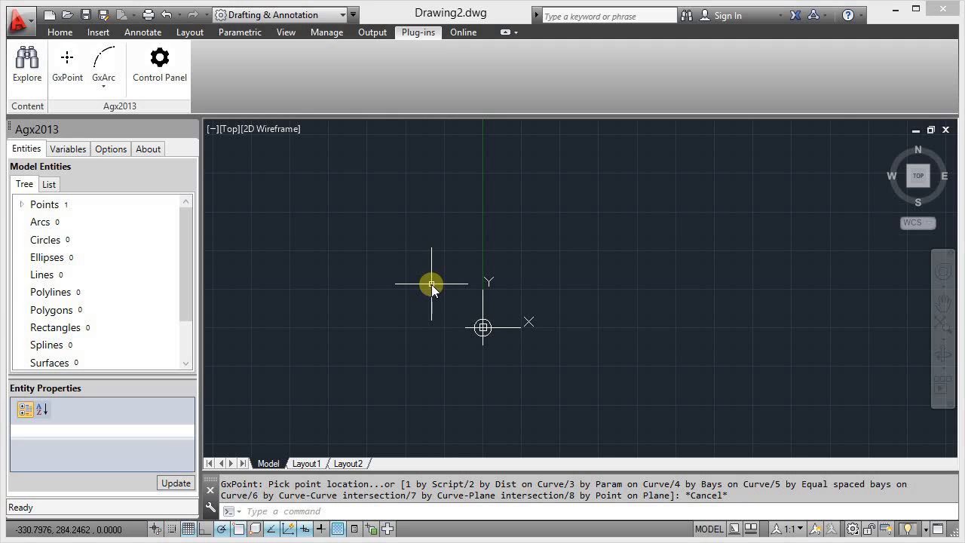
click(103, 84)
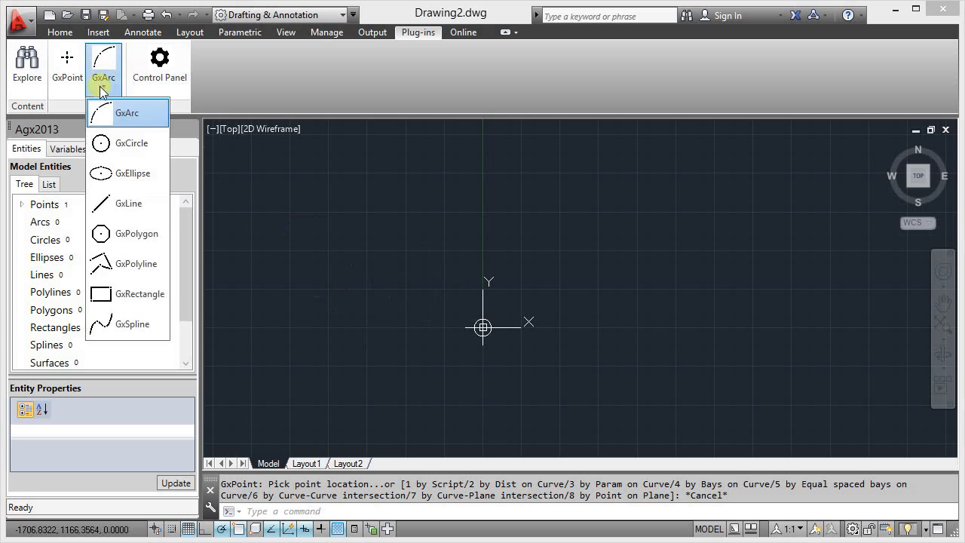
click(136, 294)
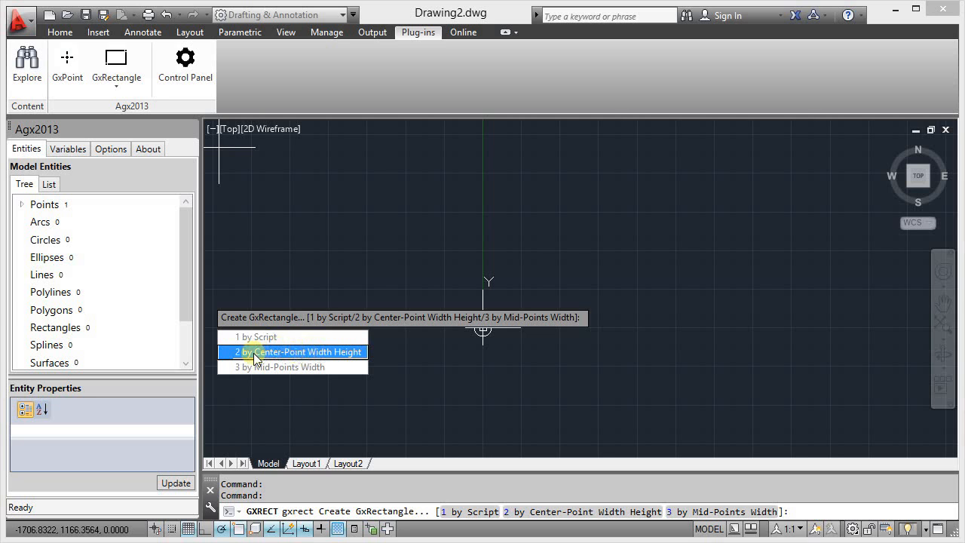
click(306, 352)
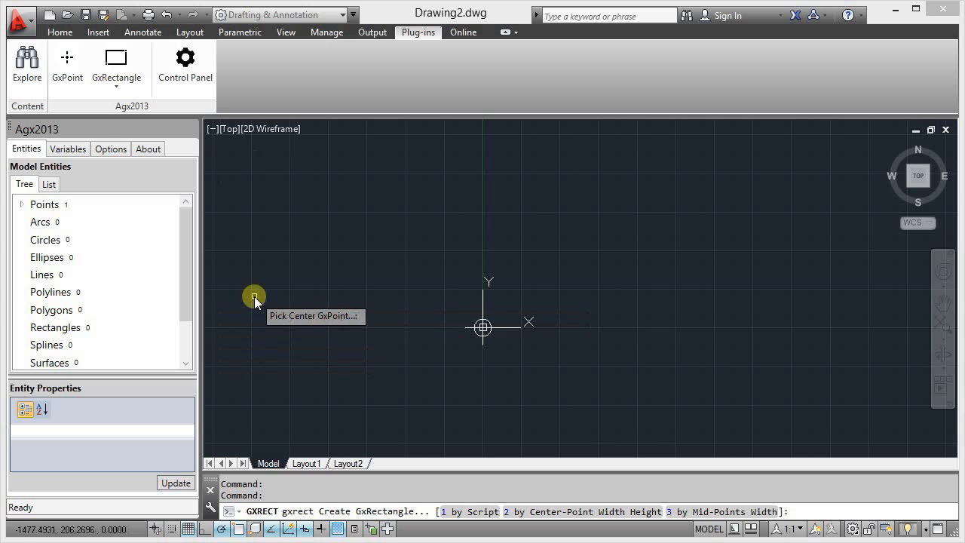
click(484, 346)
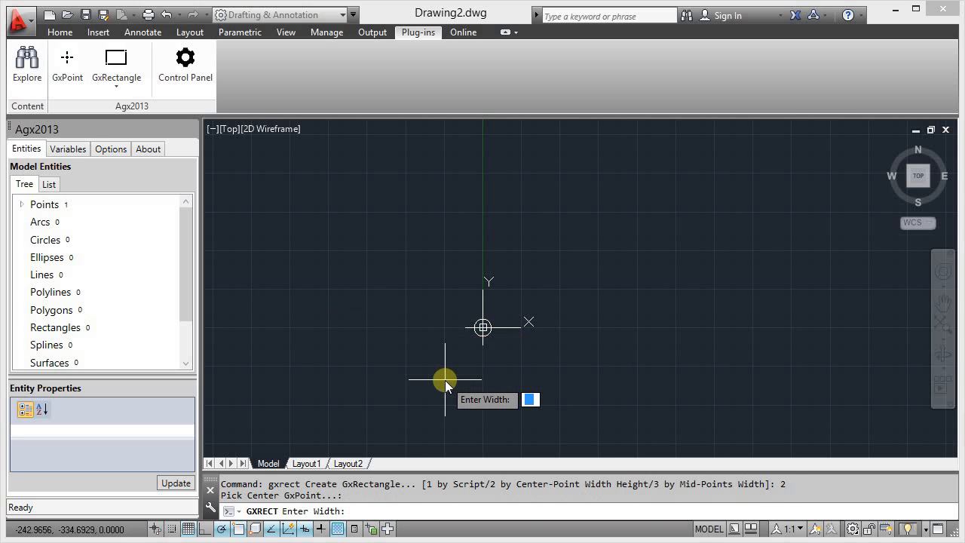
text(68)
key(Return)
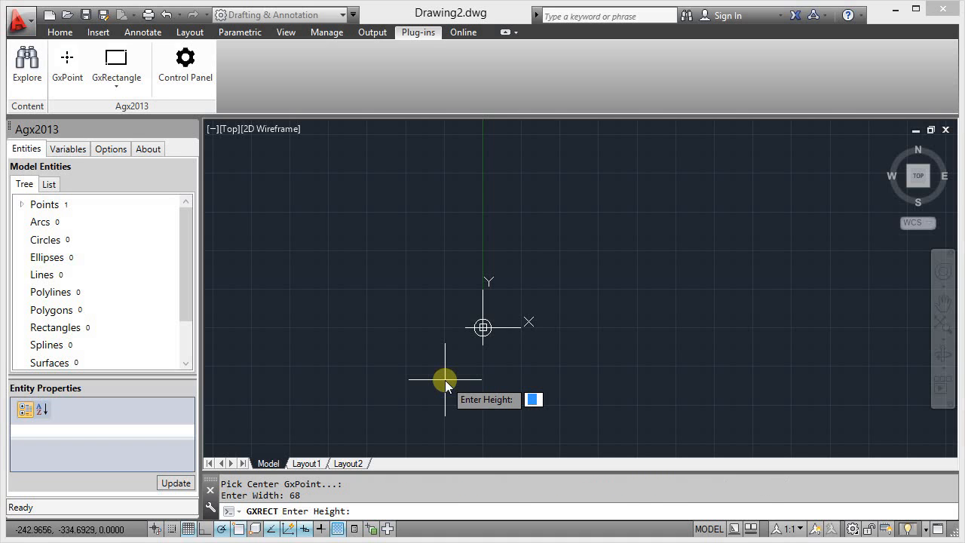
text(110)
key(Return)
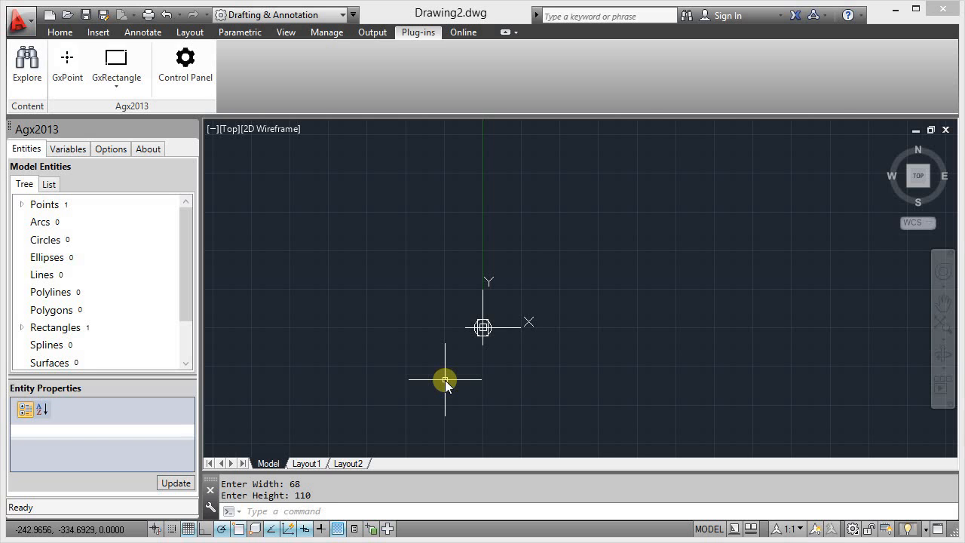
Regenerate the drawing to refresh the point's display size around the rectangle
scroll(477, 334, up, 10)
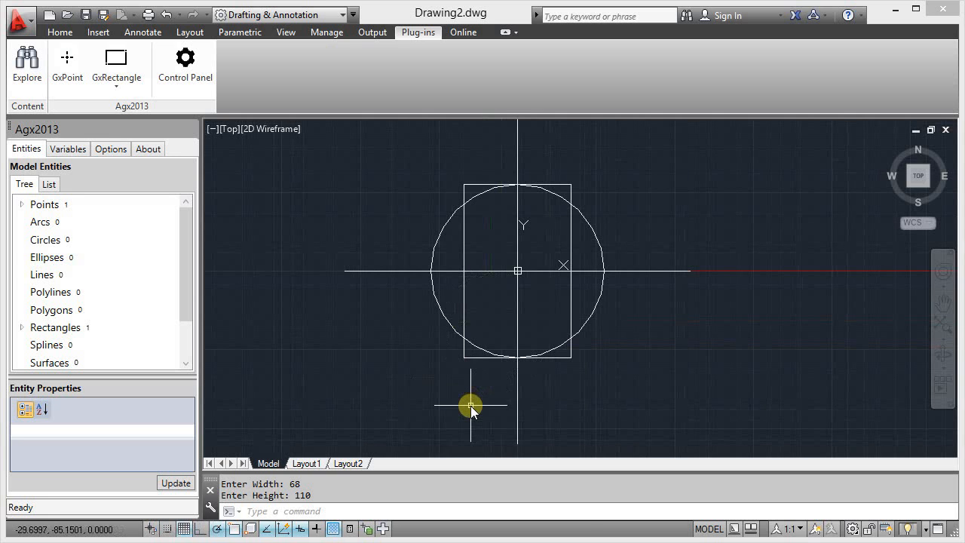
text(regen)
key(Return)
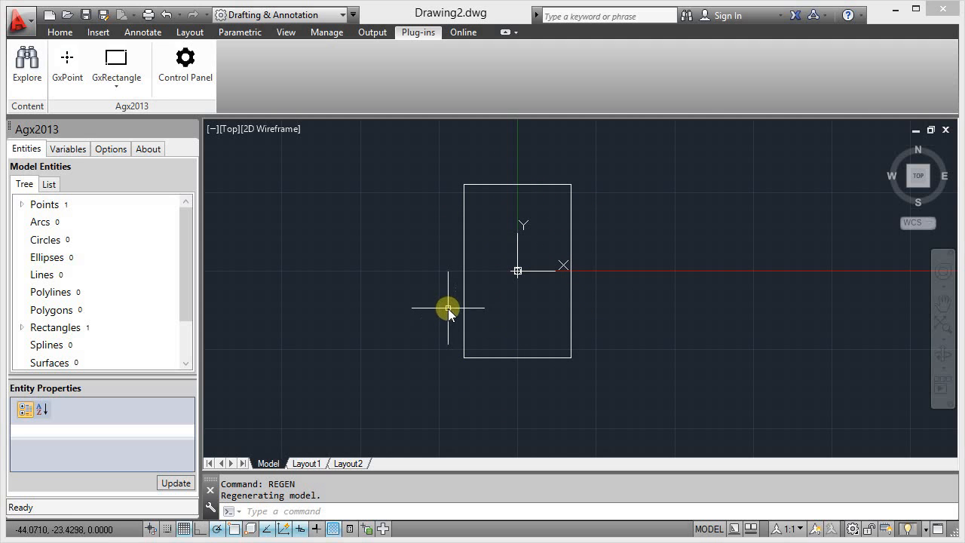
Add a Double variable named w with a maximum of 100 and a value of 68
click(67, 149)
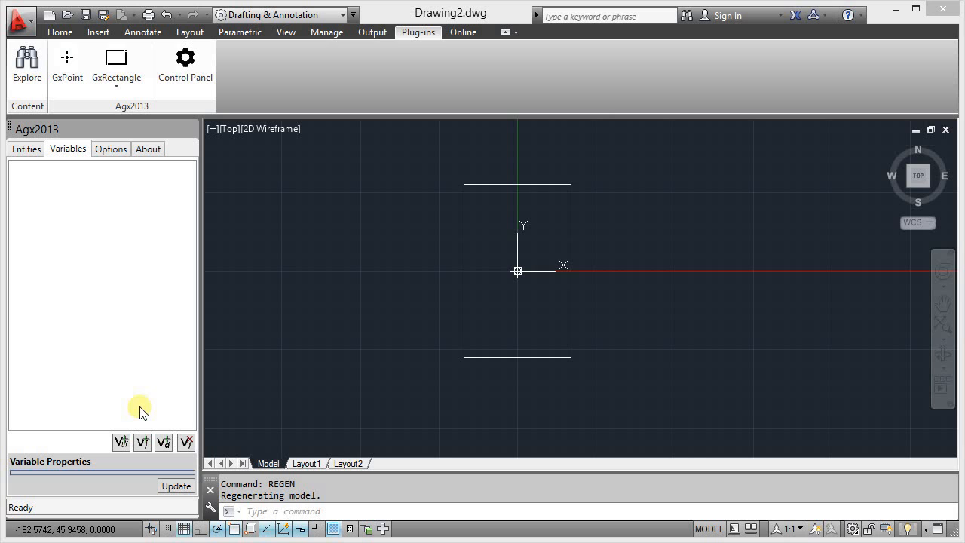
click(164, 442)
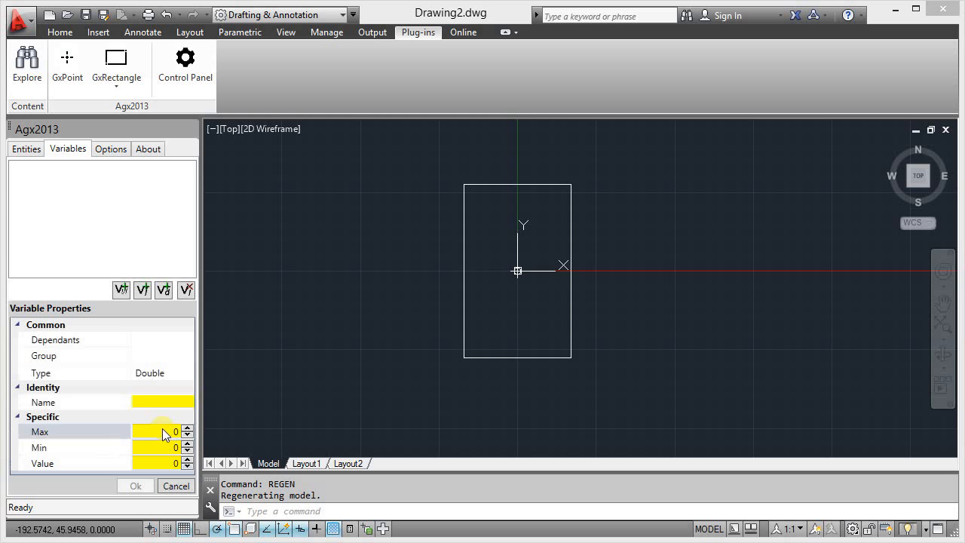
click(143, 404)
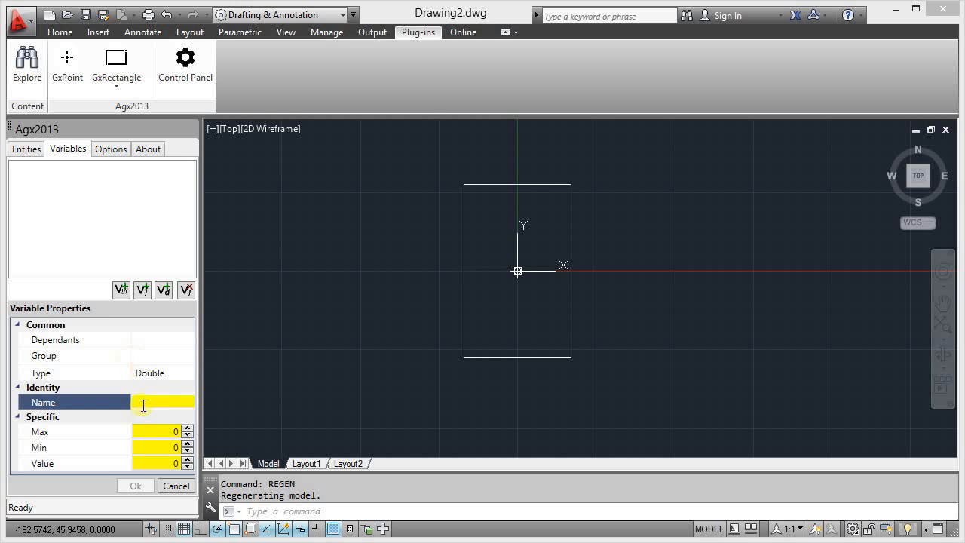
text(w)
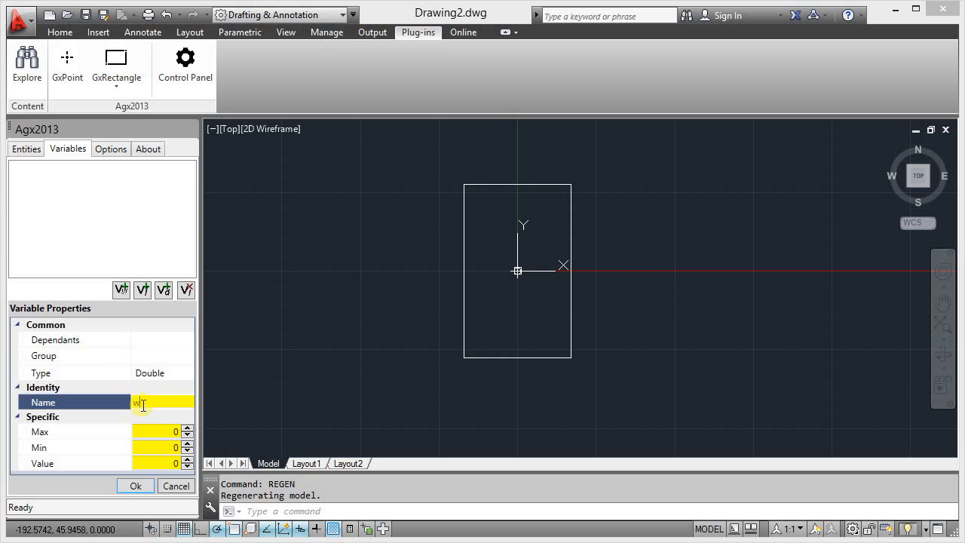
click(161, 432)
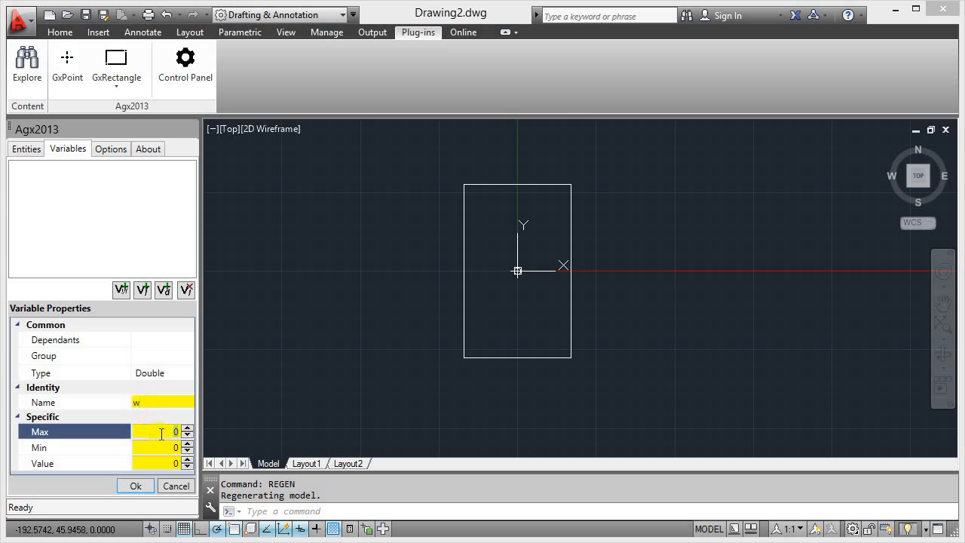
text(100)
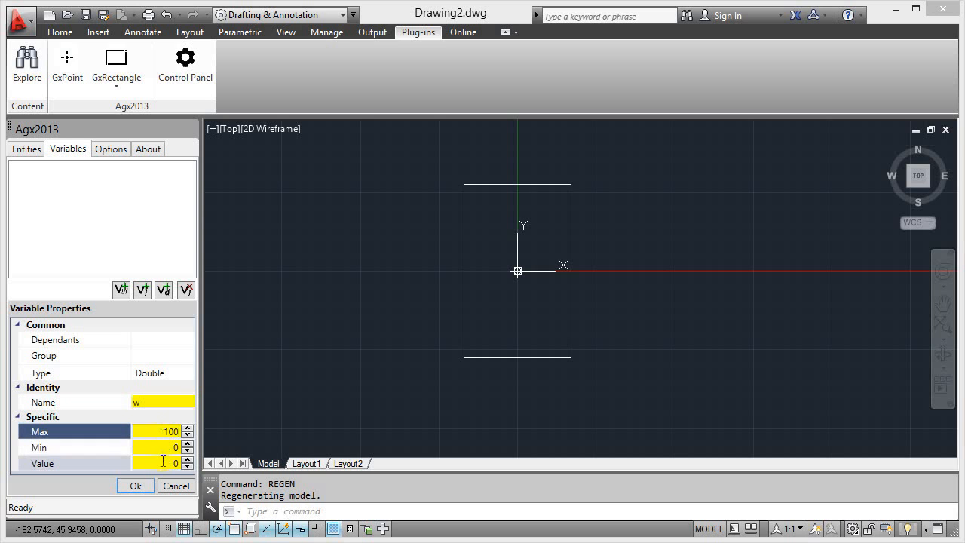
click(165, 464)
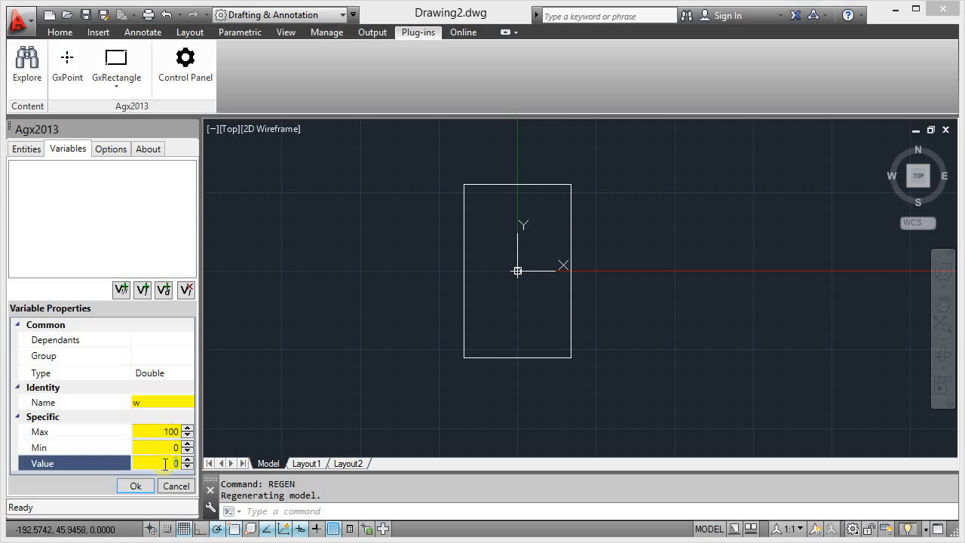
text(68)
click(135, 485)
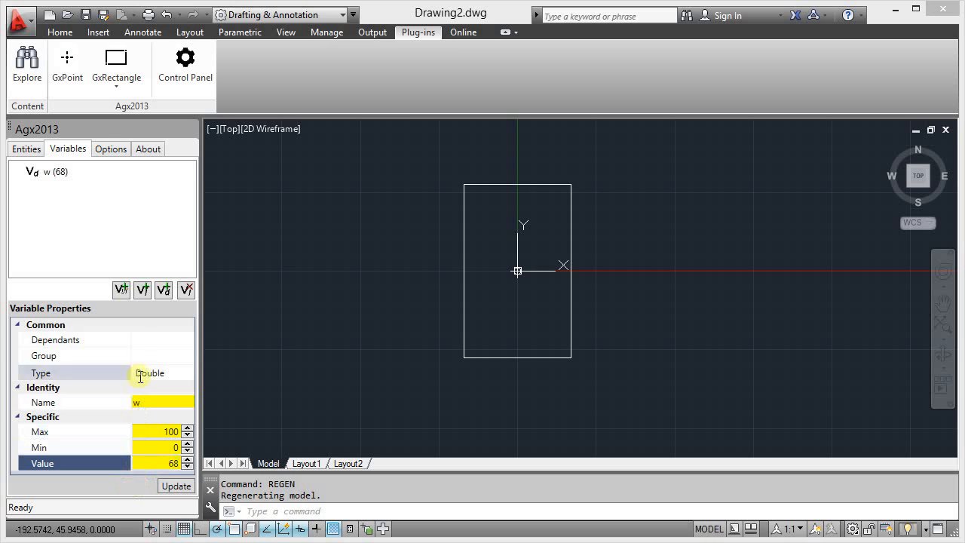
Add a Double variable named h with a maximum of 110 and a value of 110
click(163, 289)
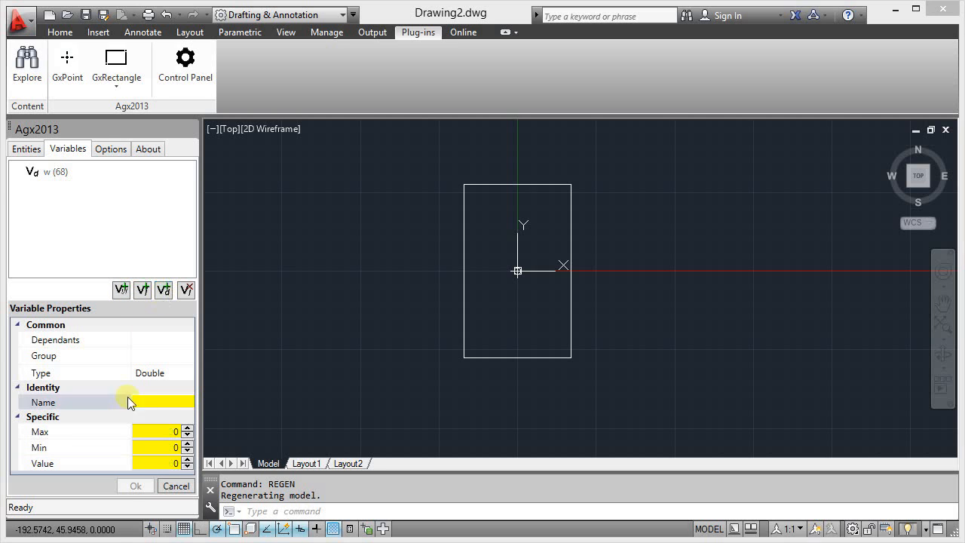
click(167, 396)
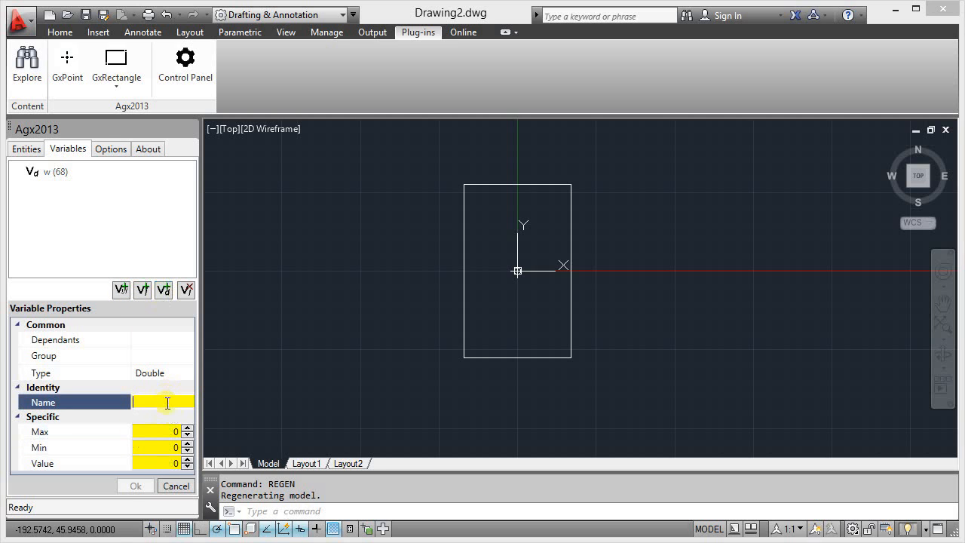
text(h)
click(166, 431)
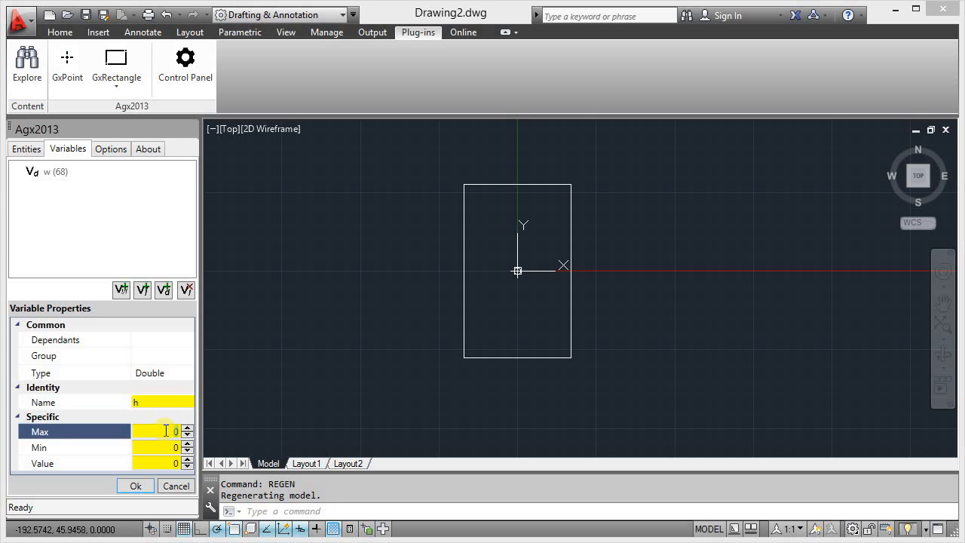
text(10)
key(BackSpace)
text(1)
key(BackSpace)
key(BackSpace)
key(BackSpace)
text(0)
click(170, 463)
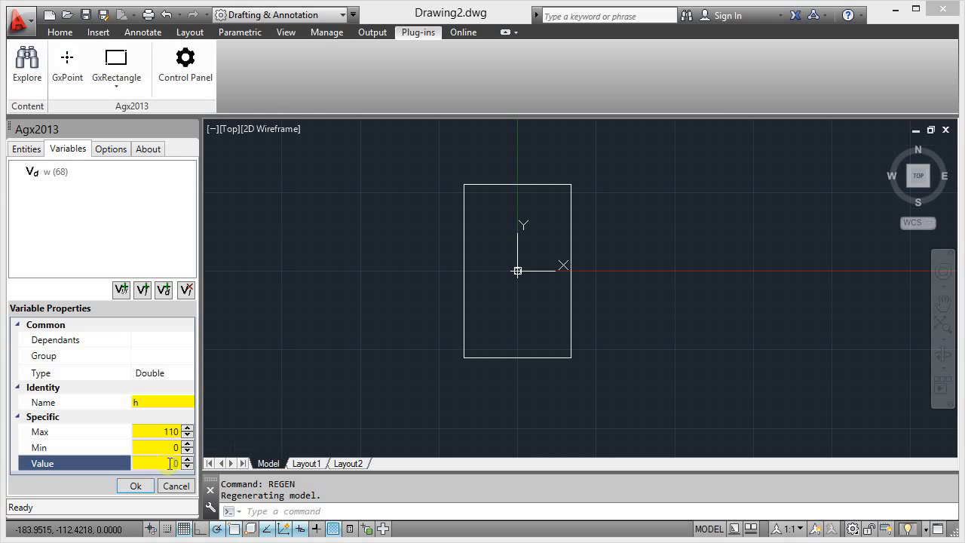
text(110)
click(134, 487)
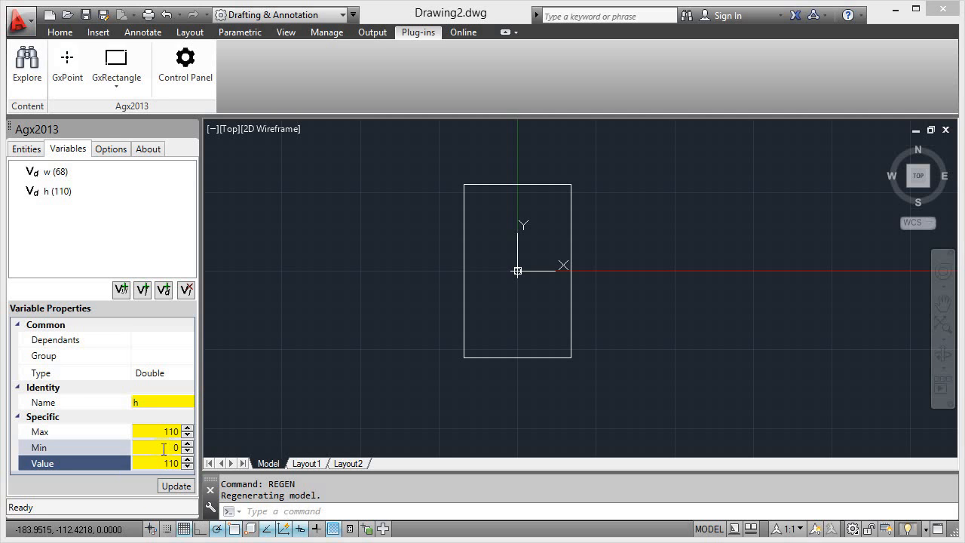
Link the height of gxrectangle01 to variable h and its width to variable w, and update the rectangle
click(25, 150)
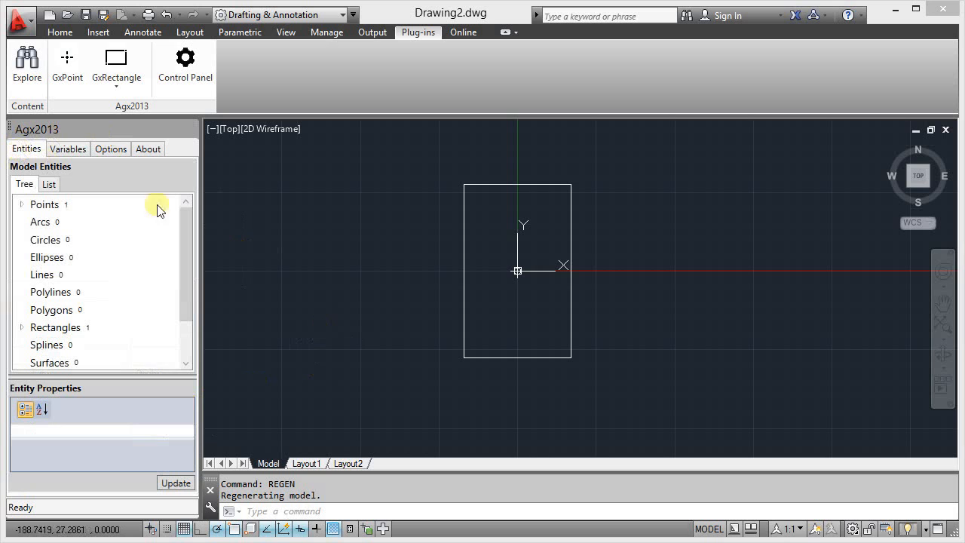
click(58, 328)
click(21, 327)
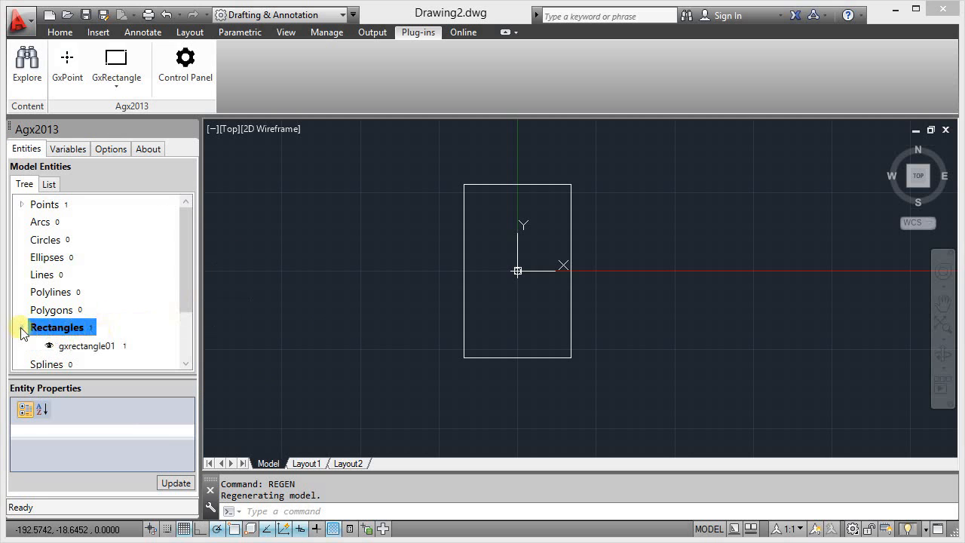
drag(187, 286, 186, 323)
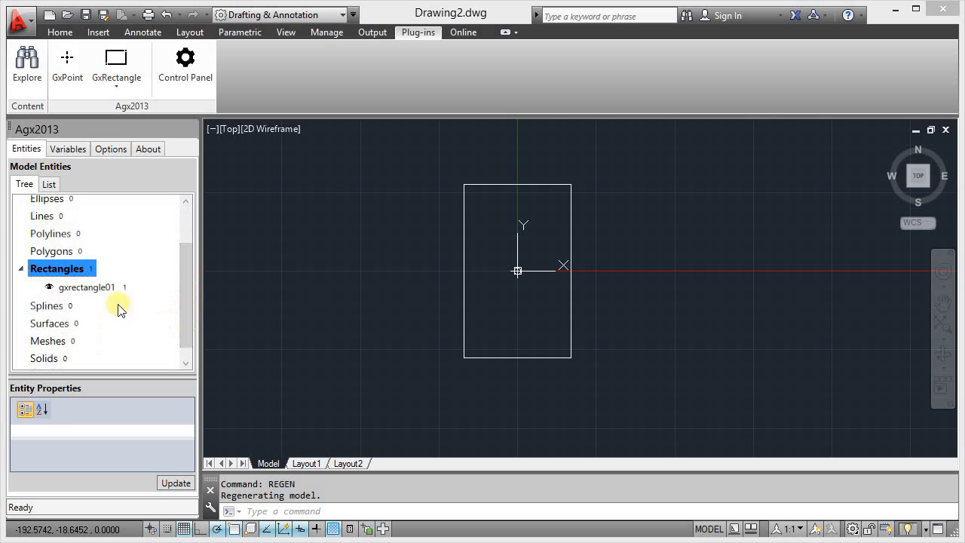
click(98, 293)
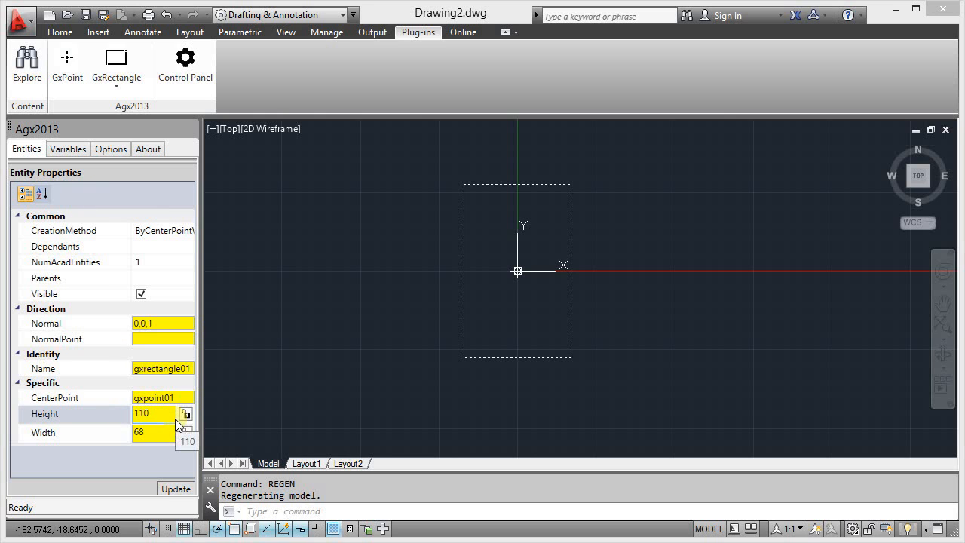
click(156, 413)
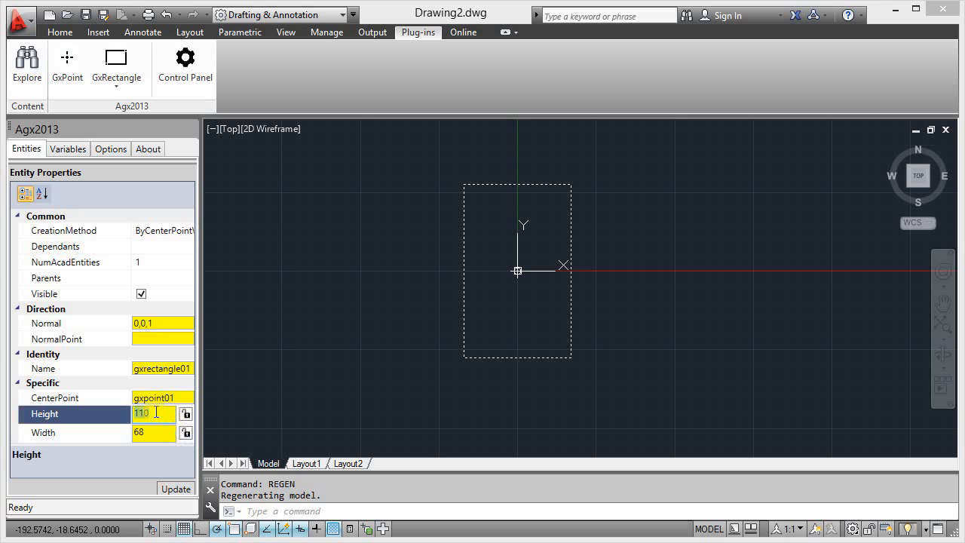
text(h)
click(149, 431)
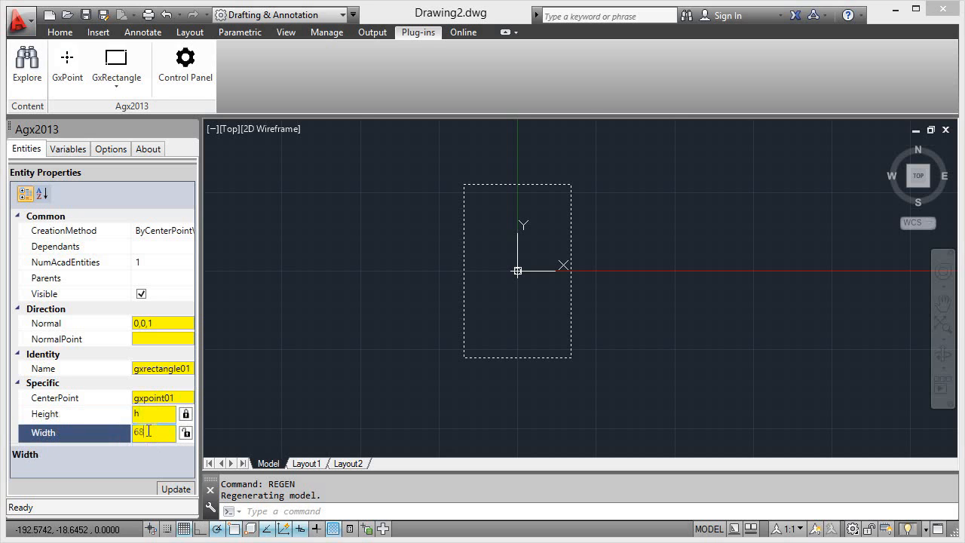
text(w)
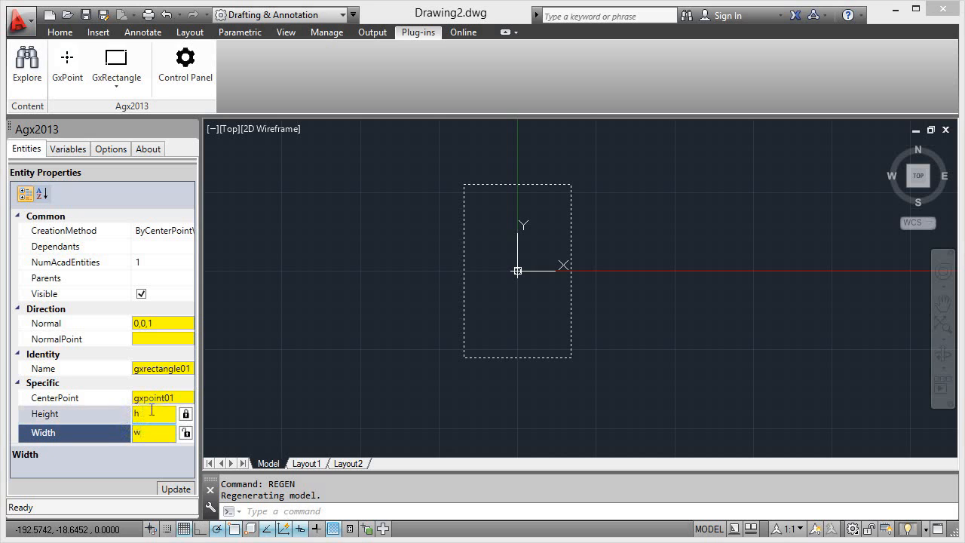
mouse_move(143, 420)
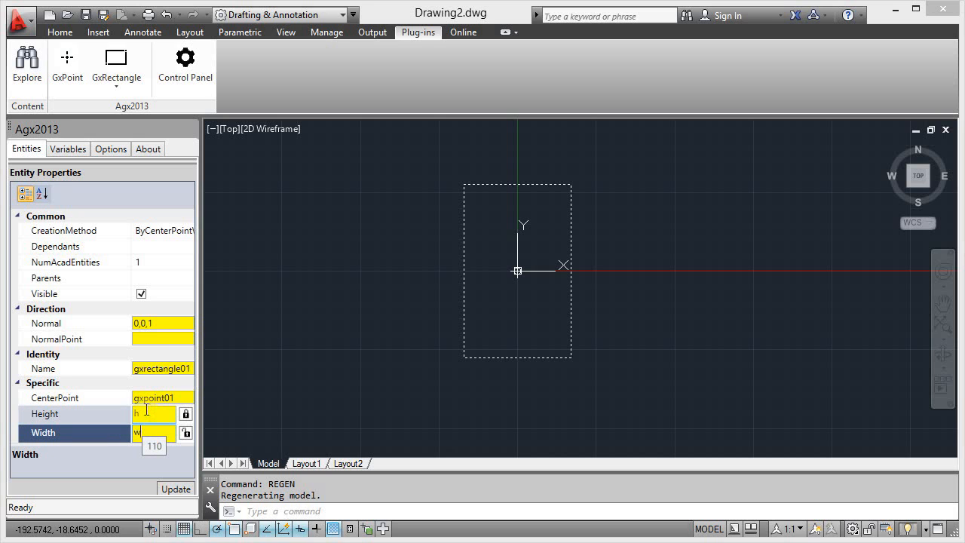
click(169, 488)
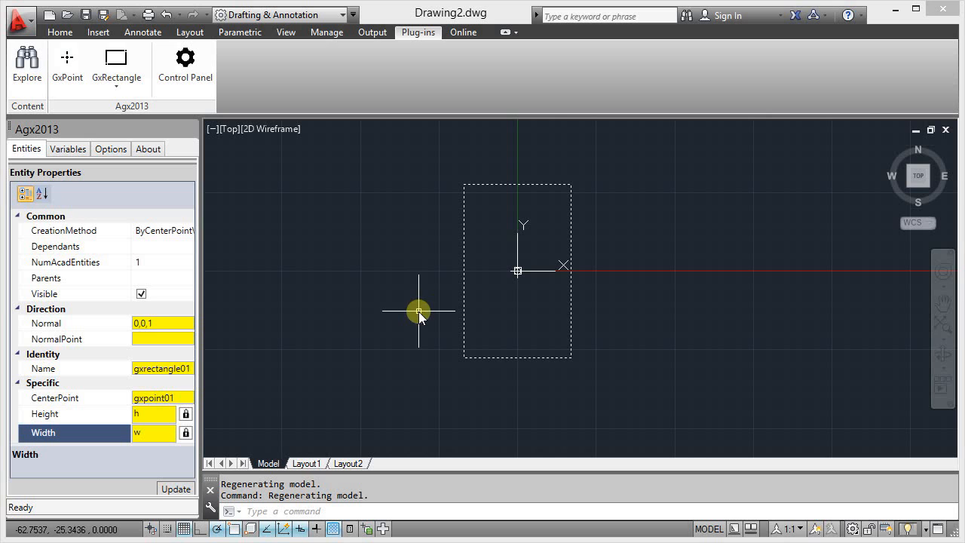
Set variable w to 50 and update the model to test the rectangle's width link
click(68, 149)
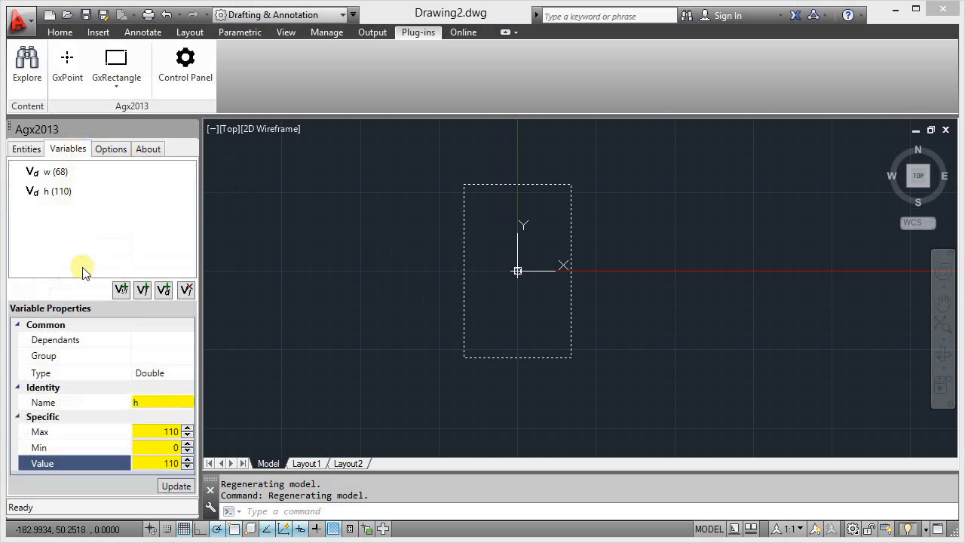
click(55, 172)
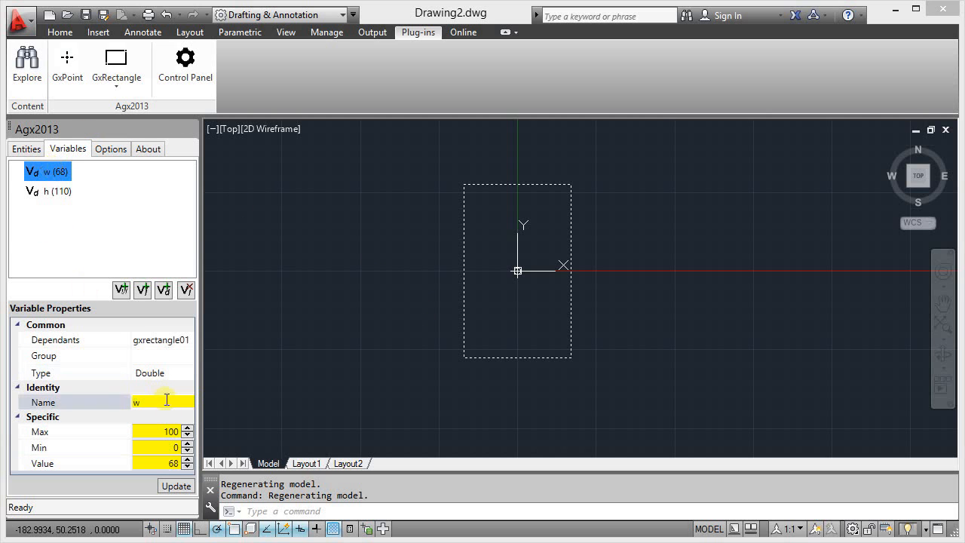
click(174, 462)
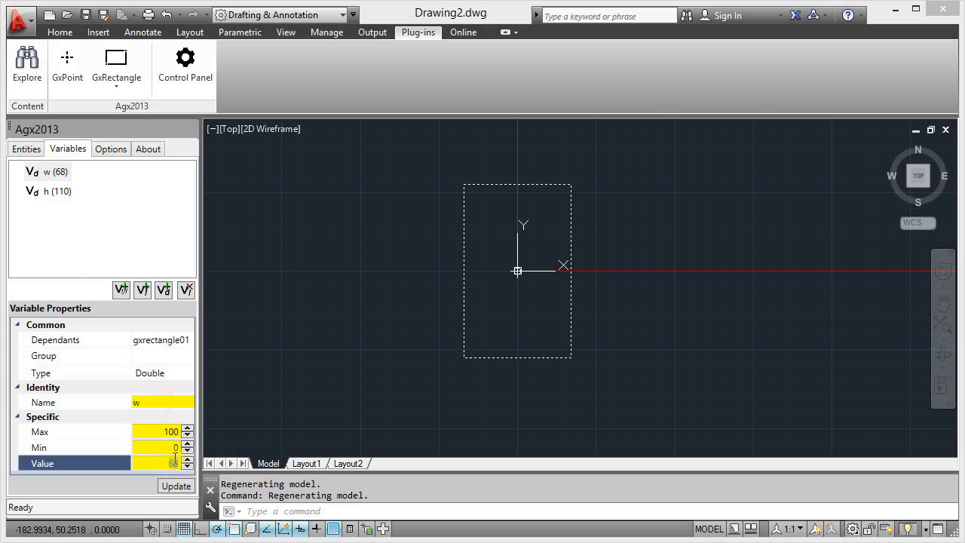
text(4)
click(176, 485)
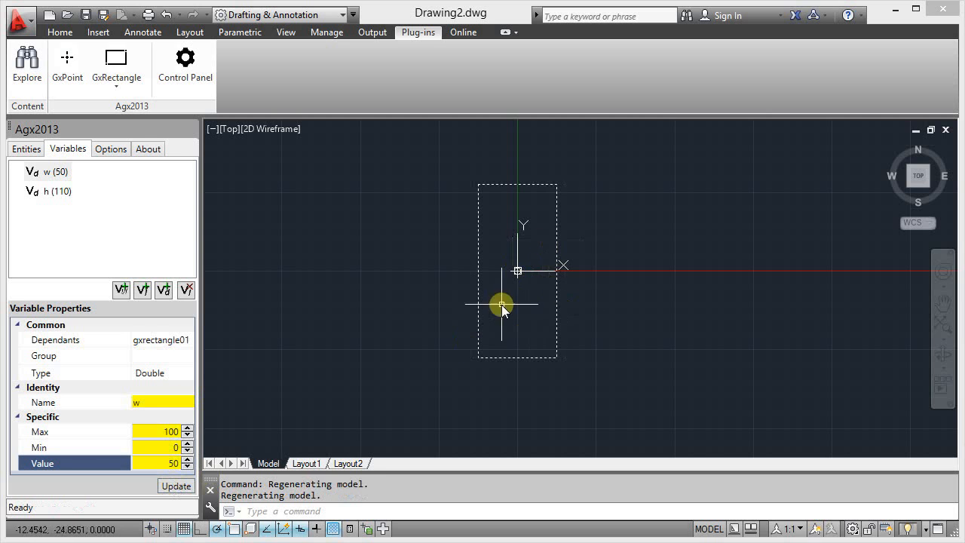
Set variable w back to 68 and update the model
click(159, 464)
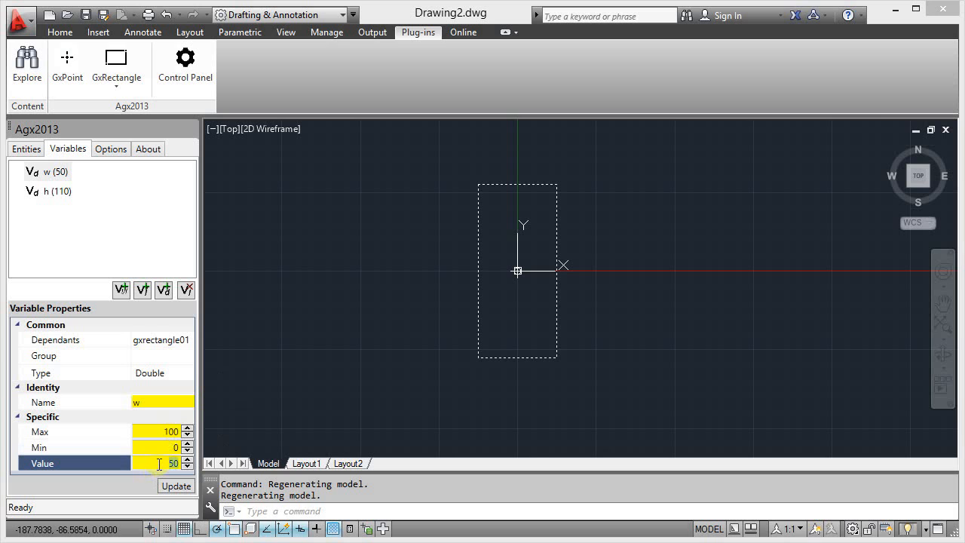
text(68)
click(174, 487)
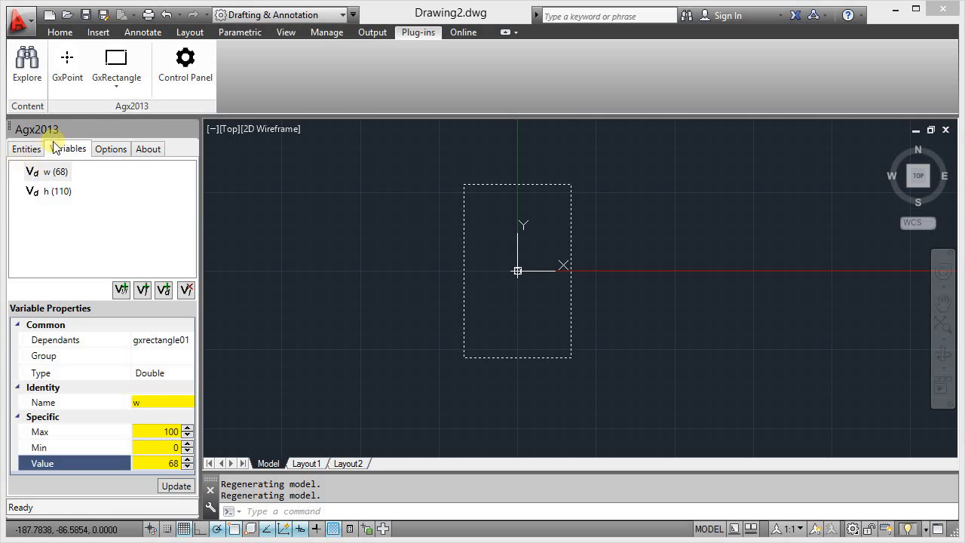
Add an Integer variable named bays with a maximum of 100 and a value of 96
click(143, 290)
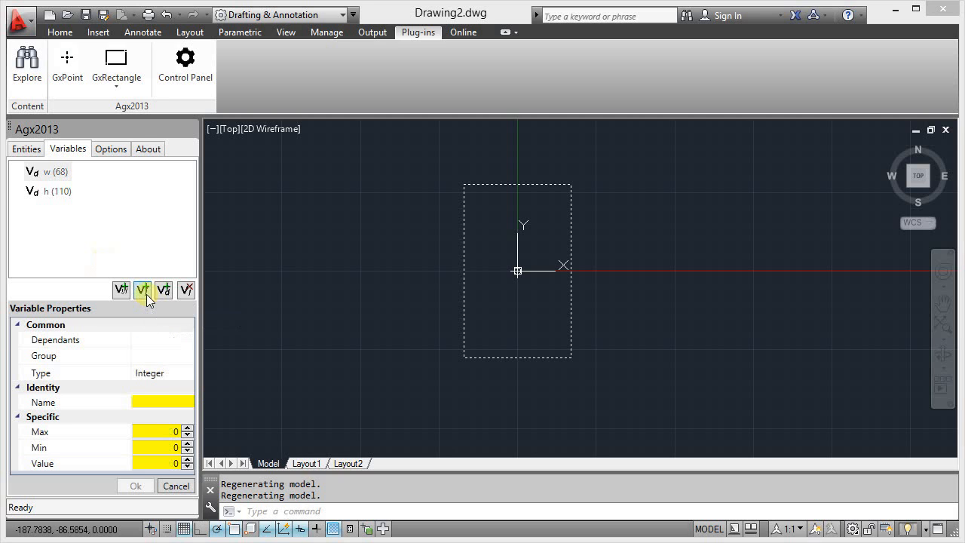
click(167, 400)
text(bays)
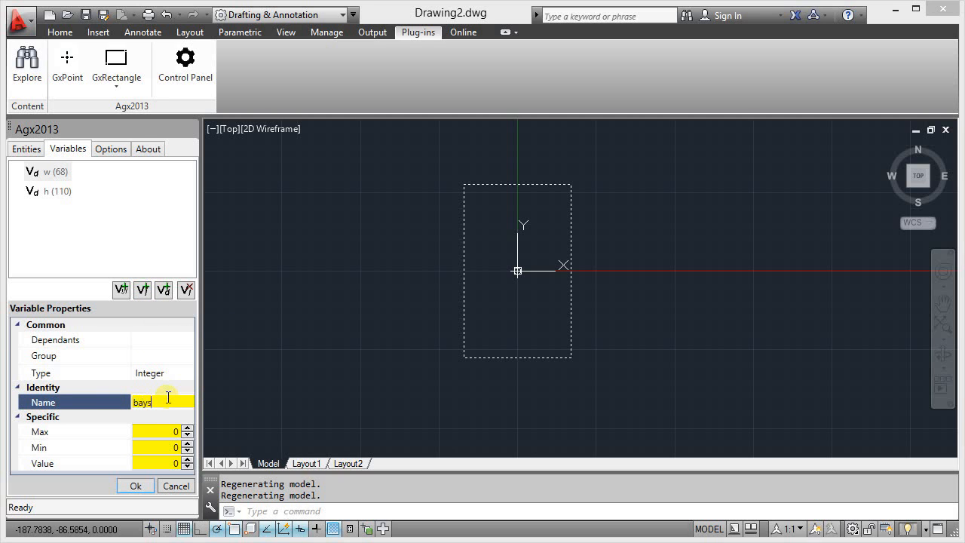
click(161, 436)
text(100)
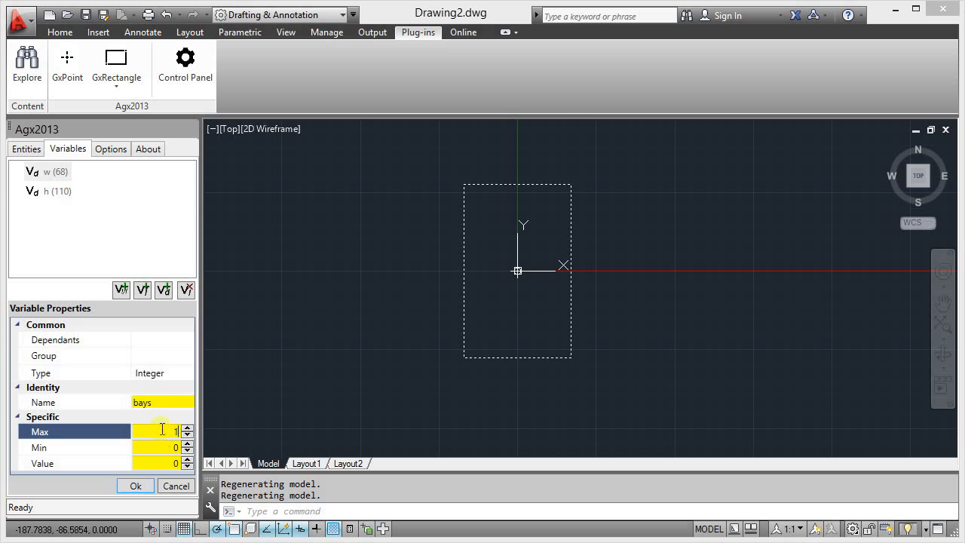
click(171, 461)
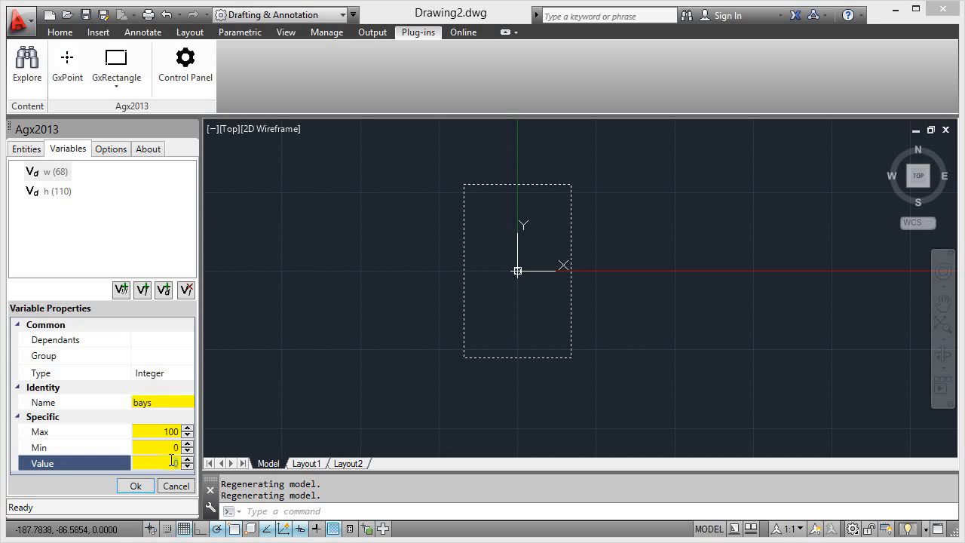
text(96)
click(136, 486)
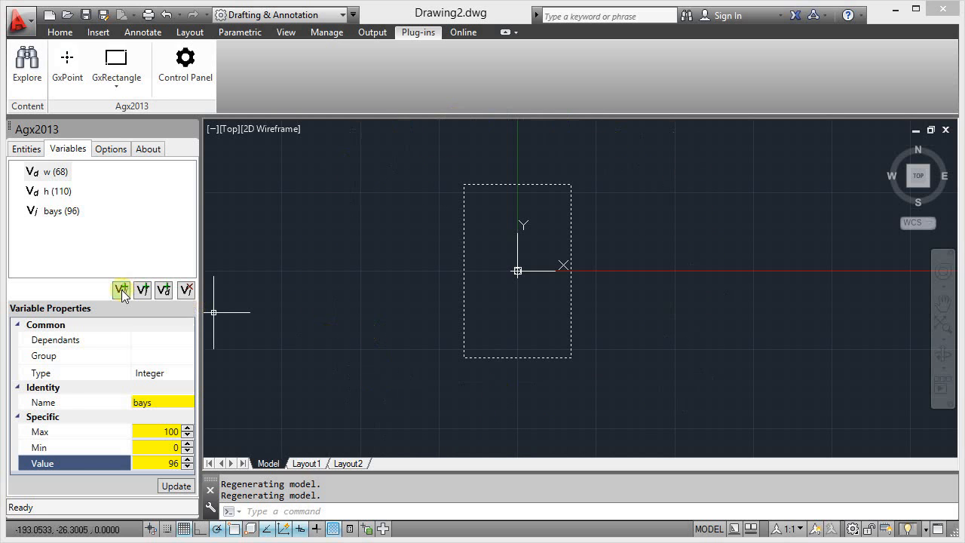
Add a Double variable named r1 with a maximum of 100 and a value of 38
click(164, 290)
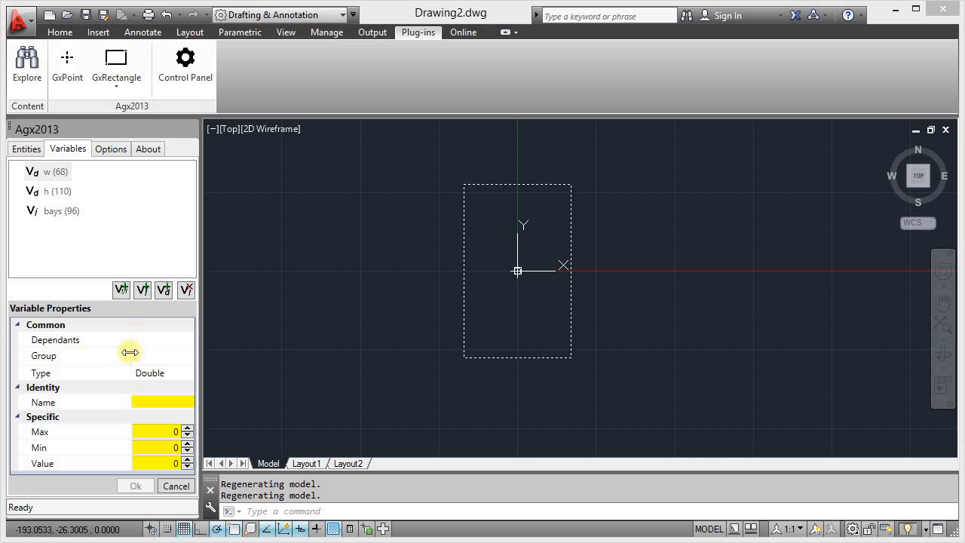
click(160, 403)
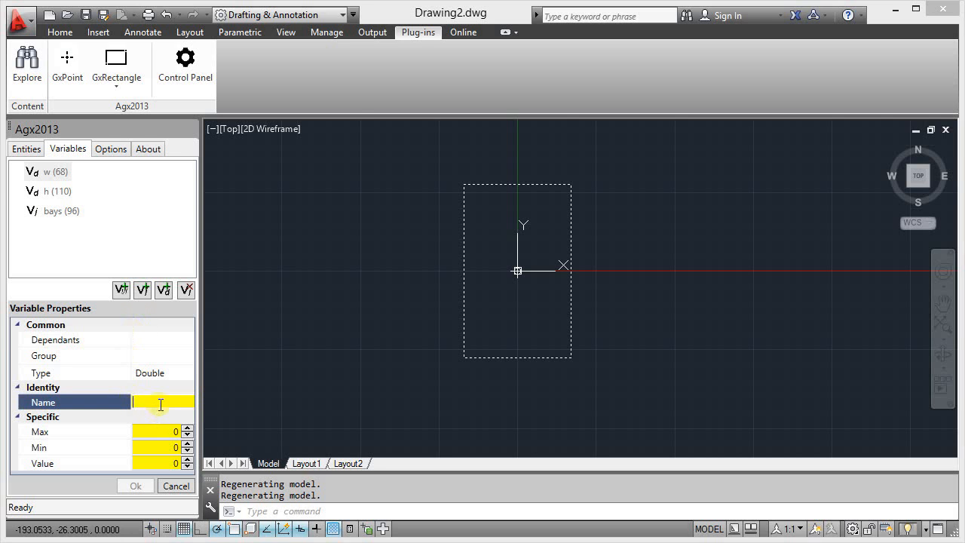
text(r1)
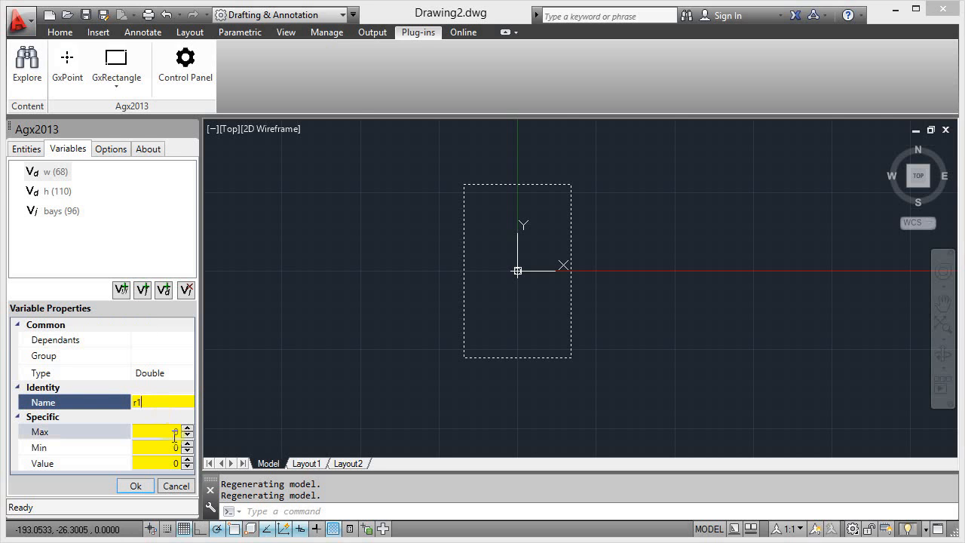
click(166, 428)
text(1000)
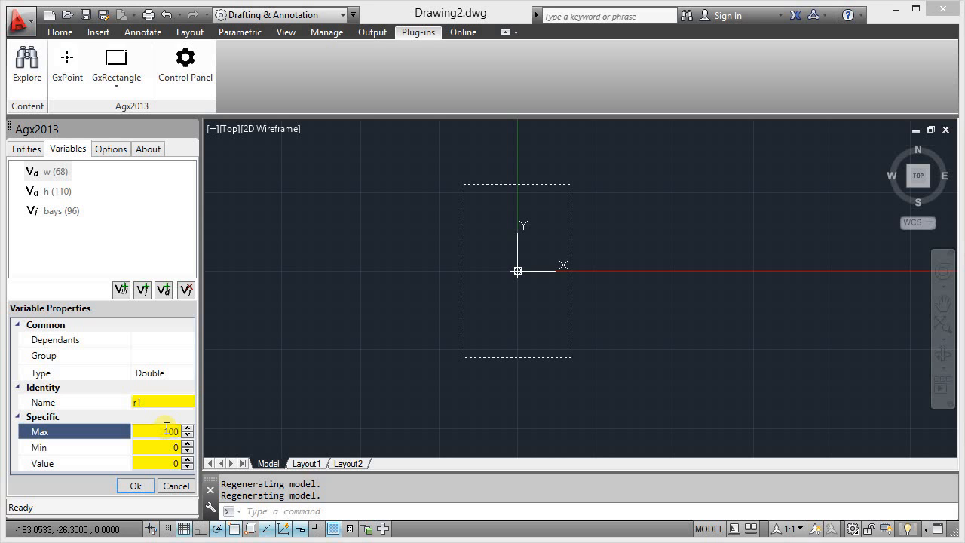
click(167, 463)
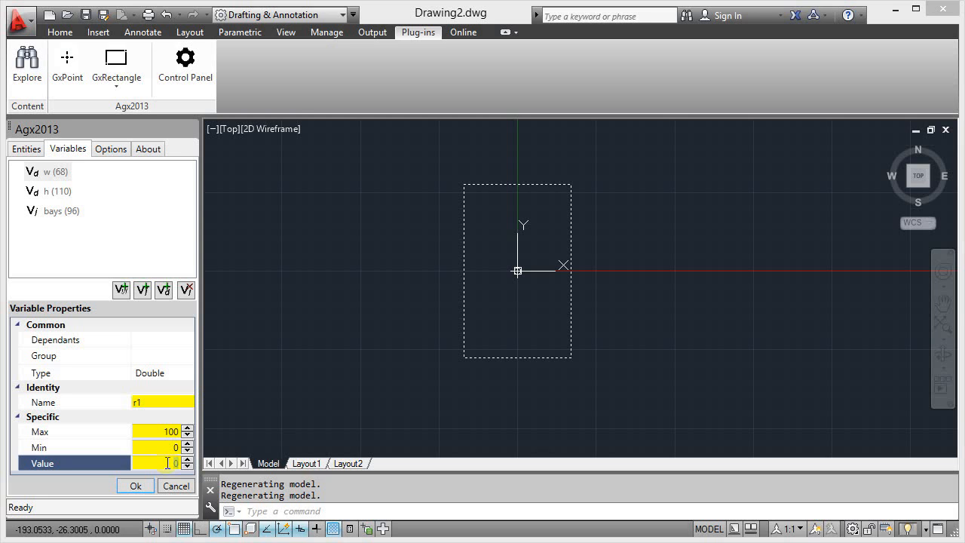
text(38)
click(135, 487)
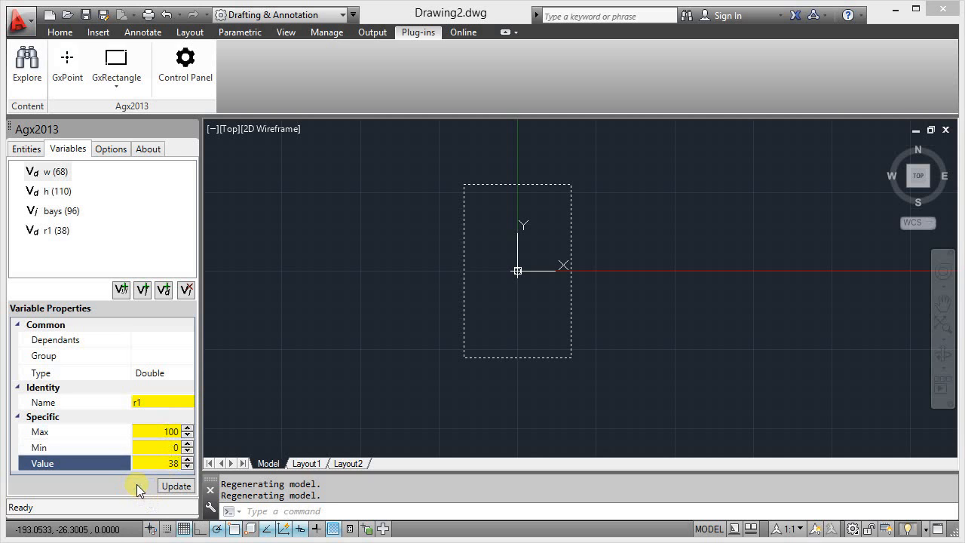
Add a Double variable named r2 with a maximum of 100 and a value of 80
click(163, 290)
click(151, 402)
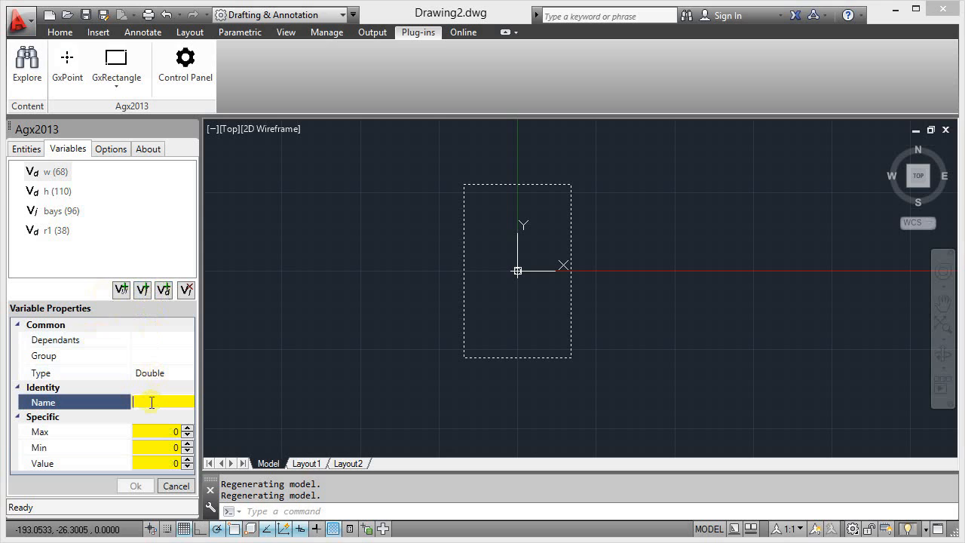
text(r2)
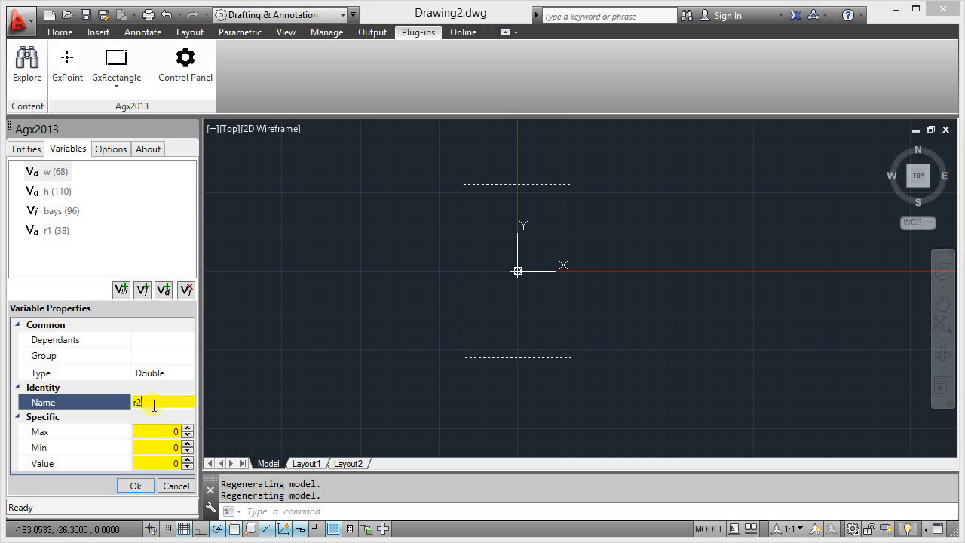
click(166, 429)
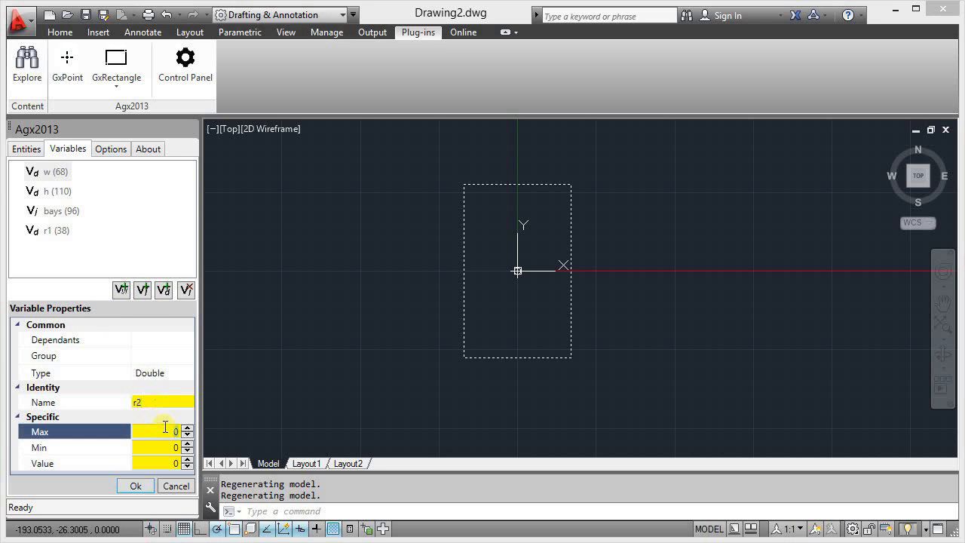
text(100)
click(172, 463)
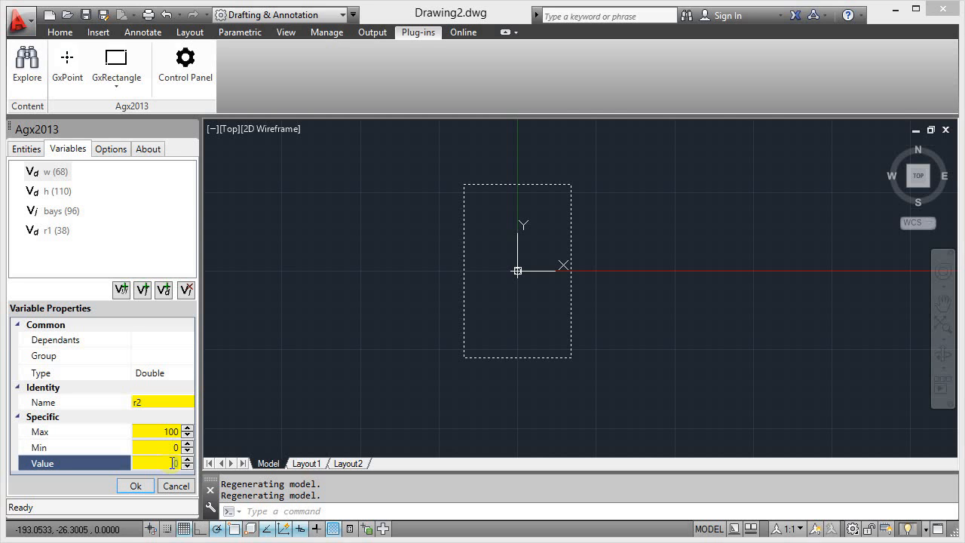
text(80)
click(136, 486)
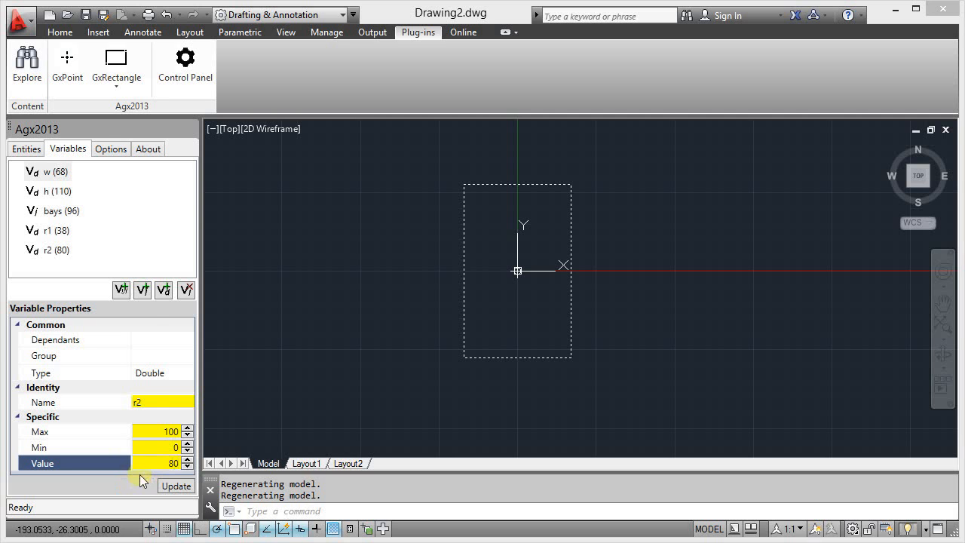
Add a Double variable named r3 with a maximum of 100 and a value of 90
click(162, 293)
click(164, 399)
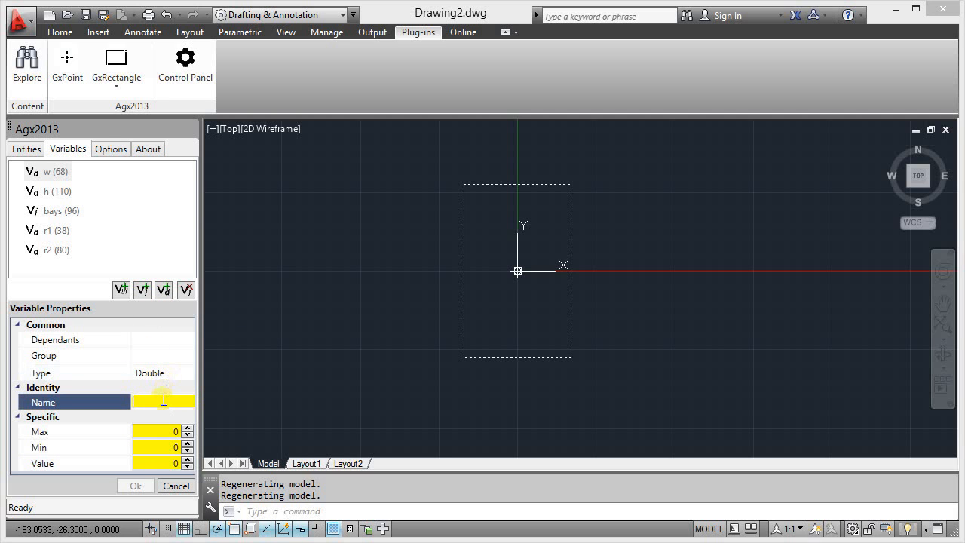
text(r3)
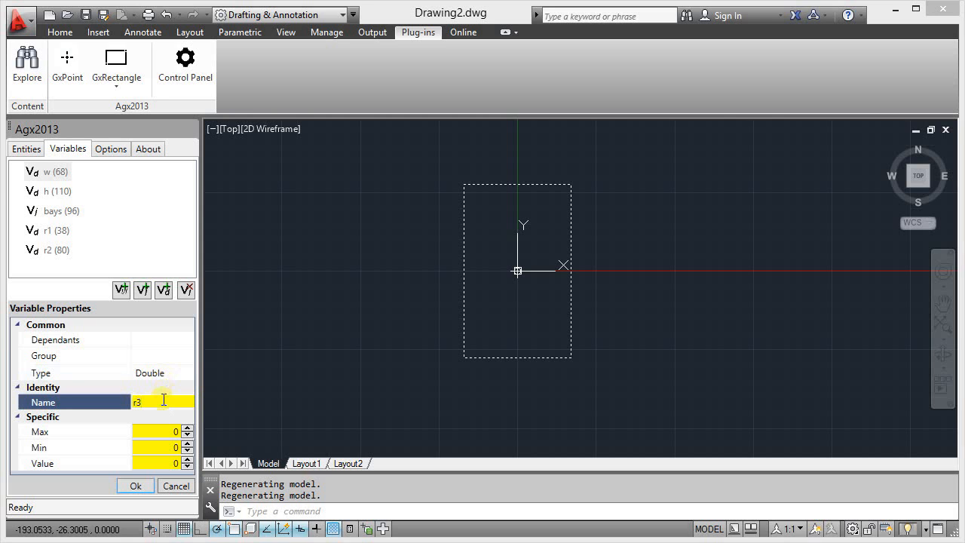
click(167, 430)
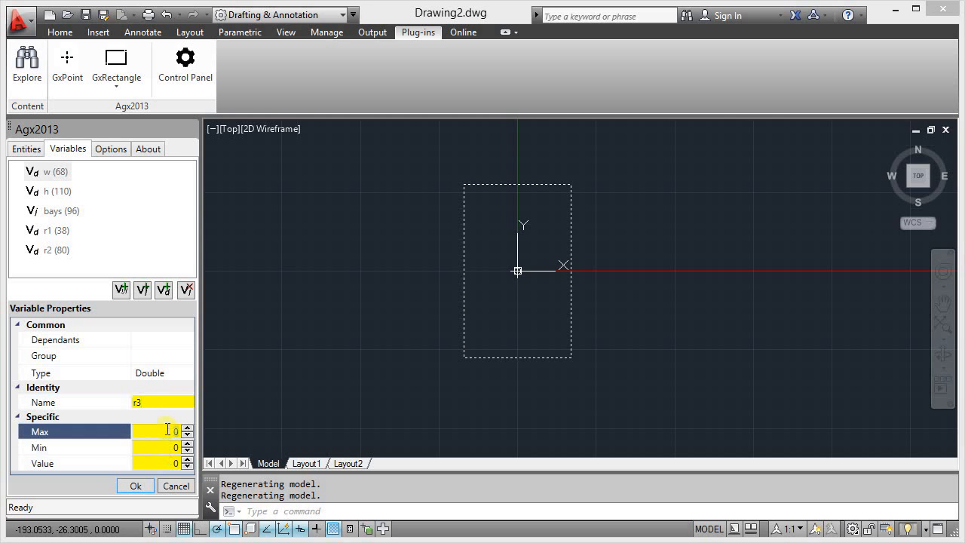
text(100)
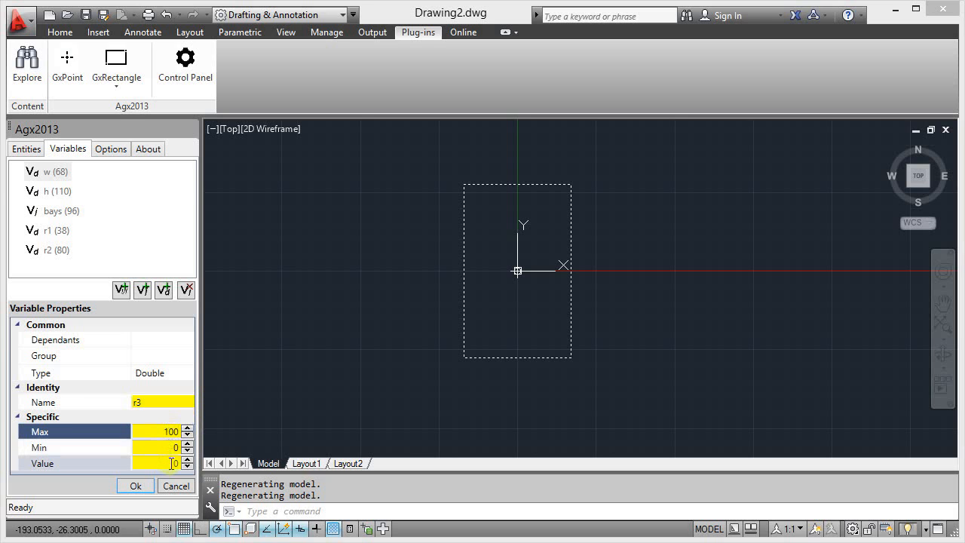
click(172, 465)
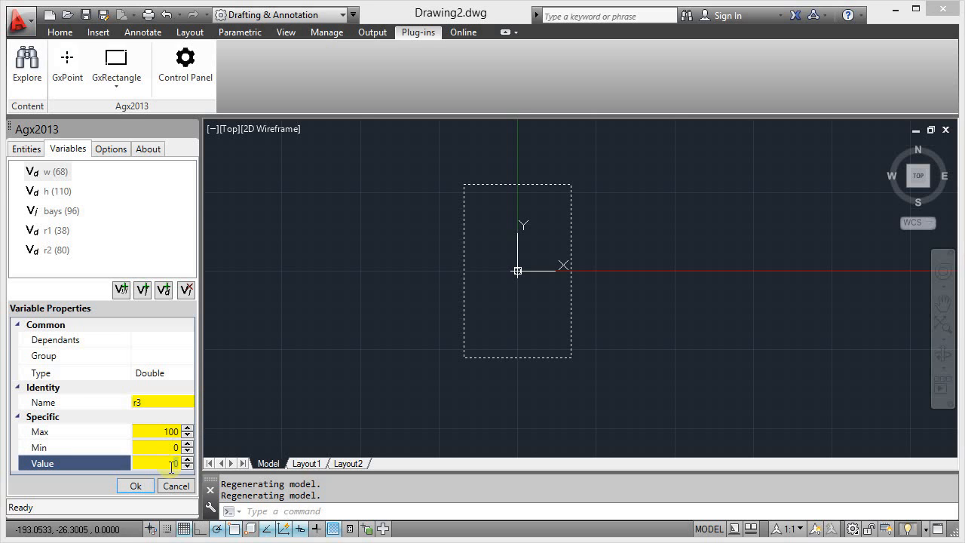
text(80)
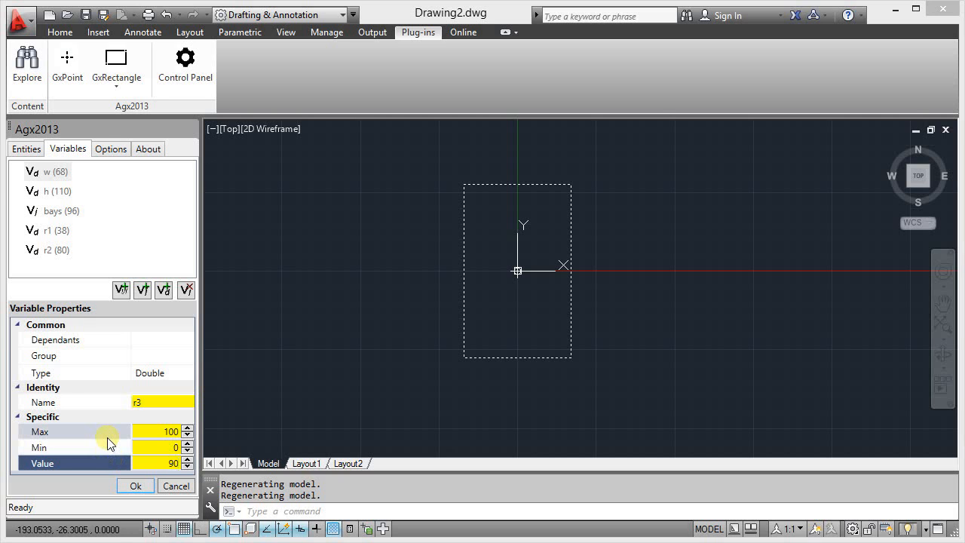
click(135, 486)
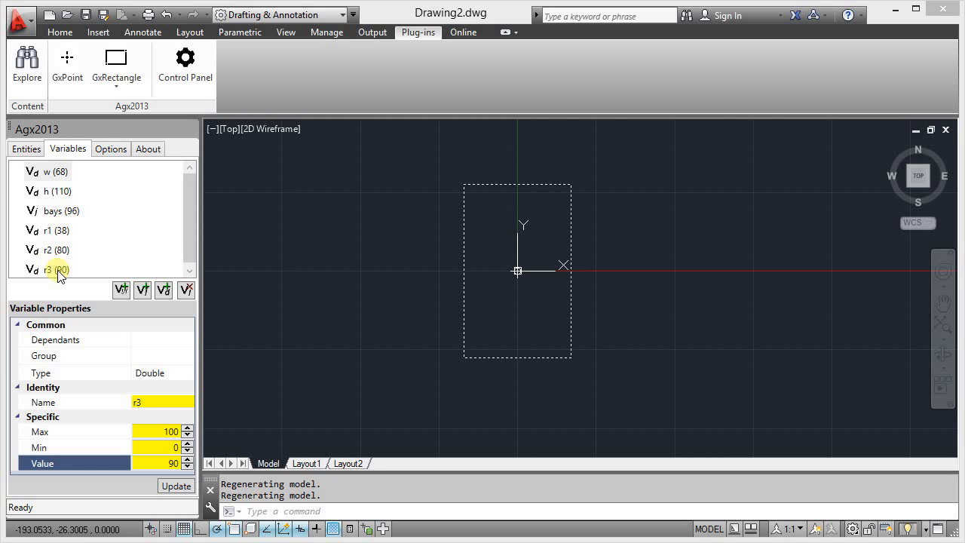
Create a GxCircle by centre point and radius at the origin point, with radius r1 and zero X, Y and Z offsets
click(26, 148)
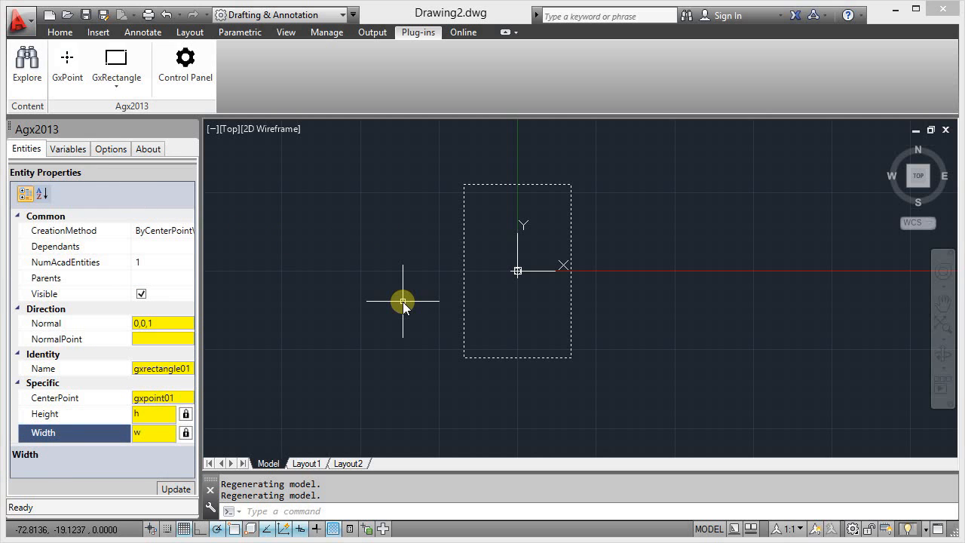
text(gxc)
click(445, 336)
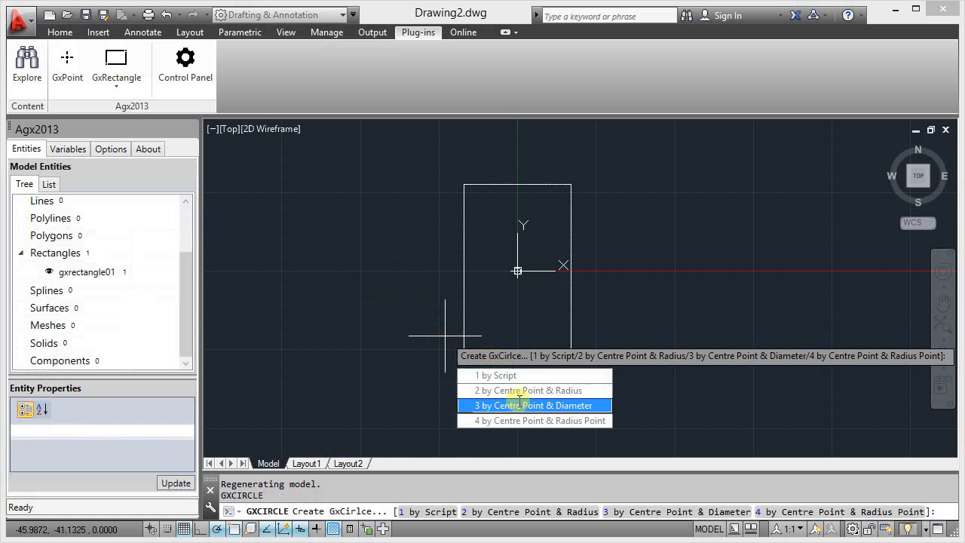
click(482, 389)
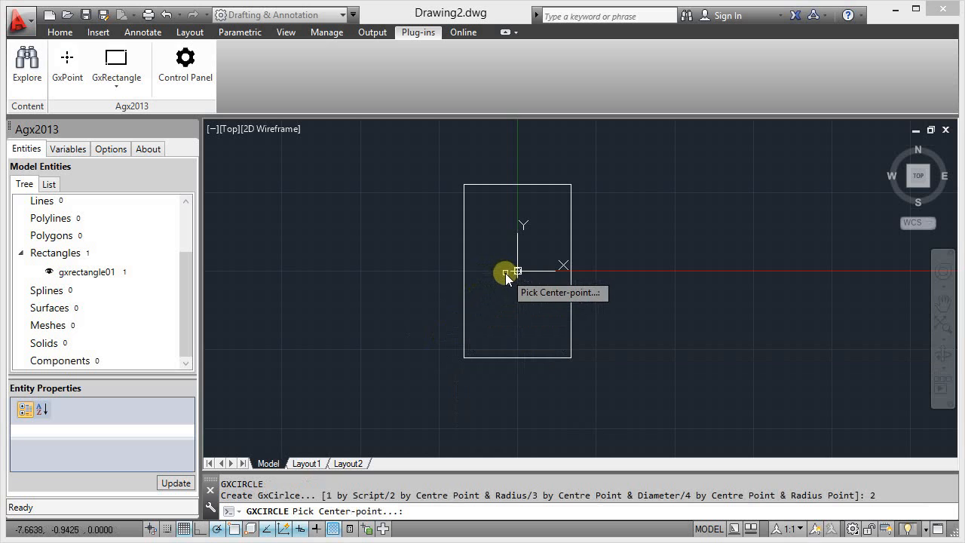
click(516, 271)
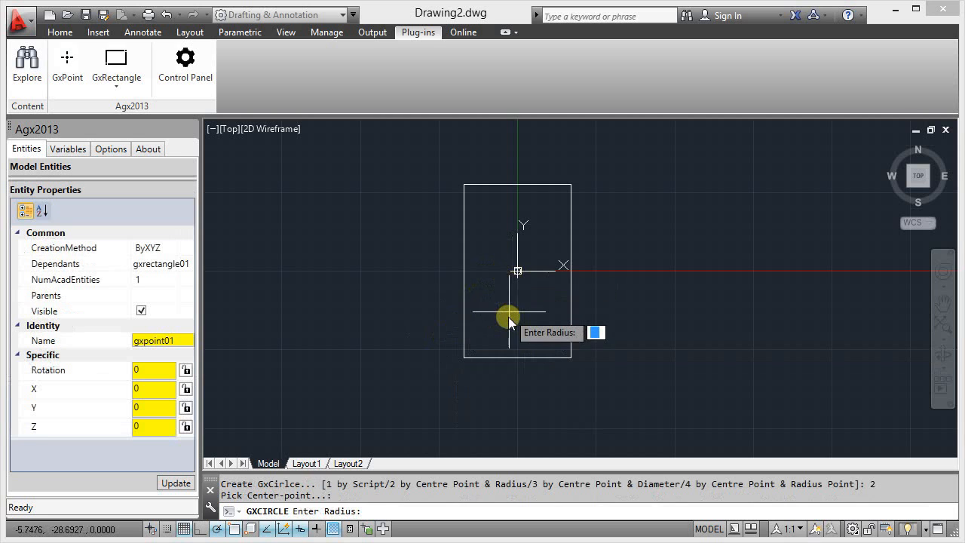
text(r1)
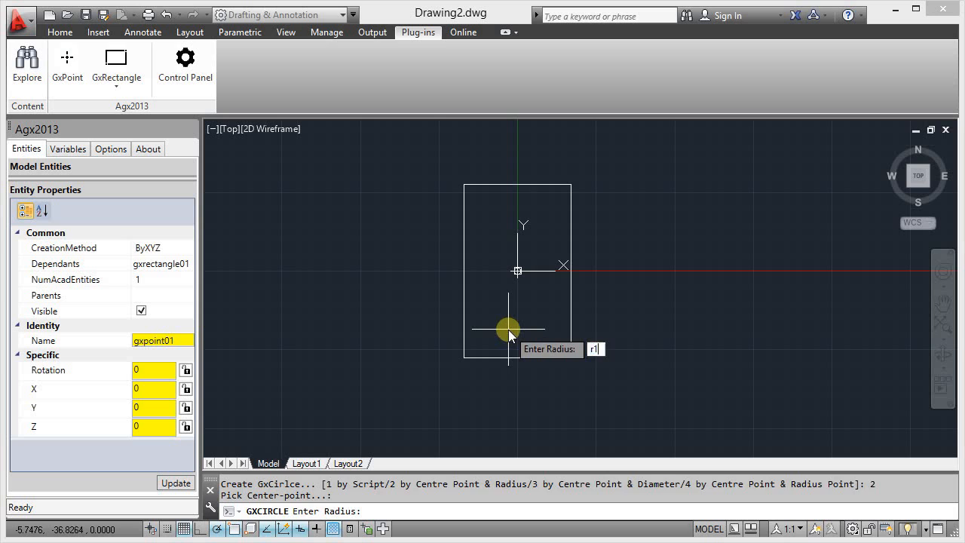
key(Return)
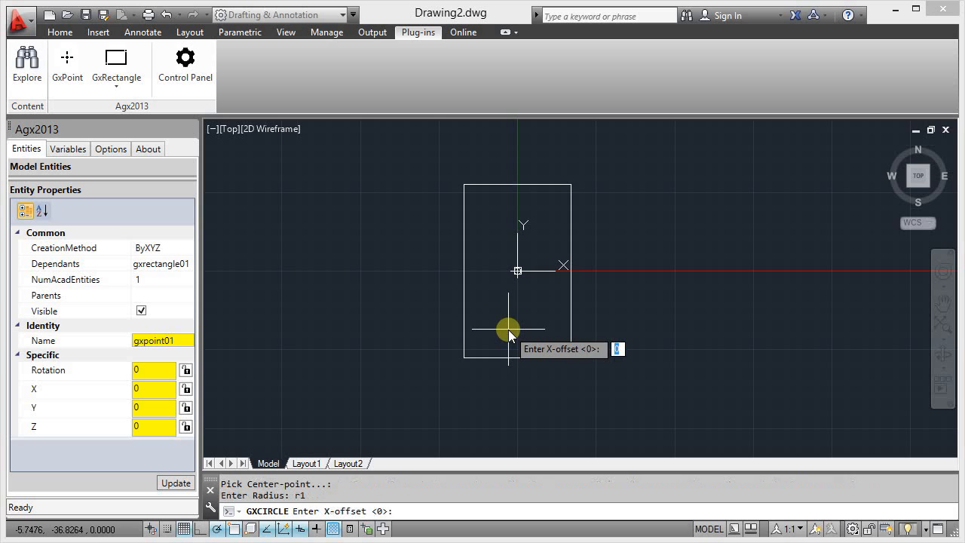
key(Return)
key(Return)
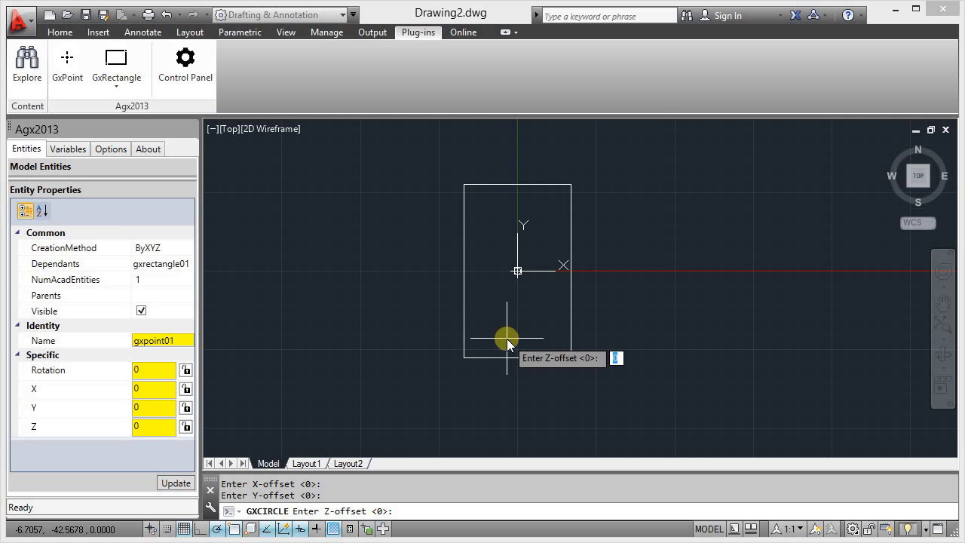
key(Return)
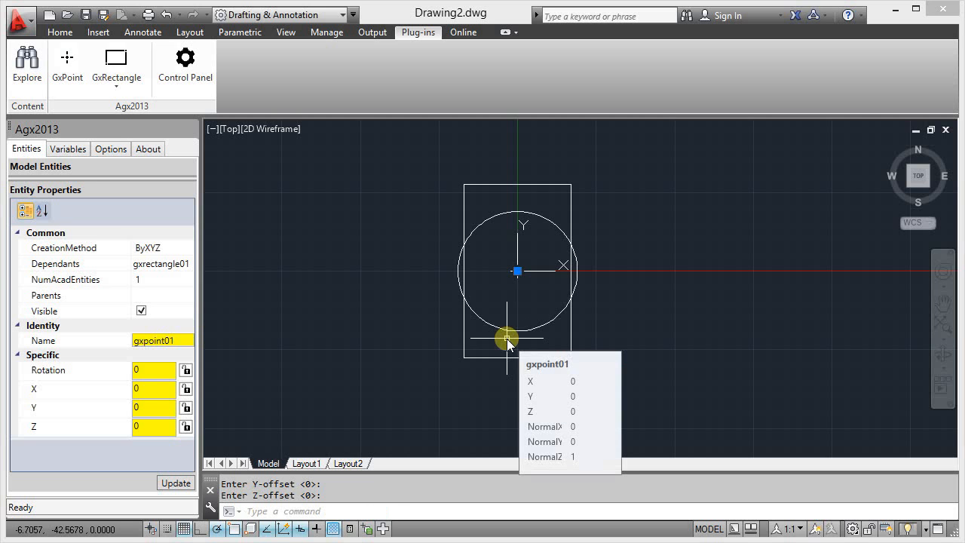
key(Escape)
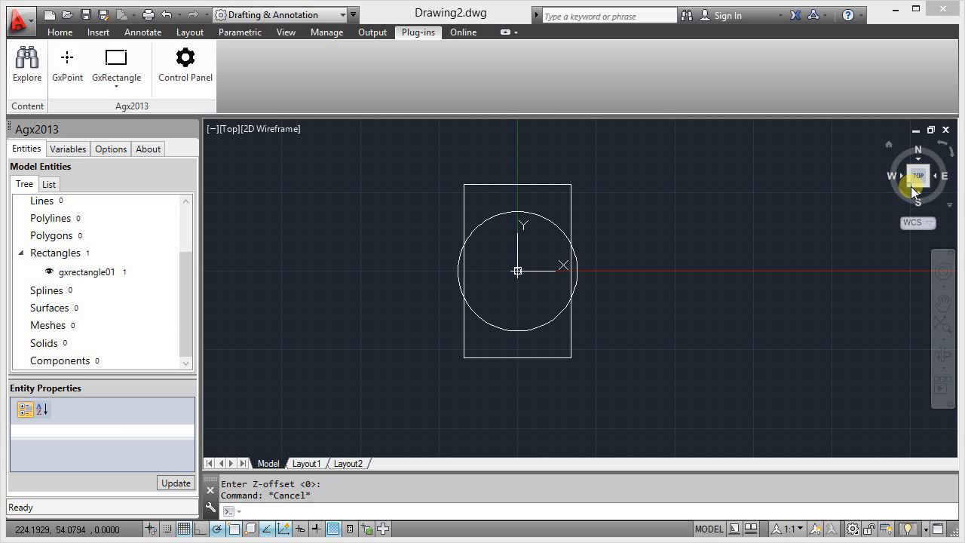
In a tilted 3D view, create a GxCircle by centre point and radius at the origin point, with radius r2 and zero offsets
click(911, 186)
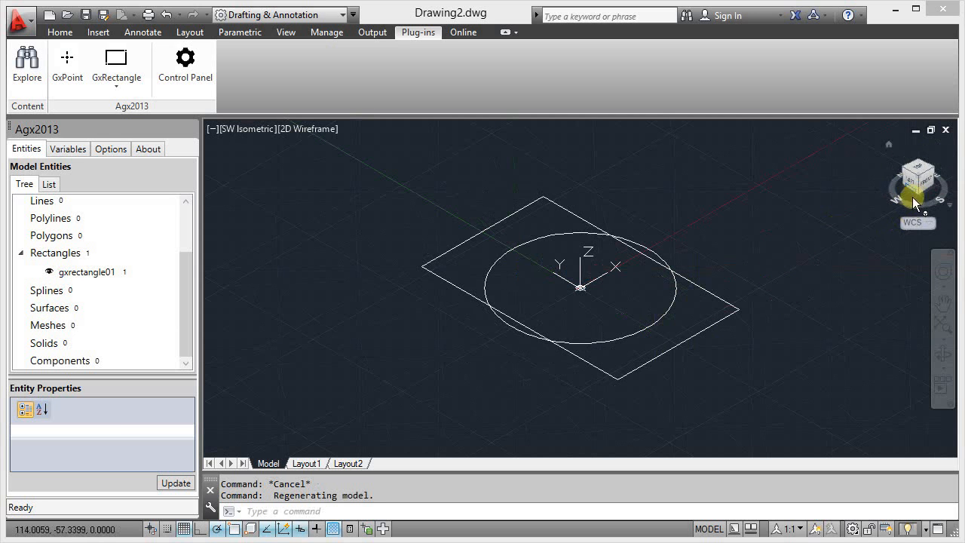
drag(912, 178, 865, 201)
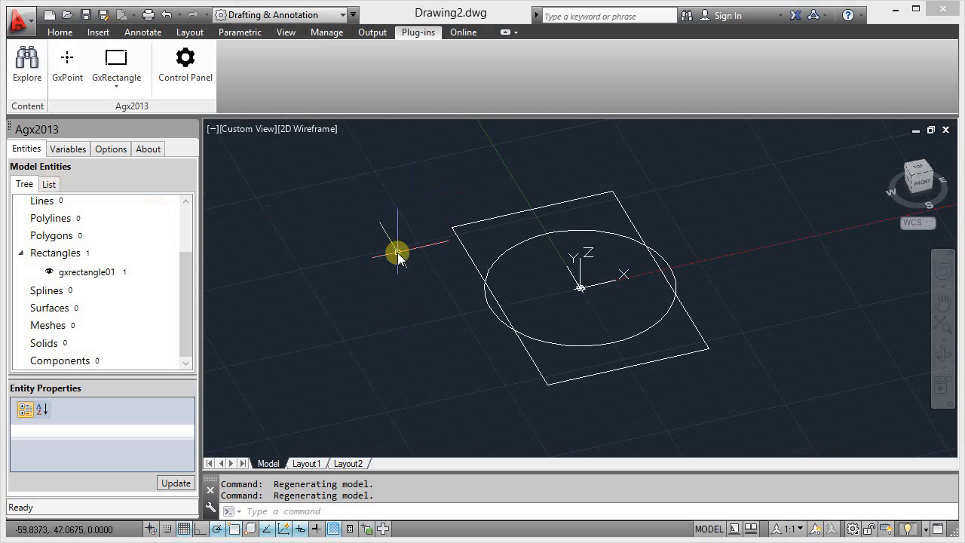
scroll(558, 234, down, 3)
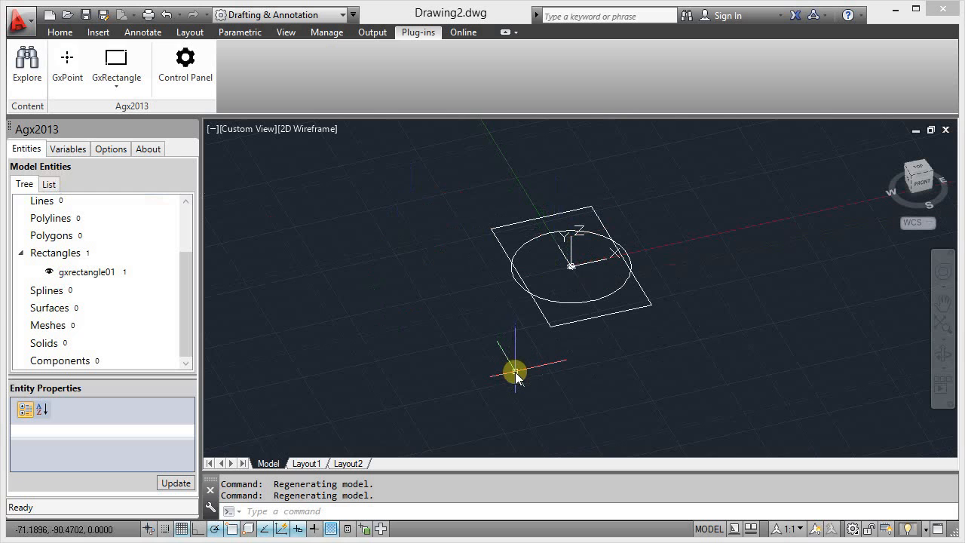
text(gxc)
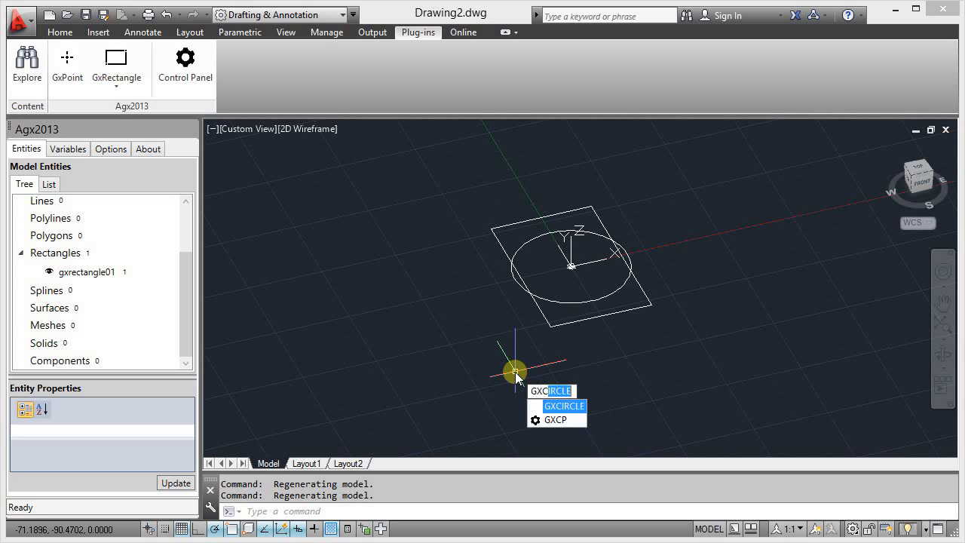
key(Return)
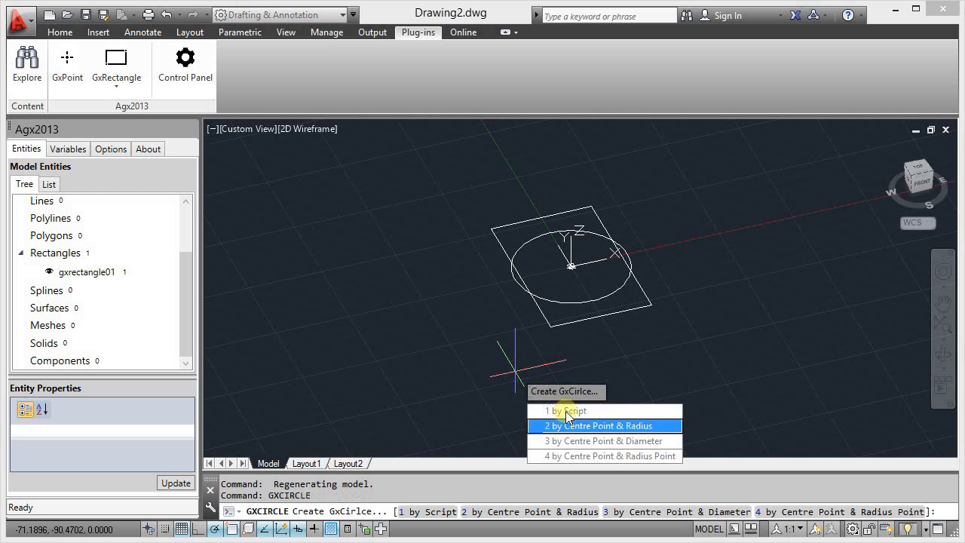
click(611, 429)
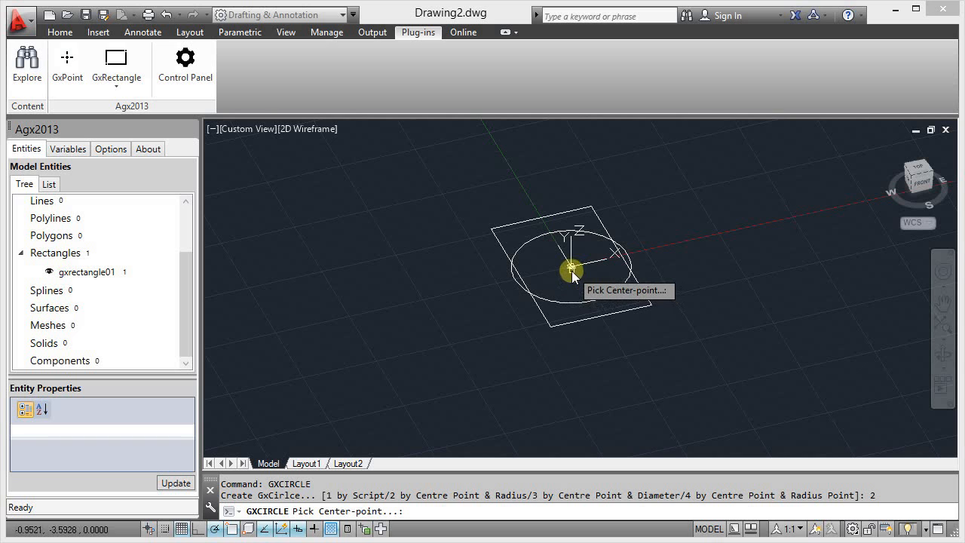
click(572, 271)
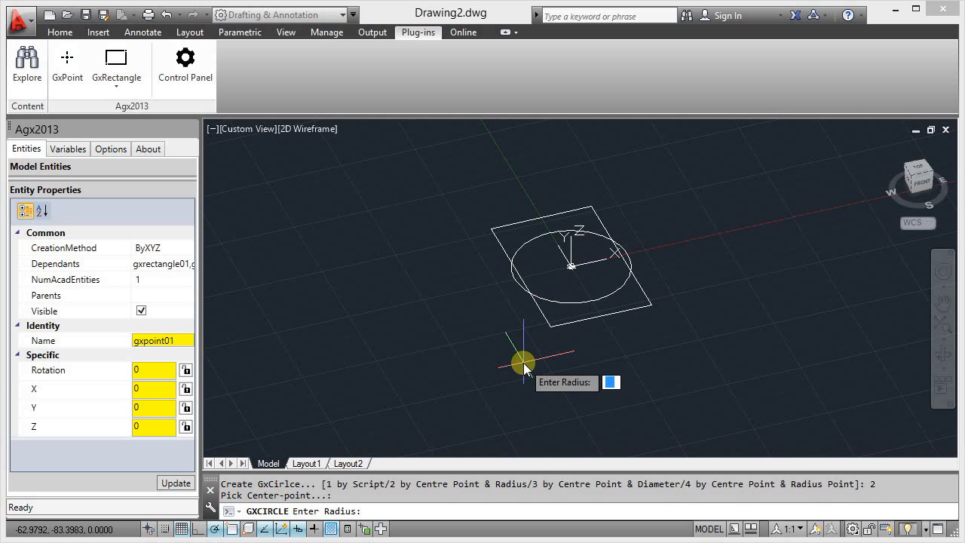
text(r2)
key(Return)
key(Return)
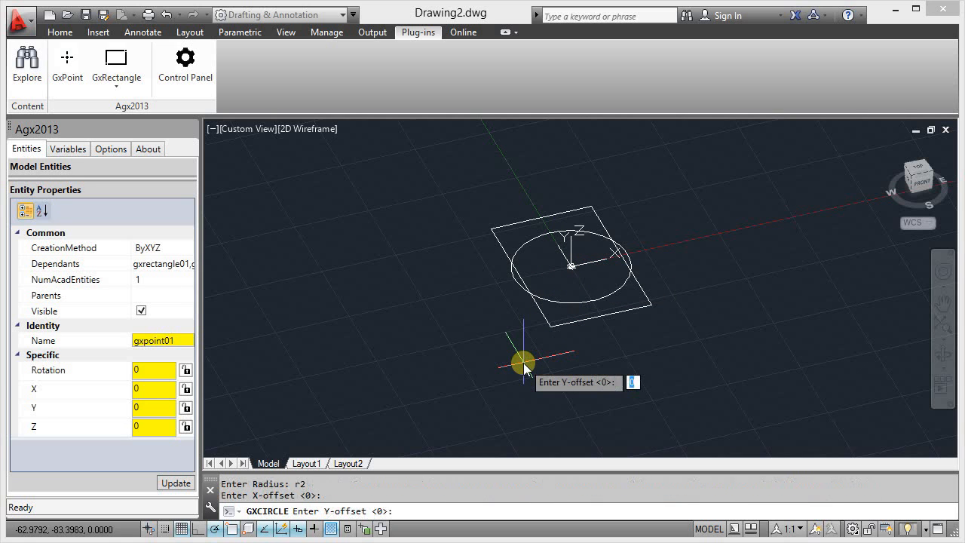
key(Return)
key(Return)
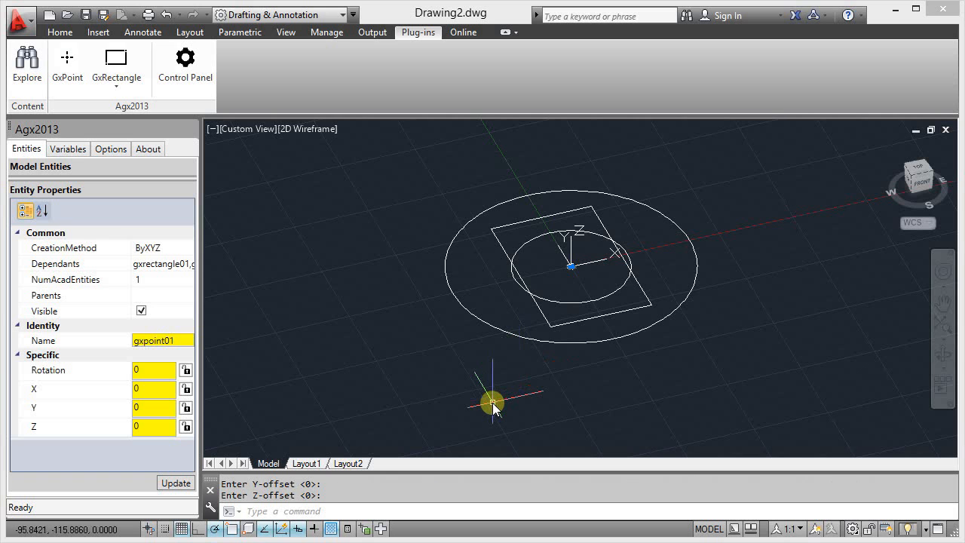
Create a third GxCircle by centre point and radius at the origin point, with radius r3 and zero offsets
key(Return)
key(Down)
key(Down)
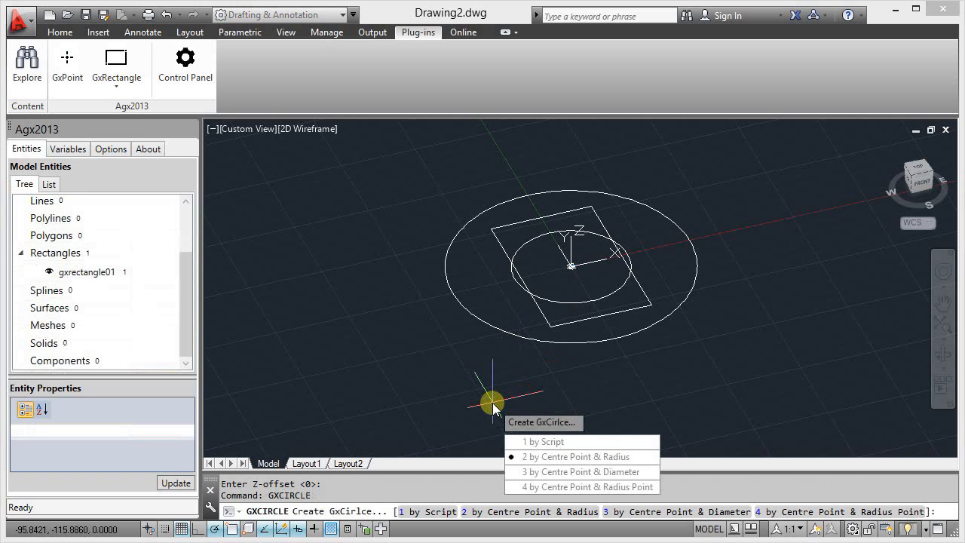
key(Return)
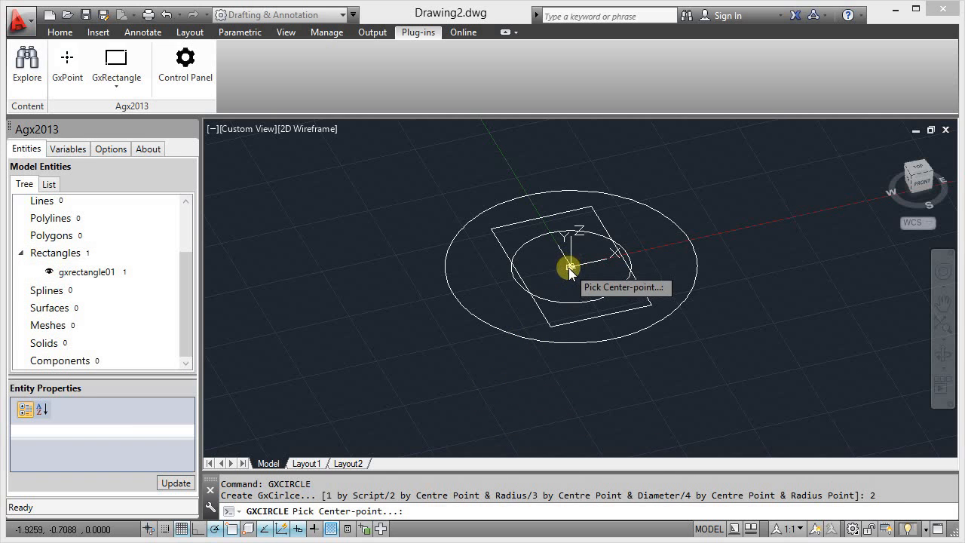
click(571, 266)
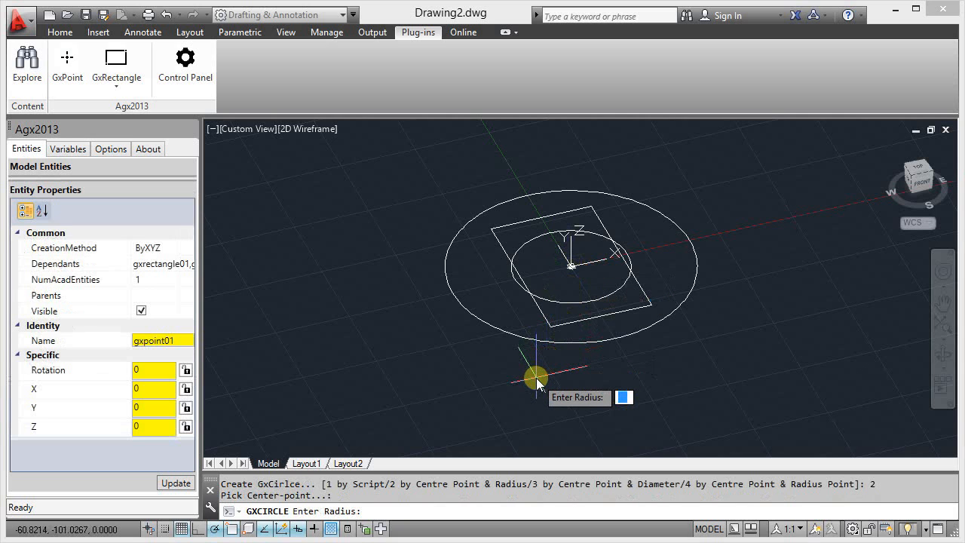
text(r3)
key(Return)
key(Return)
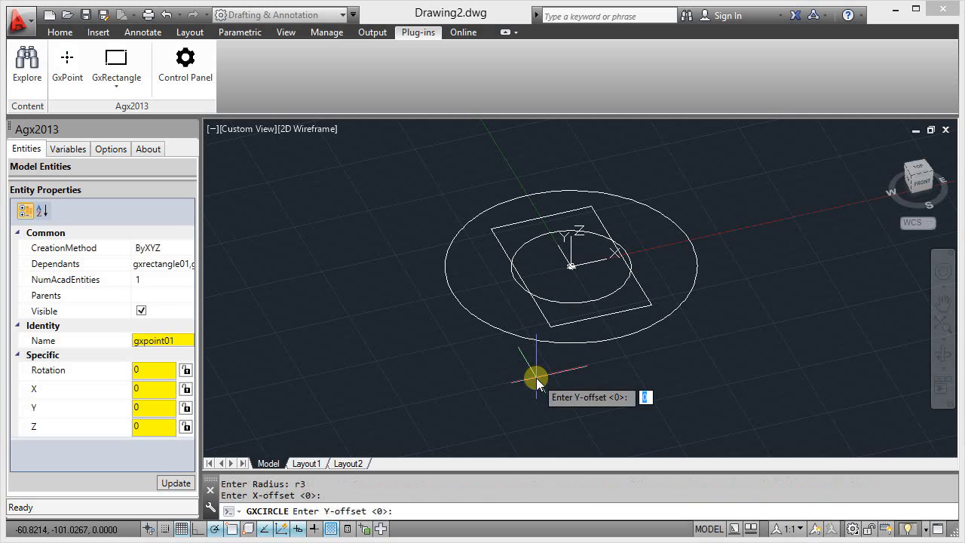
key(Return)
key(Return)
key(Escape)
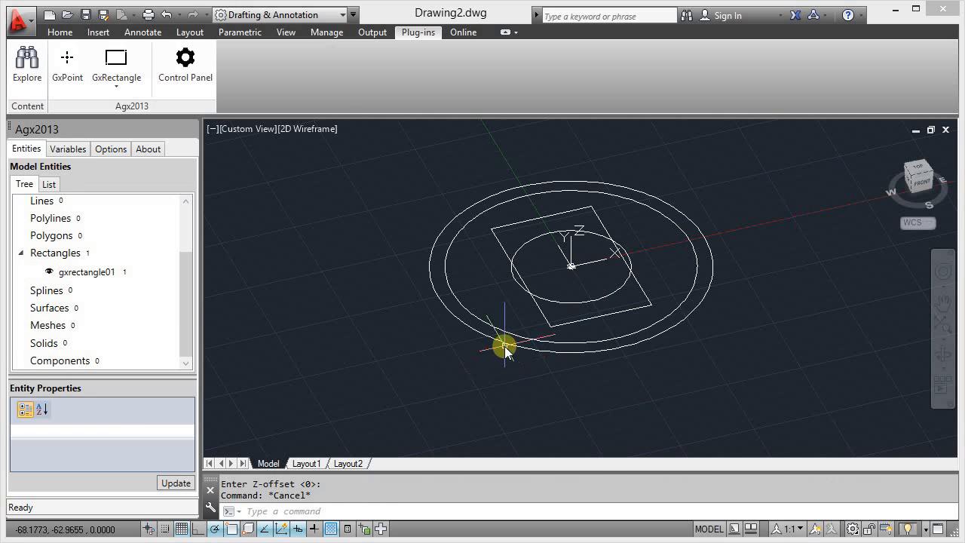
Create GxPoints by bays along the inner circle, with bays as the number of bays and both start and end included
scroll(450, 326, up, 2)
scroll(533, 288, down, 1)
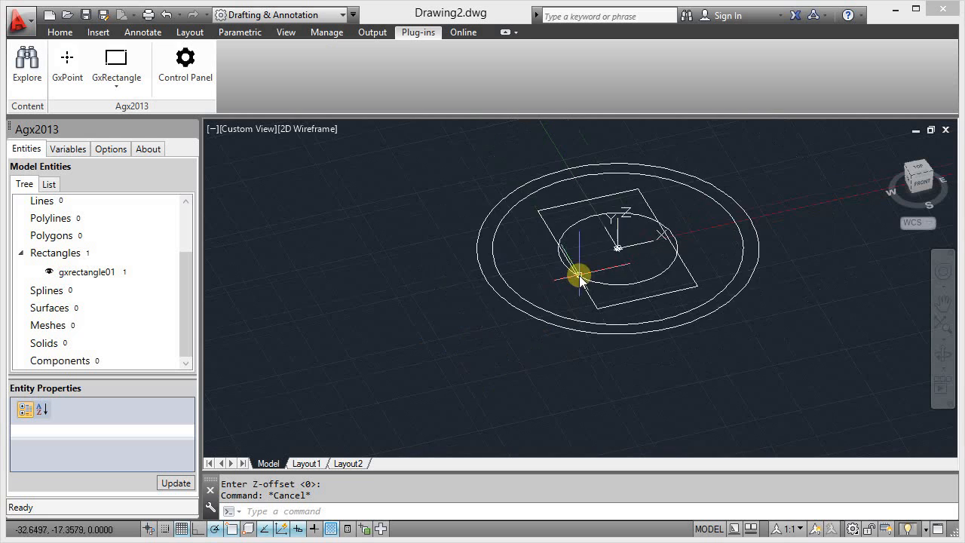
scroll(650, 253, up, 1)
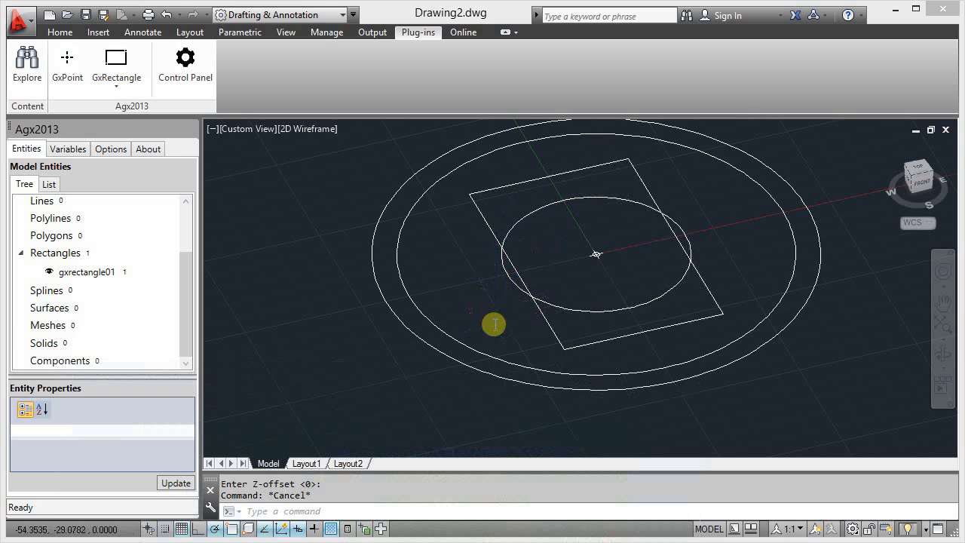
scroll(494, 325, up, 2)
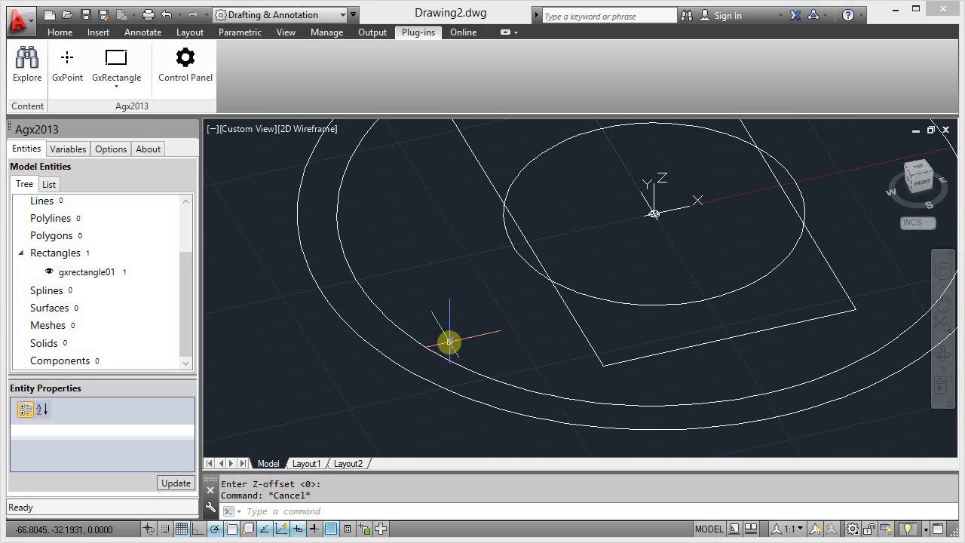
text(gxpo)
key(Return)
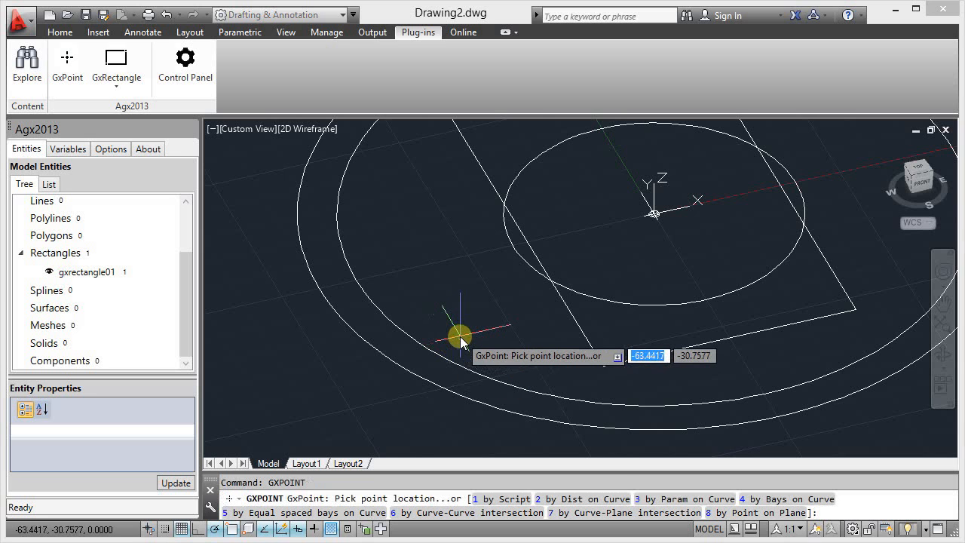
key(Down)
key(Down)
key(Down)
key(Down)
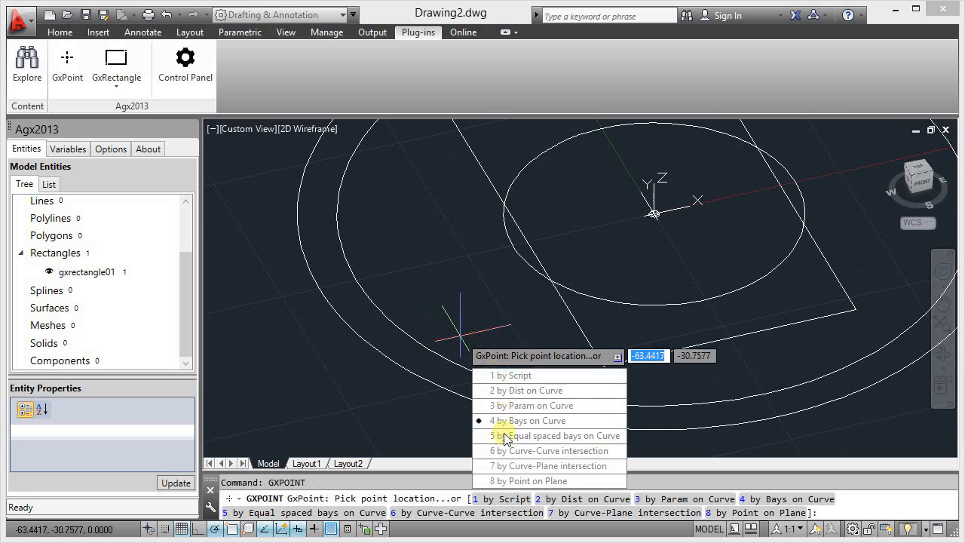
click(509, 433)
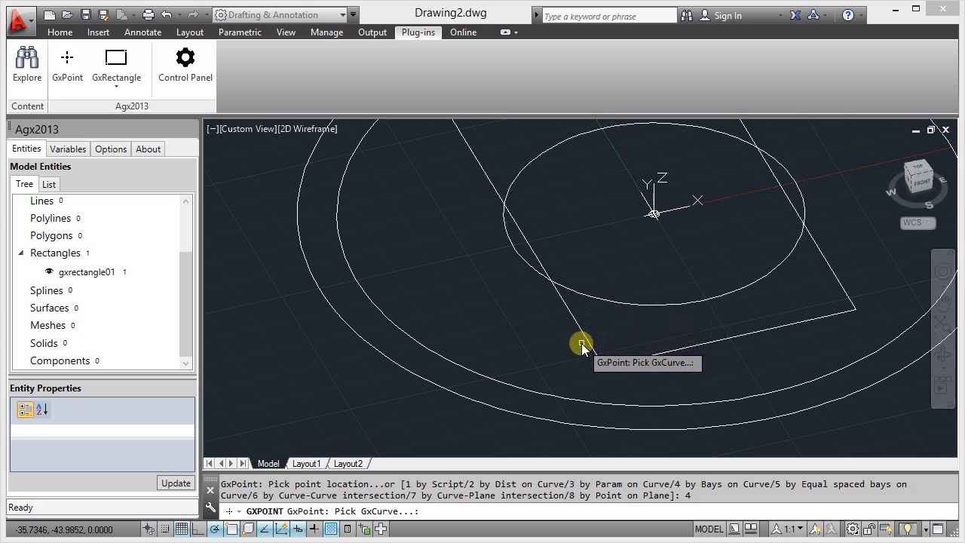
click(605, 300)
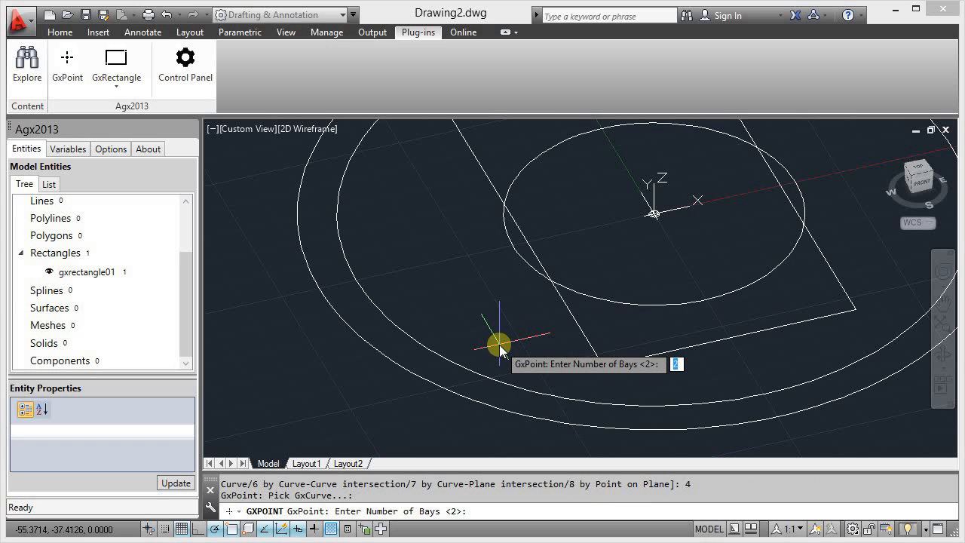
text(bays)
key(Return)
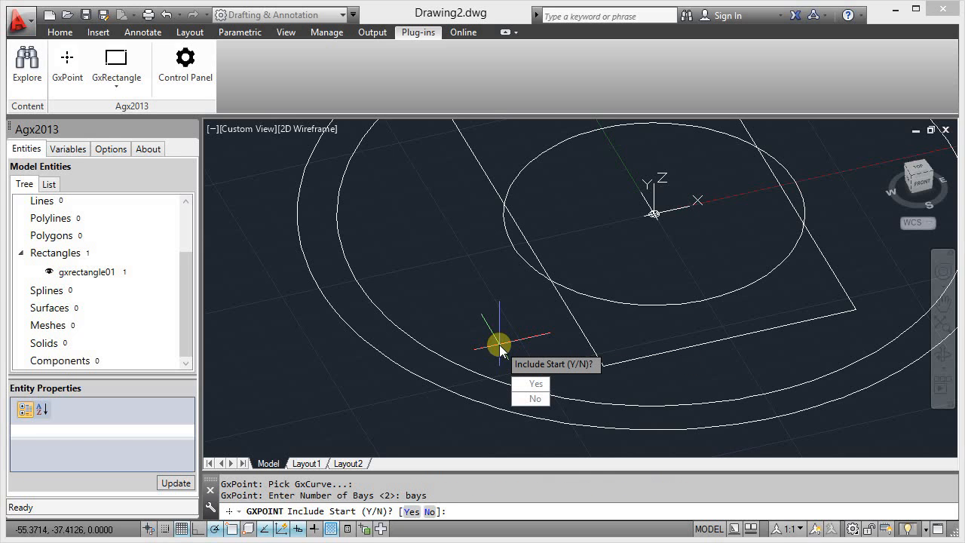
text(Y)
key(Return)
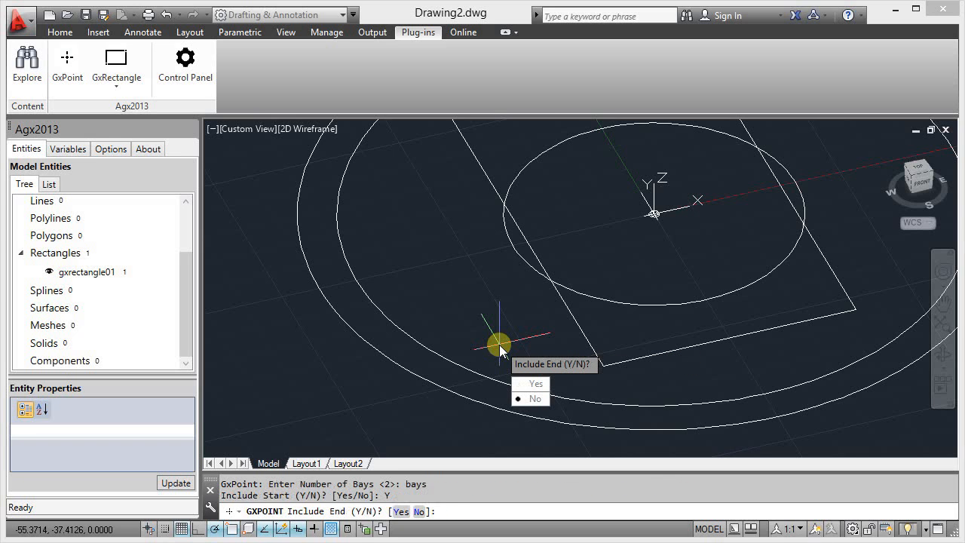
text(Y)
key(Return)
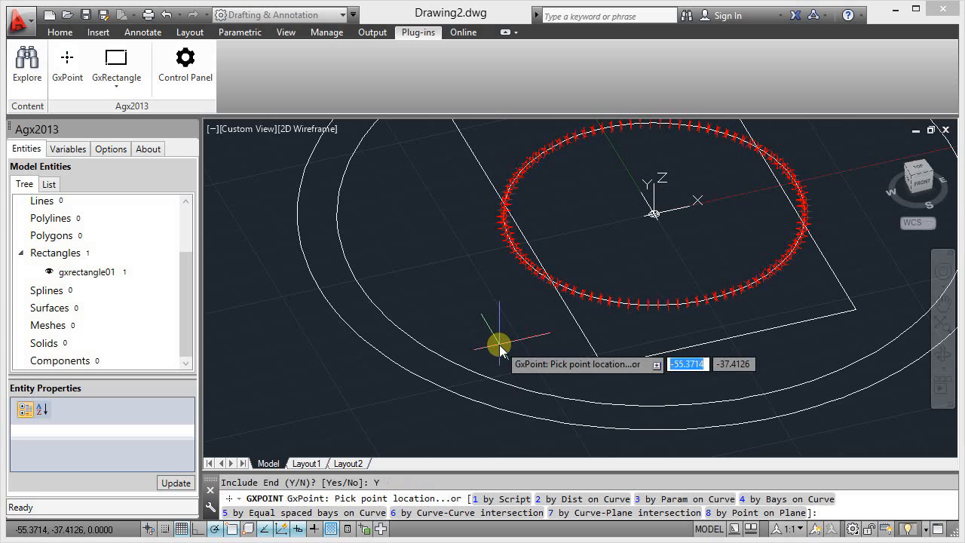
Create GxPoints by bays along the middle circle, using bays as the number of bays and including start and end
key(Down)
key(Down)
key(Down)
key(Down)
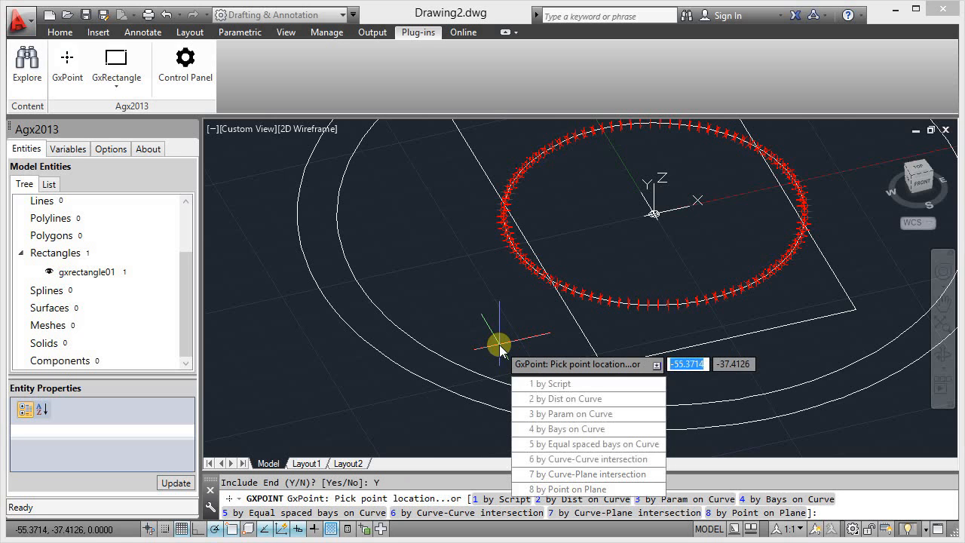
key(Down)
key(Return)
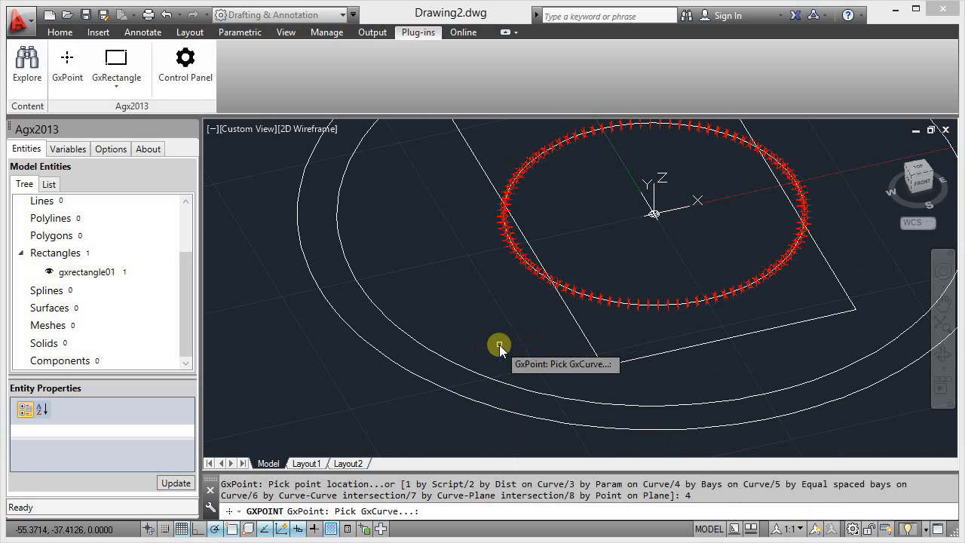
click(493, 377)
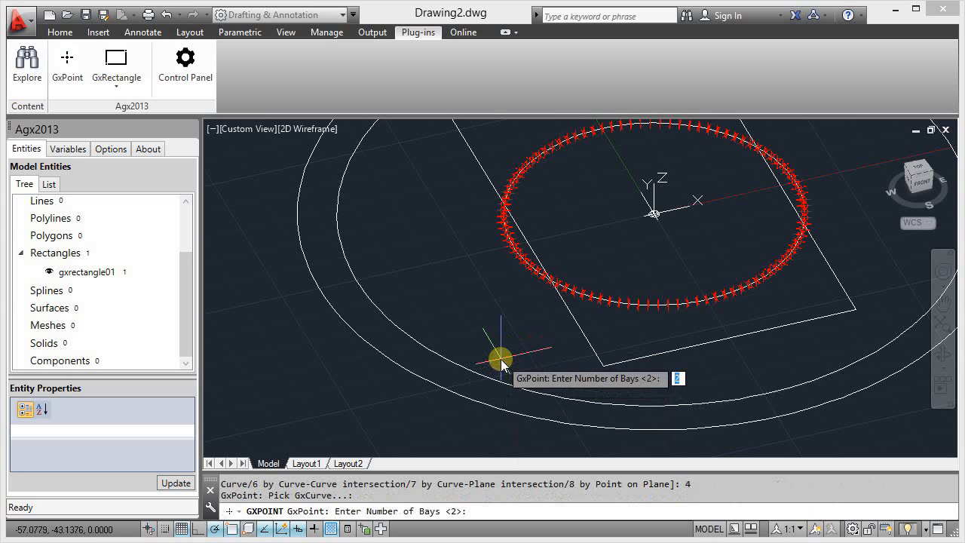
text(bays)
key(Return)
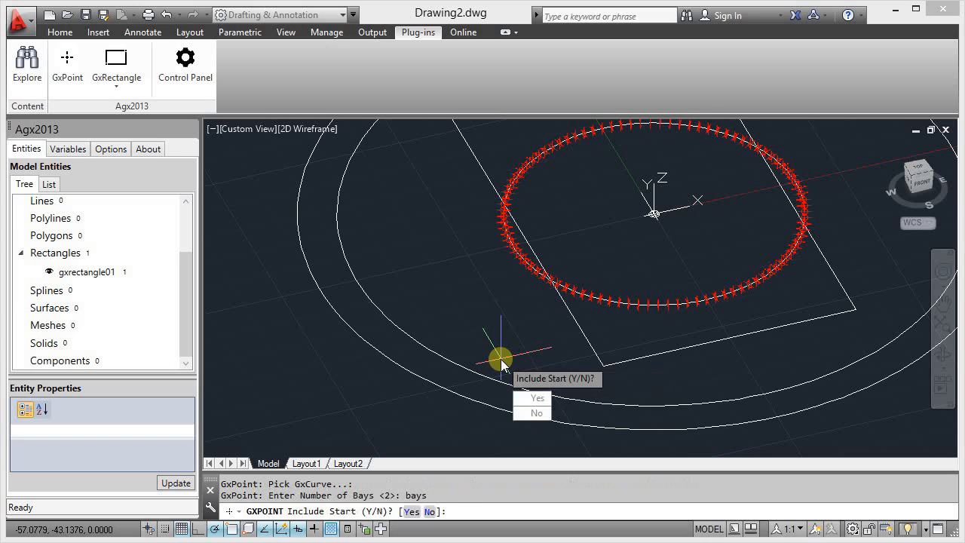
text(y)
key(Return)
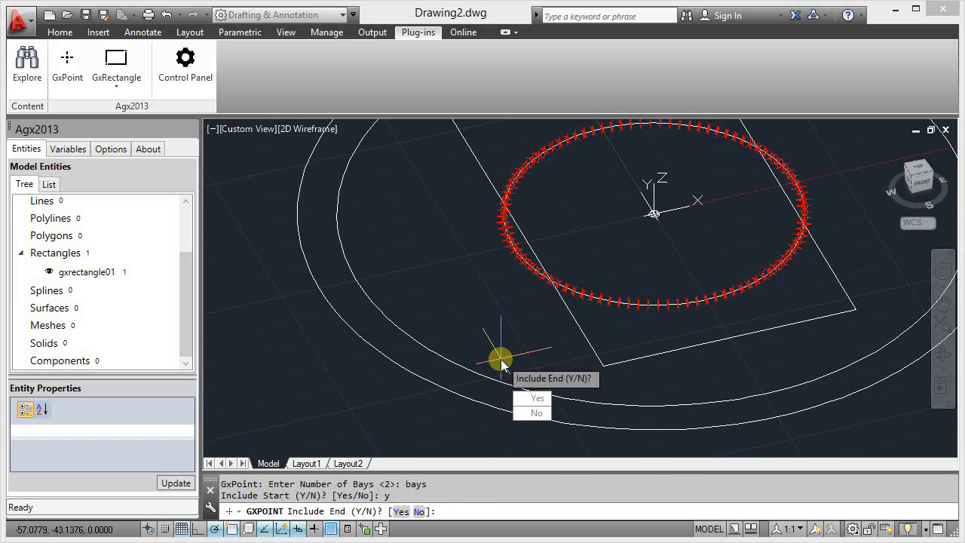
text(y)
key(Return)
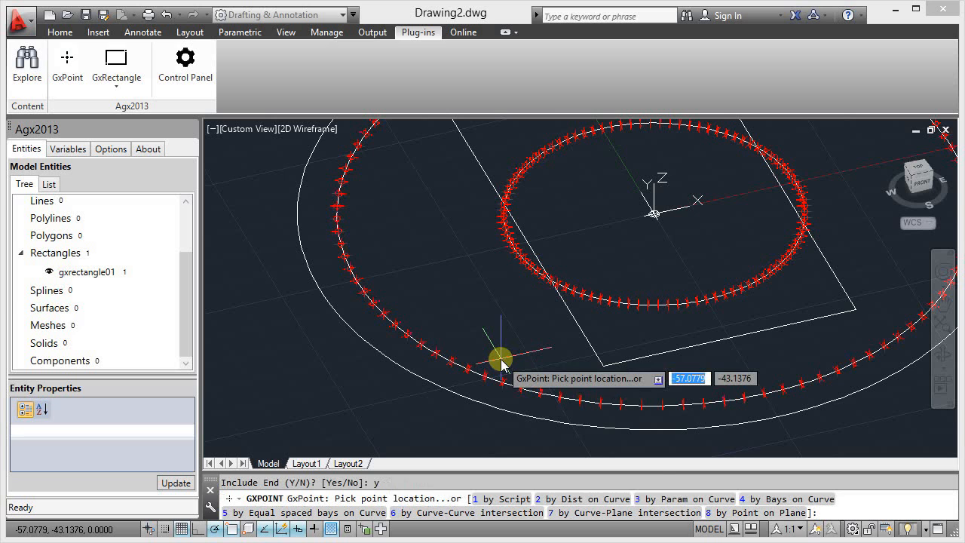
Create GxPoints by bays along the outer circle, using bays as the number of bays and including start and end, and finish the GxPoint command
key(Down)
key(Down)
key(Down)
key(Down)
key(Return)
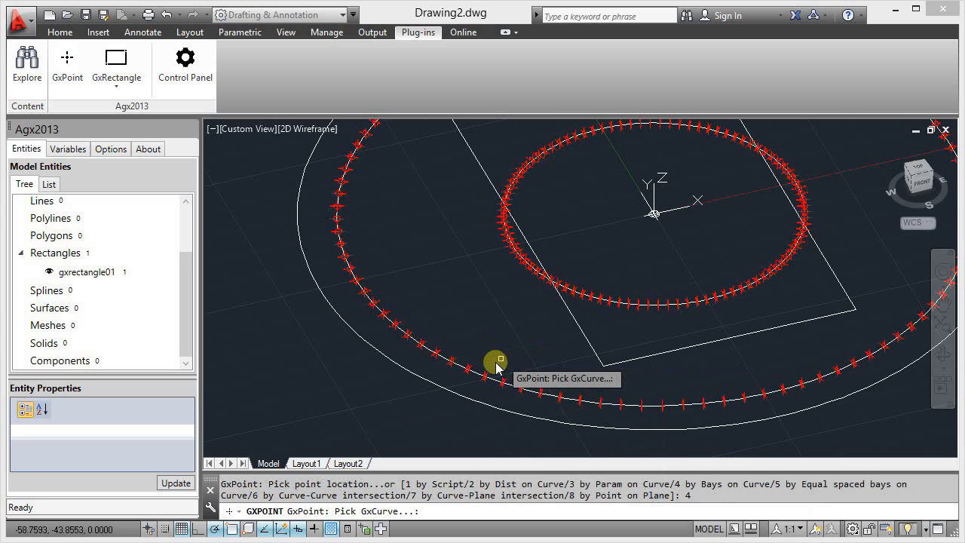
click(435, 410)
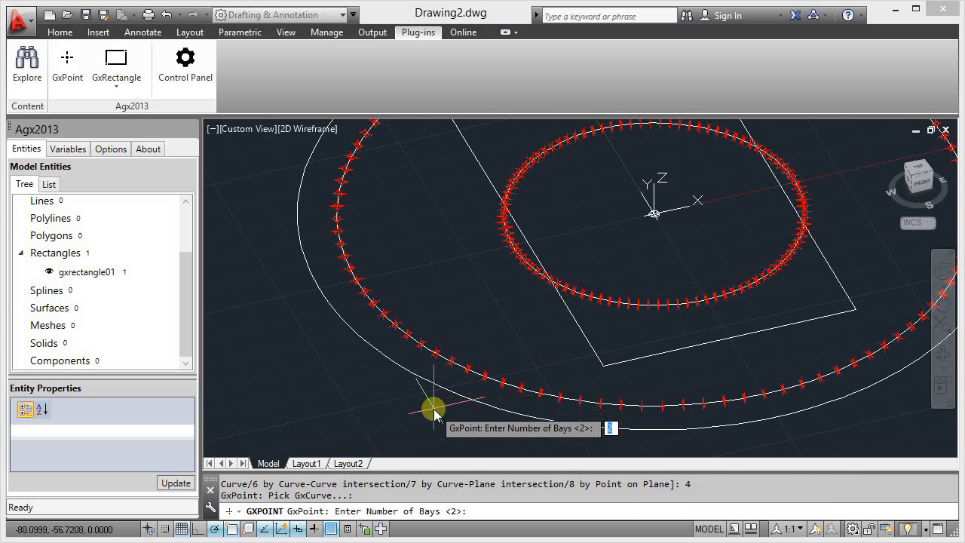
text(ys)
key(Return)
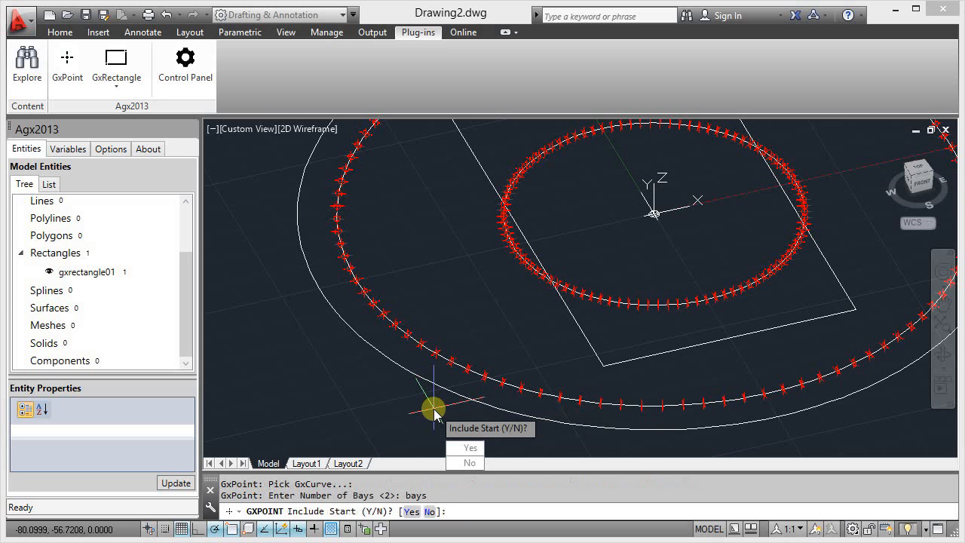
text(Y)
key(Return)
text(Y)
key(Return)
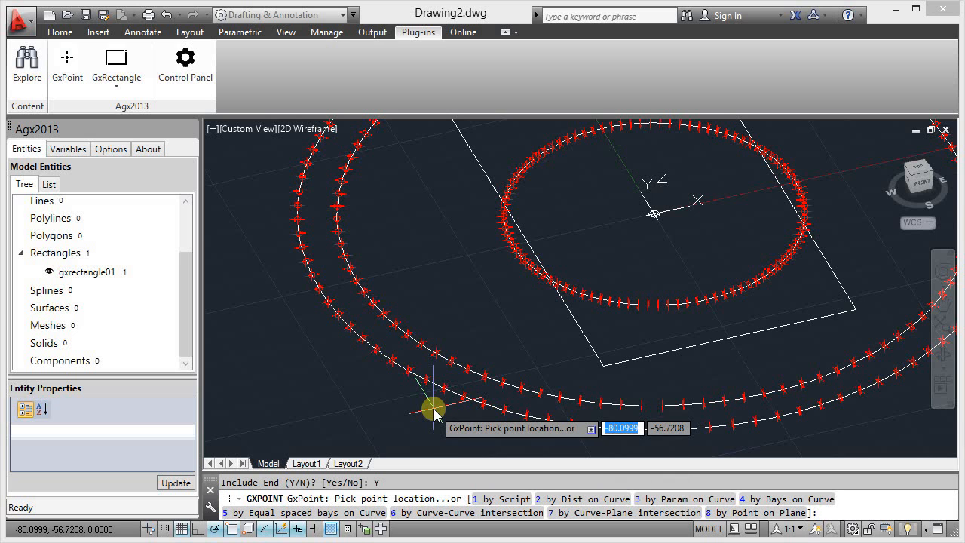
key(Escape)
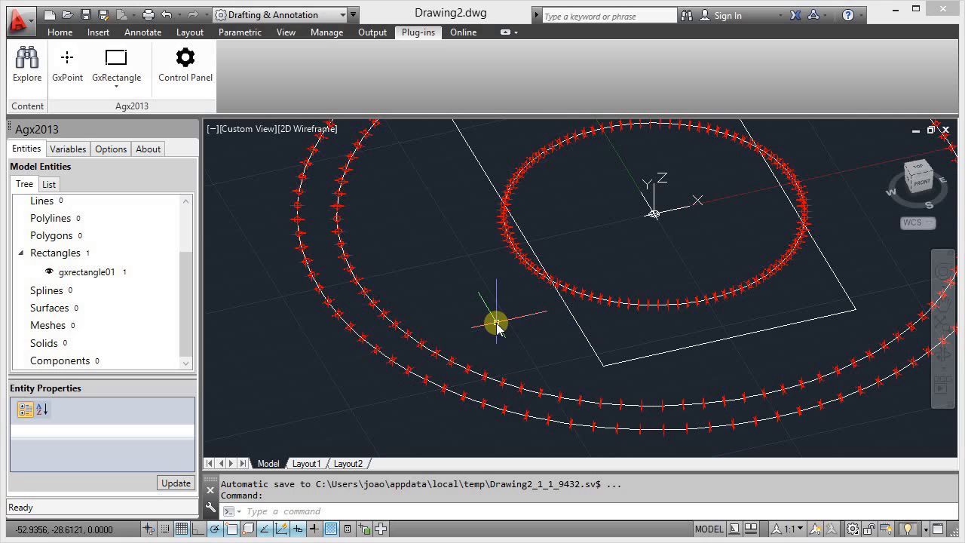
Create GxLines by start and end point from the middle circle's points to the inner circle's points, with zero skip-over and hop-over values
text(gxl)
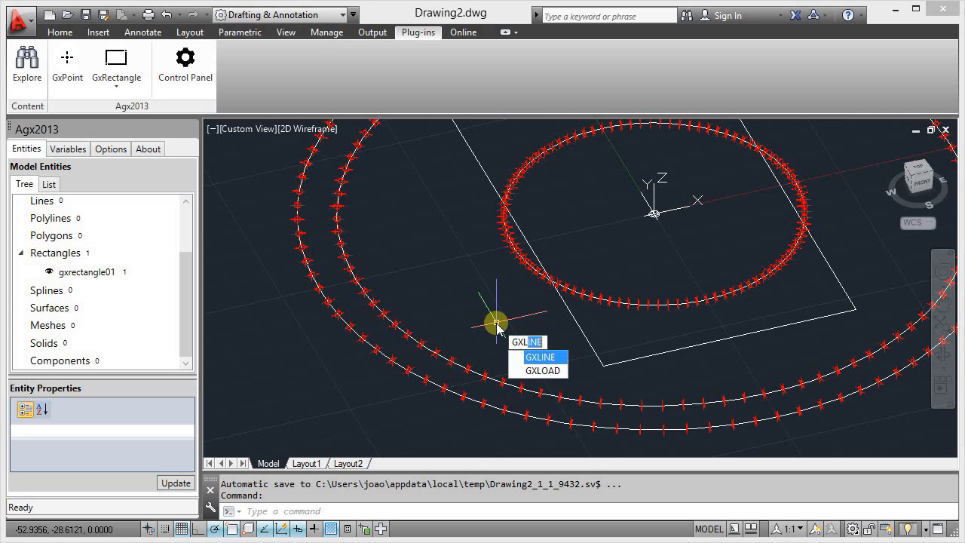
key(Return)
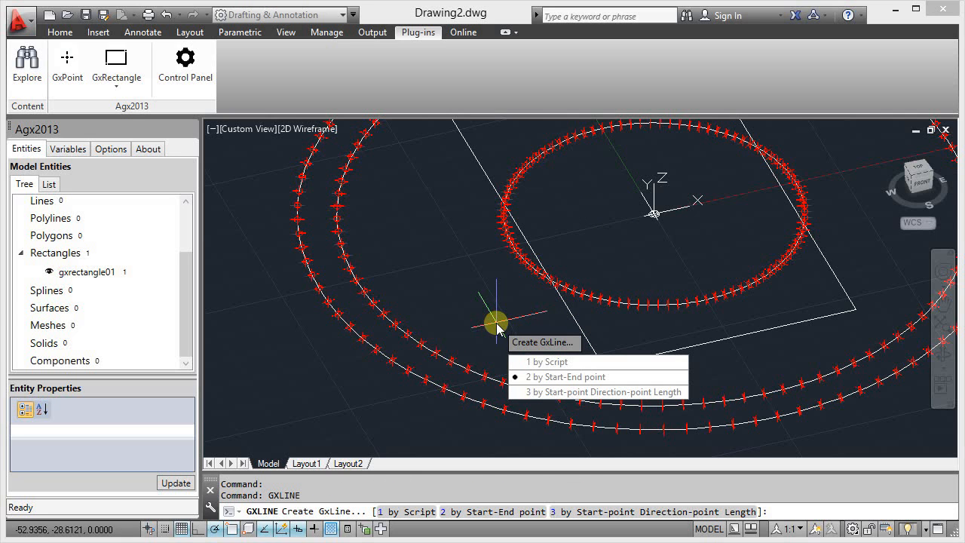
text(2)
key(Return)
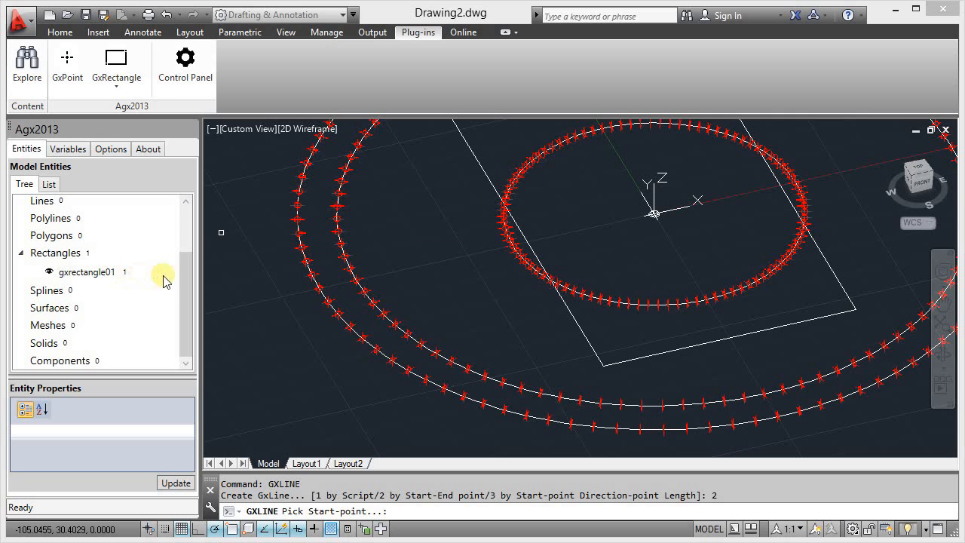
drag(187, 283, 184, 233)
click(22, 204)
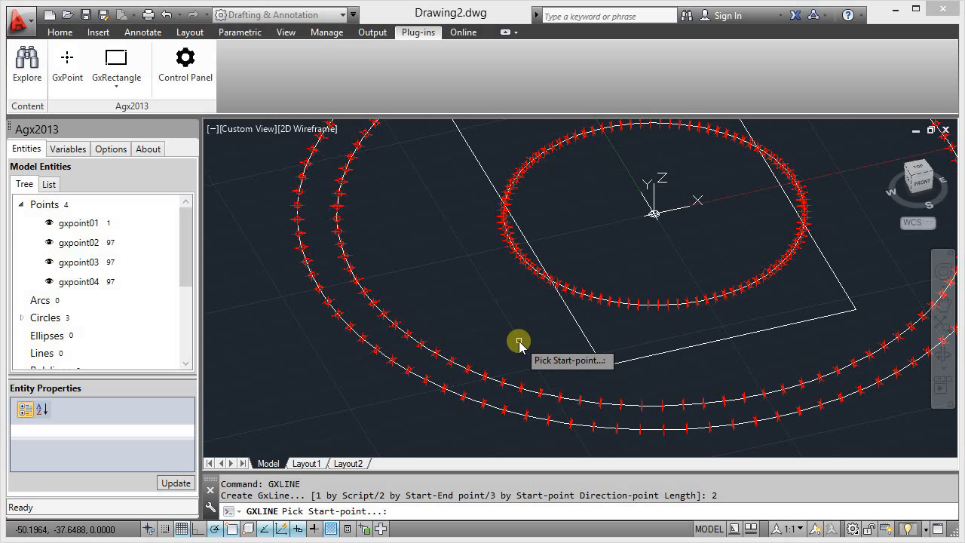
click(503, 389)
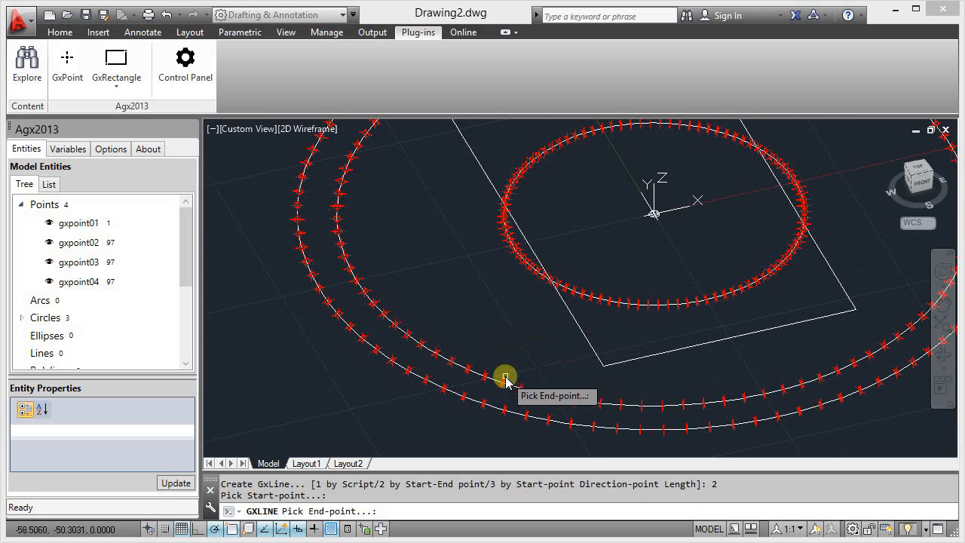
click(610, 308)
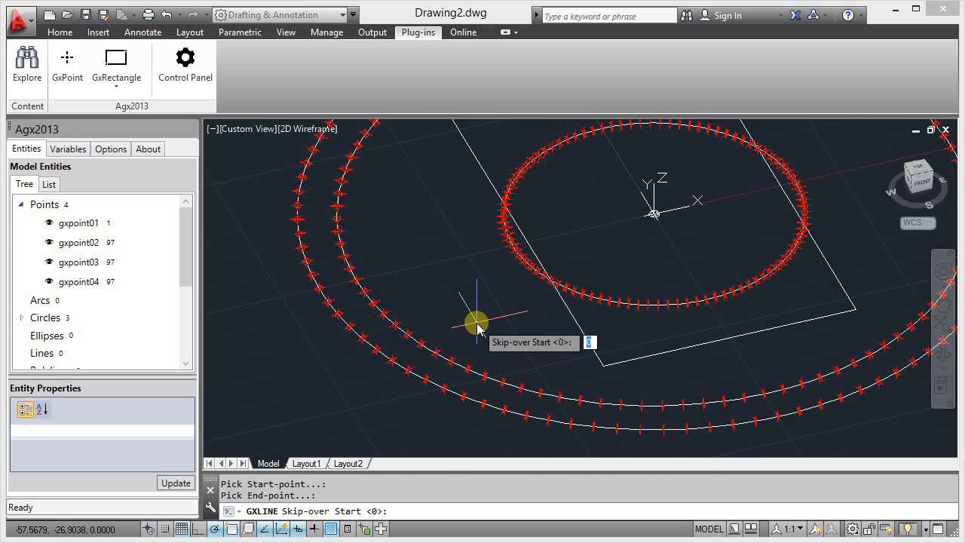
key(Return)
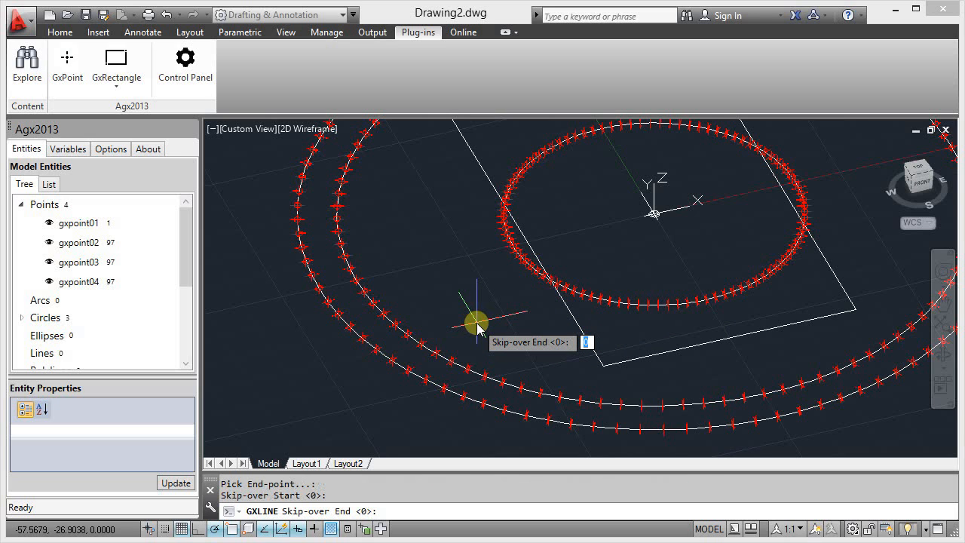
key(Return)
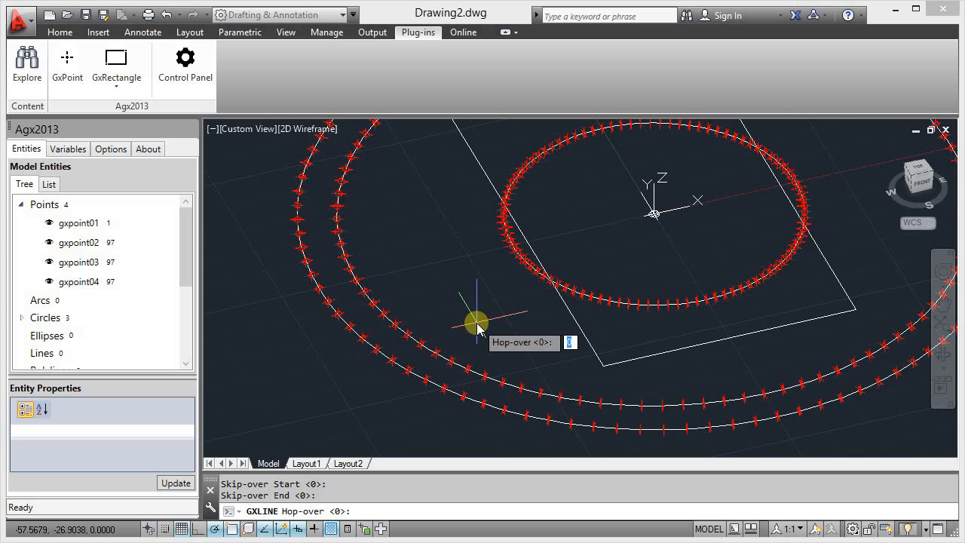
key(Return)
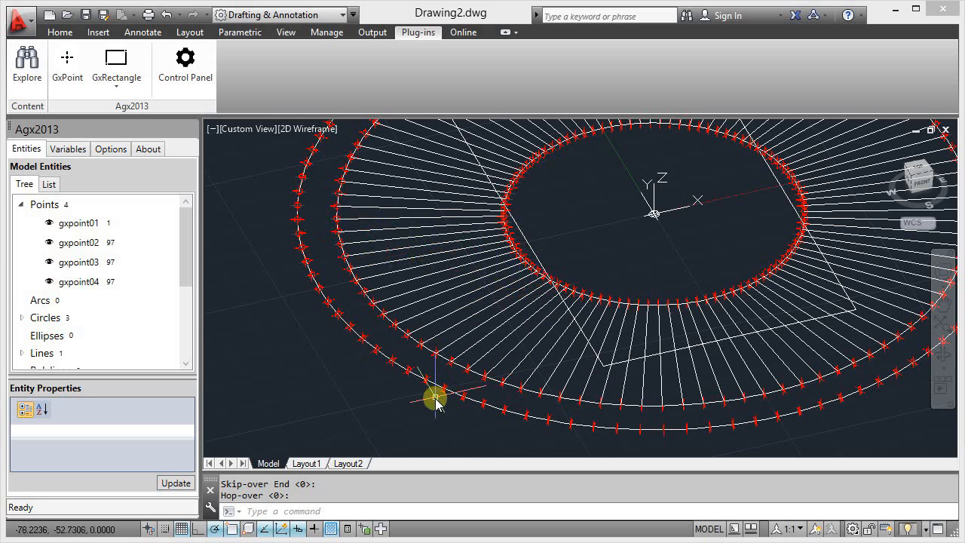
Create GxLines by start and end point from the outer circle's points to the middle circle's points, with zero skip-over and hop-over values
text(GXLINE)
key(Return)
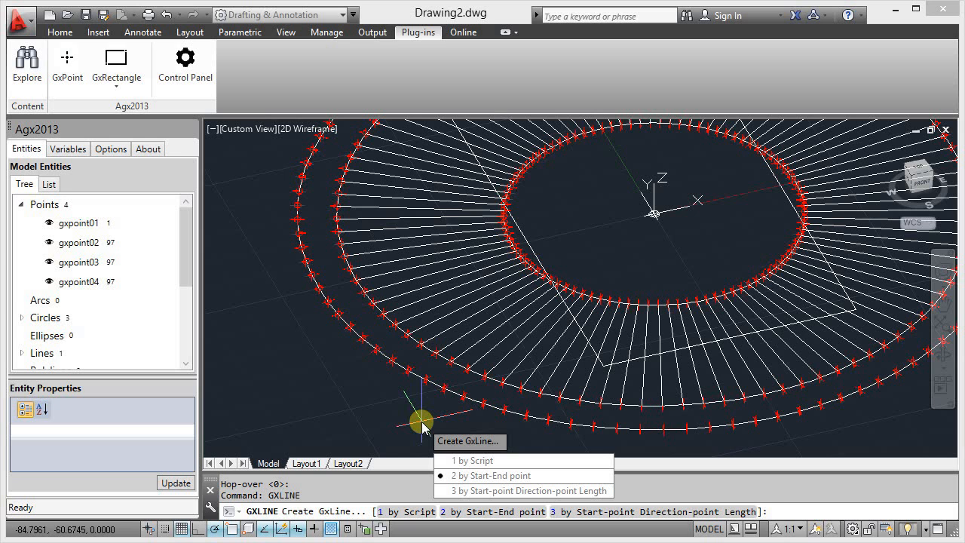
text(2)
key(Return)
scroll(436, 403, up, 4)
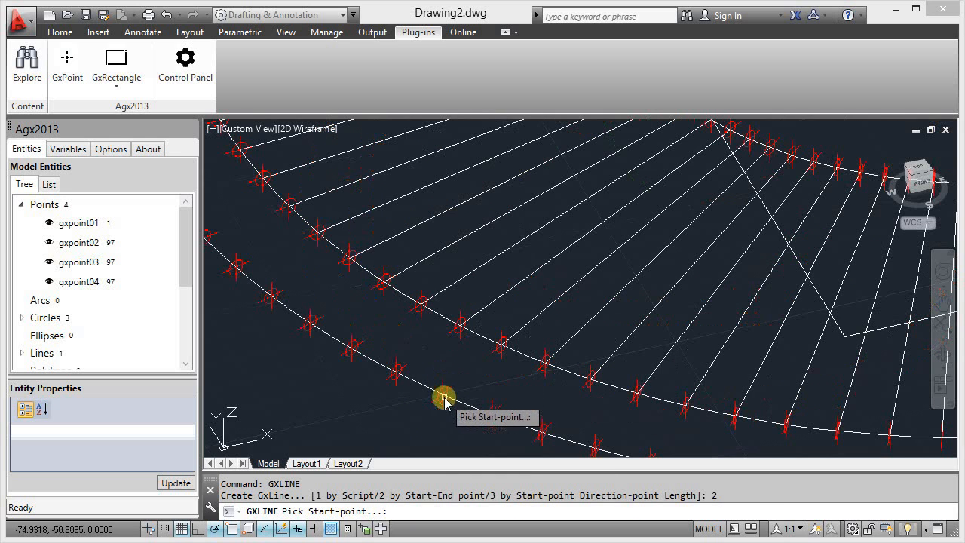
click(436, 404)
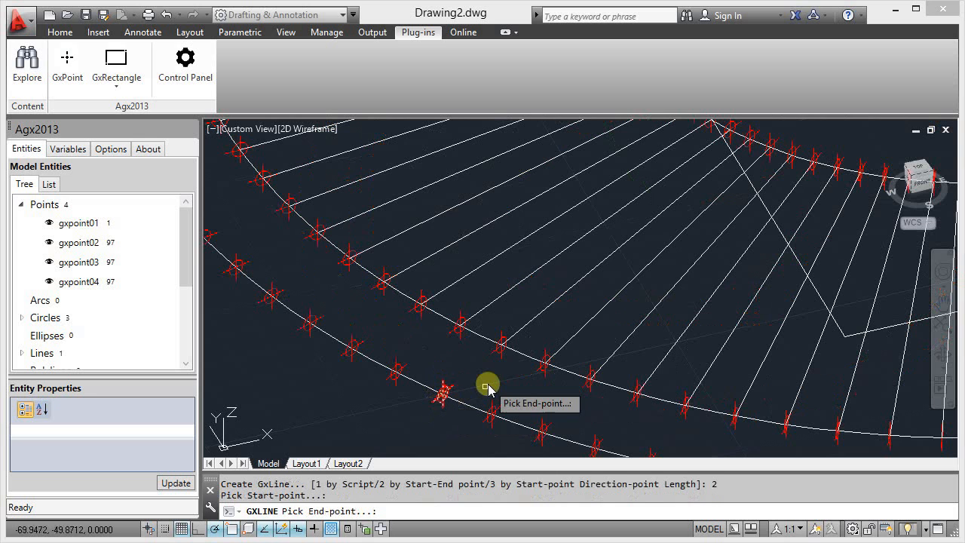
click(495, 354)
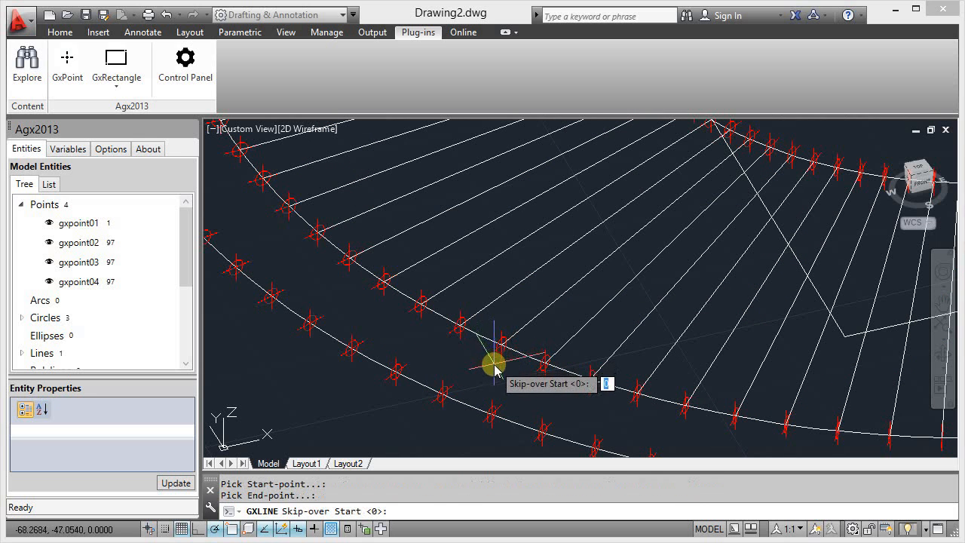
key(Return)
key(Return)
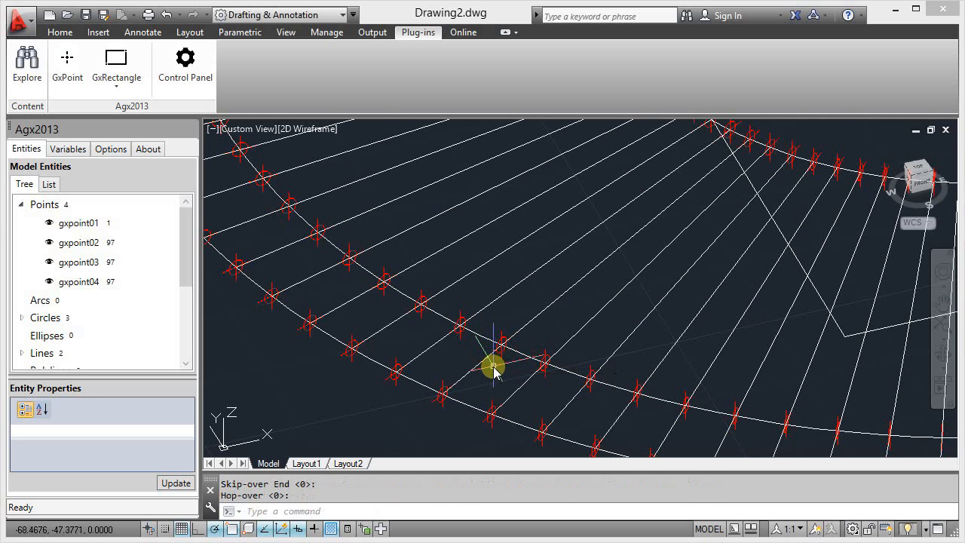
Compare the radial line layout with the CastroMelloStadium.png reference image, and close the image
scroll(420, 392, down, 5)
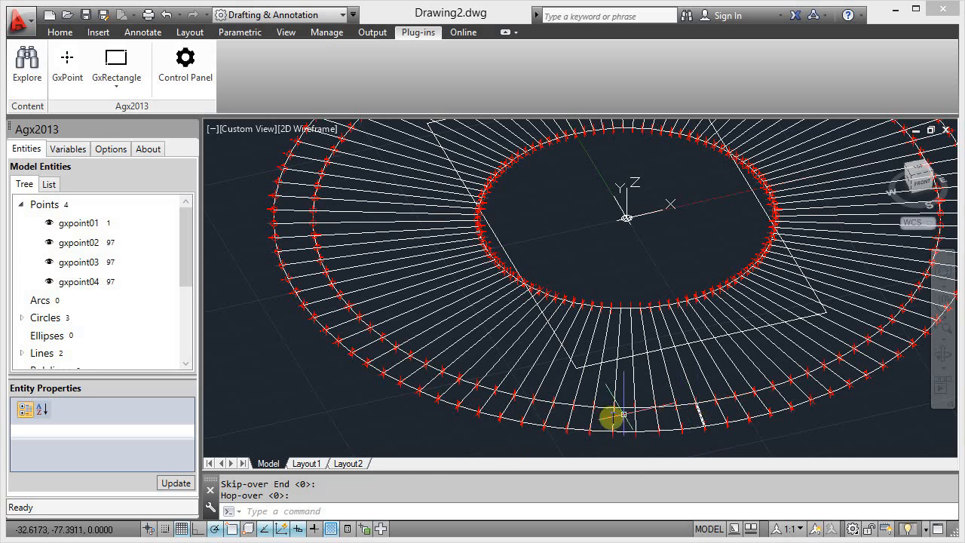
scroll(509, 407, up, 3)
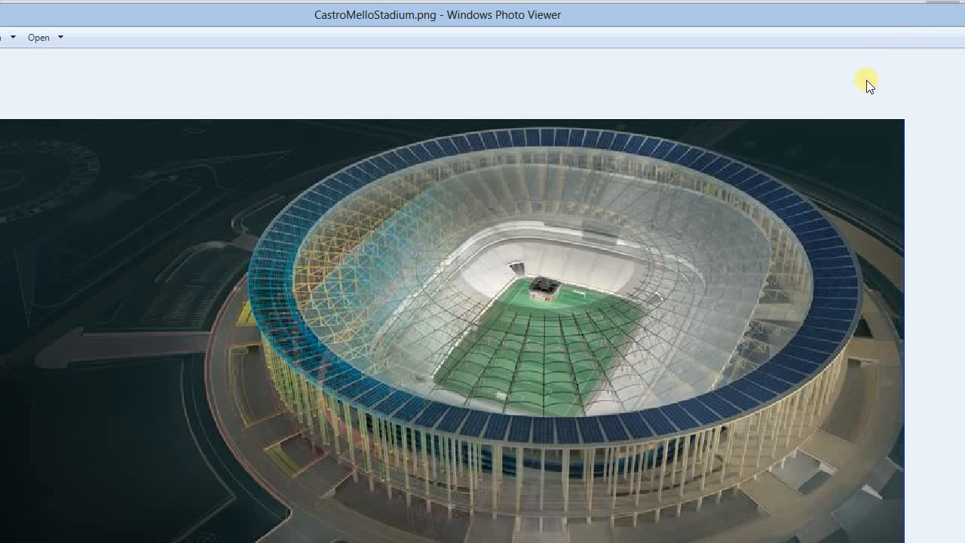
click(948, 22)
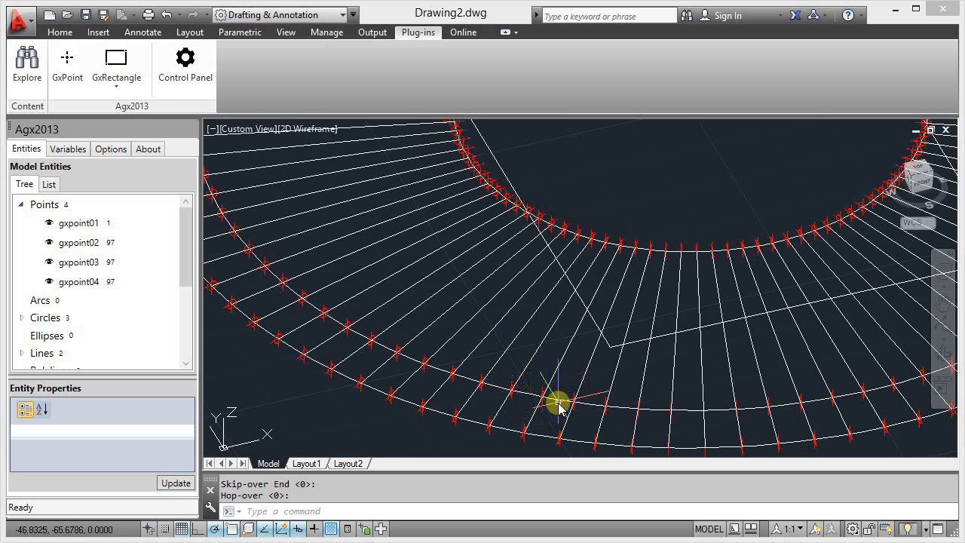
Set HopOver to 1 for the lines between the middle and inner circles and update the model
mouse_move(558, 405)
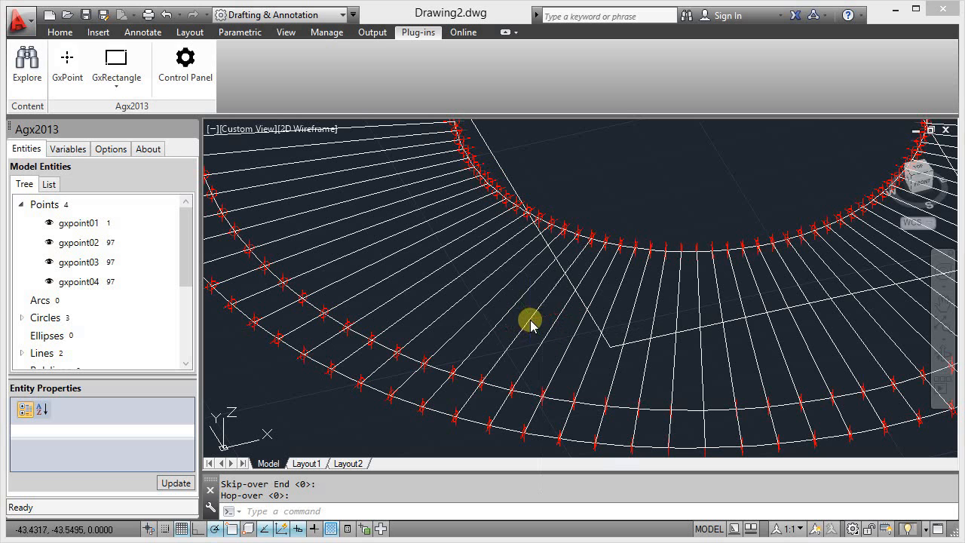
key(Return)
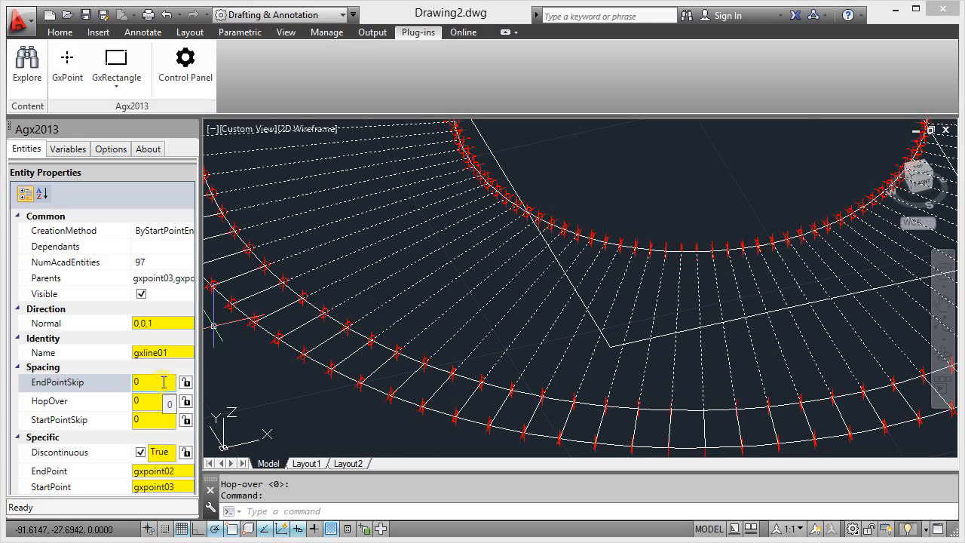
click(154, 396)
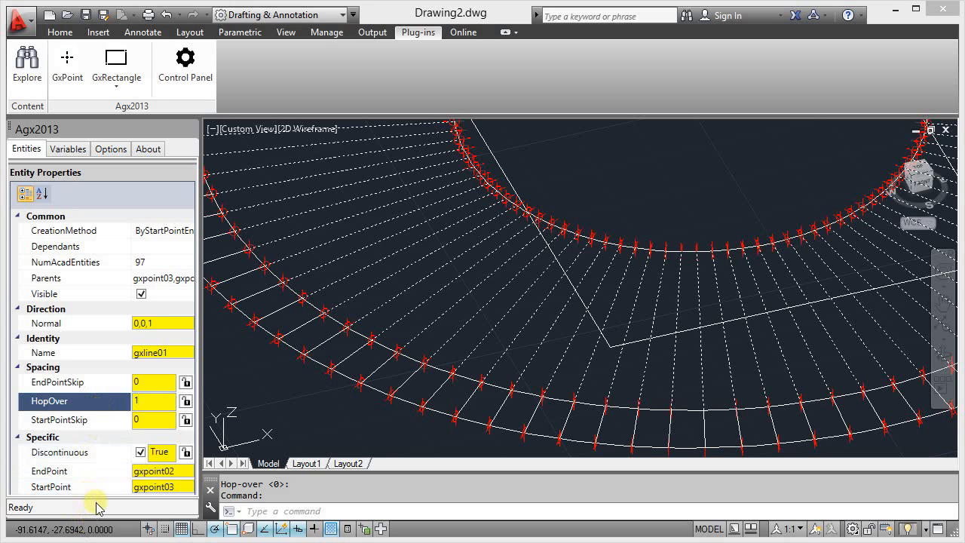
scroll(111, 434, down, 8)
scroll(111, 434, up, 4)
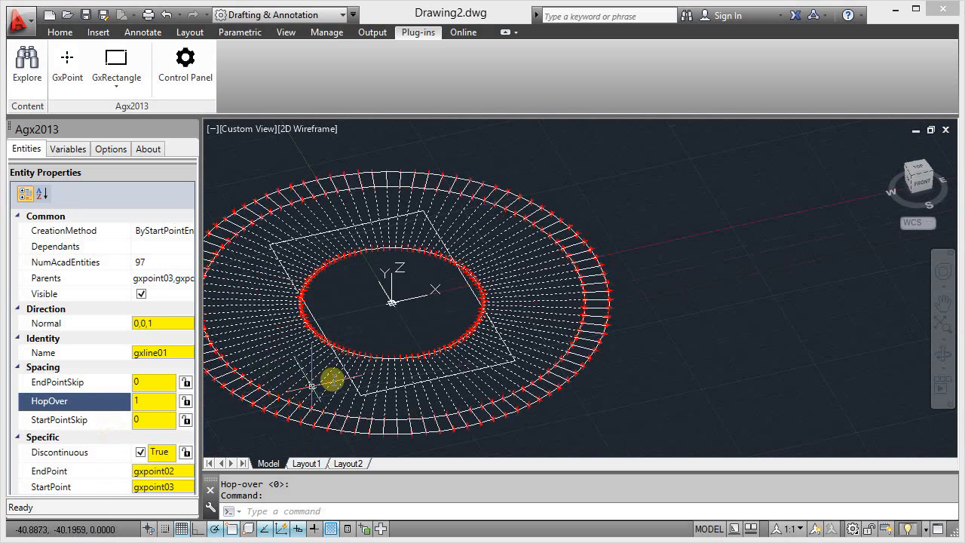
scroll(377, 377, up, 3)
scroll(743, 339, down, 2)
scroll(288, 415, up, 1)
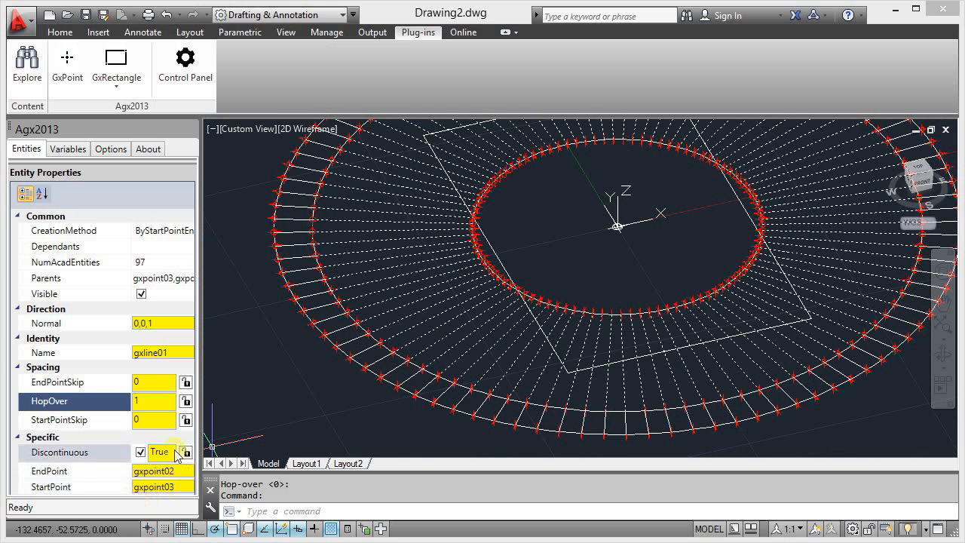
drag(130, 162, 147, 224)
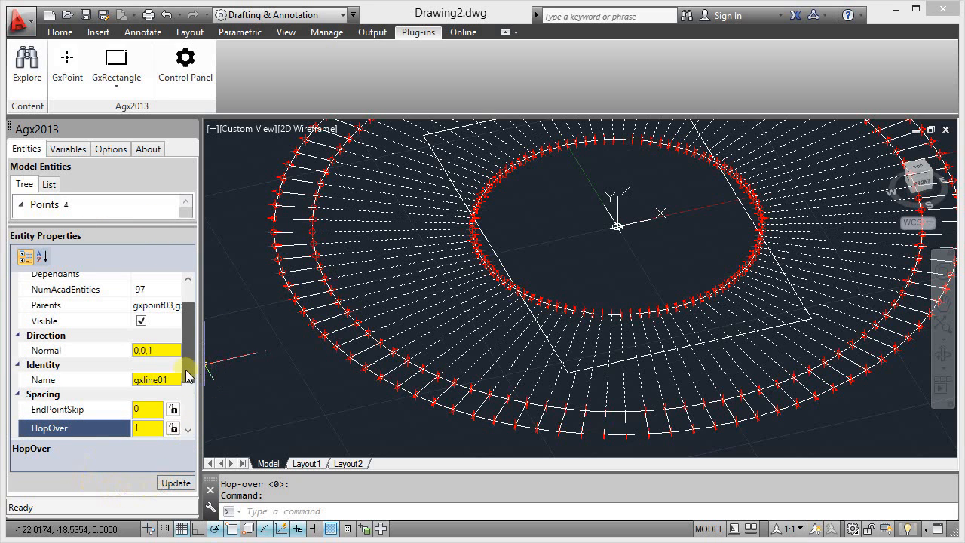
drag(189, 366, 188, 407)
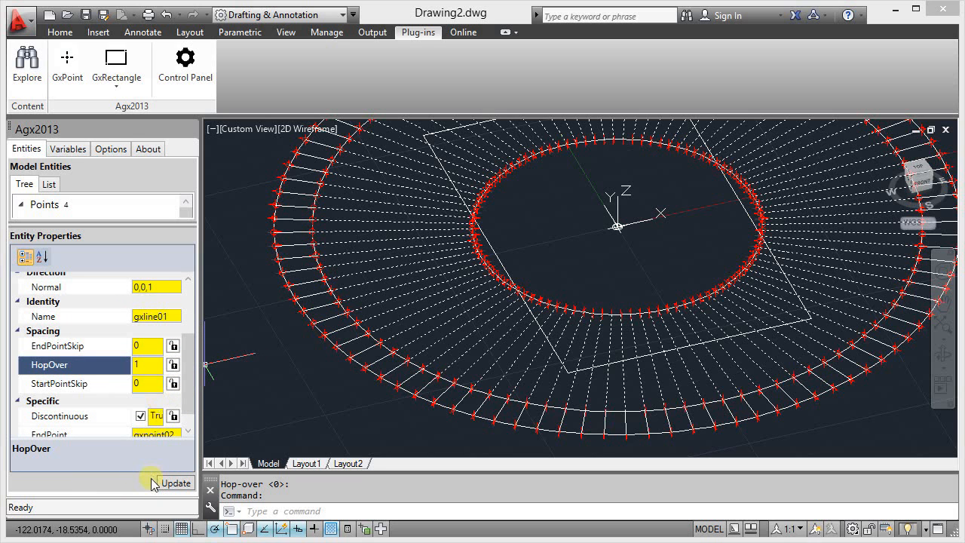
click(174, 483)
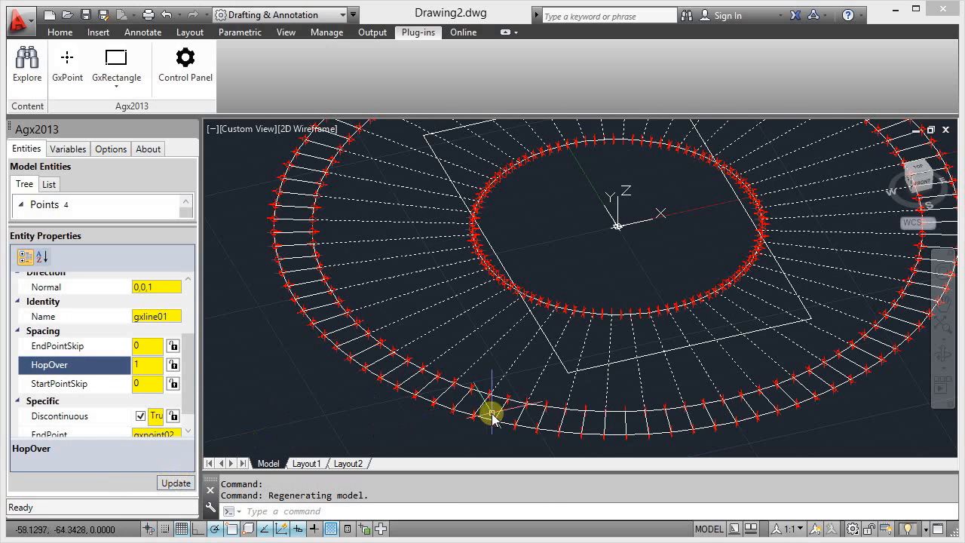
Examine the spacing of the radial lines along the middle circle and clear the line selection
scroll(502, 419, up, 5)
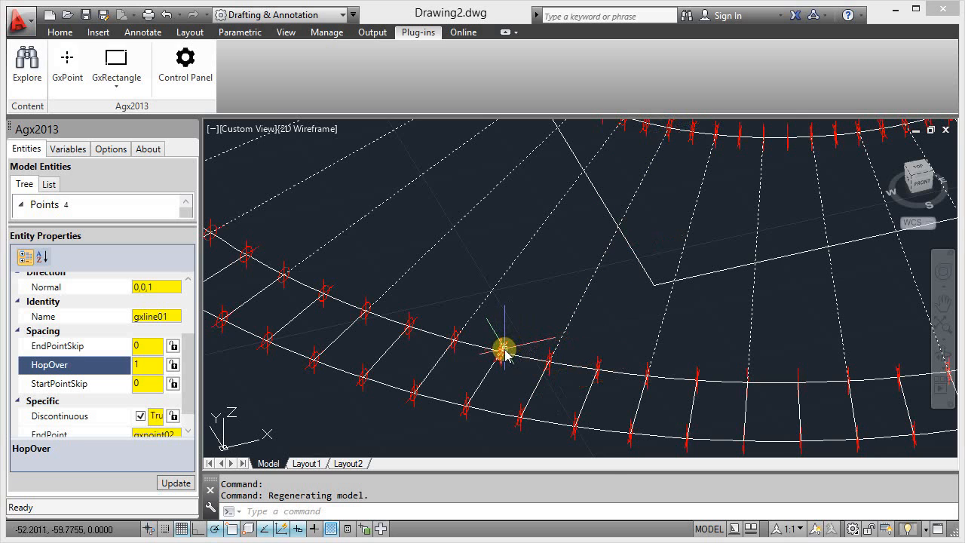
mouse_move(505, 354)
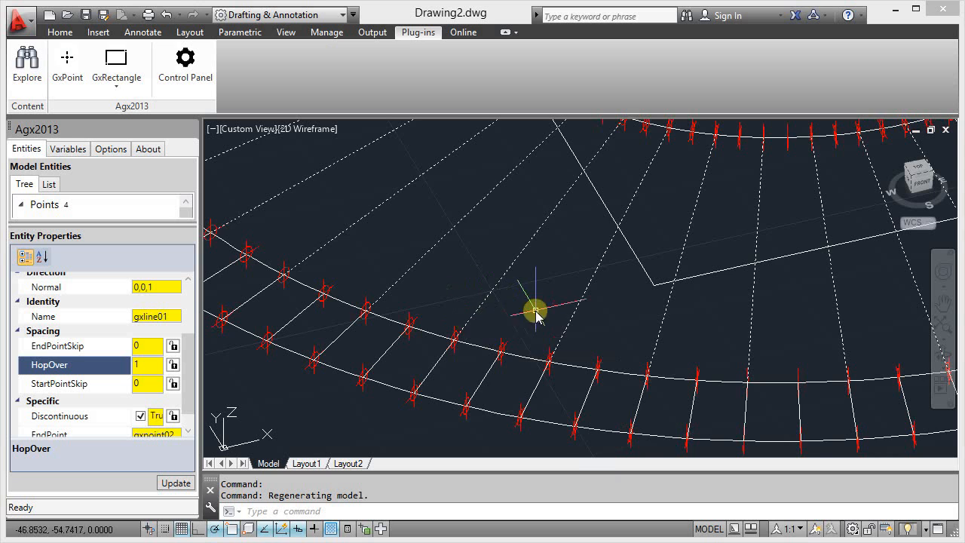
scroll(535, 313, down, 1)
mouse_move(550, 330)
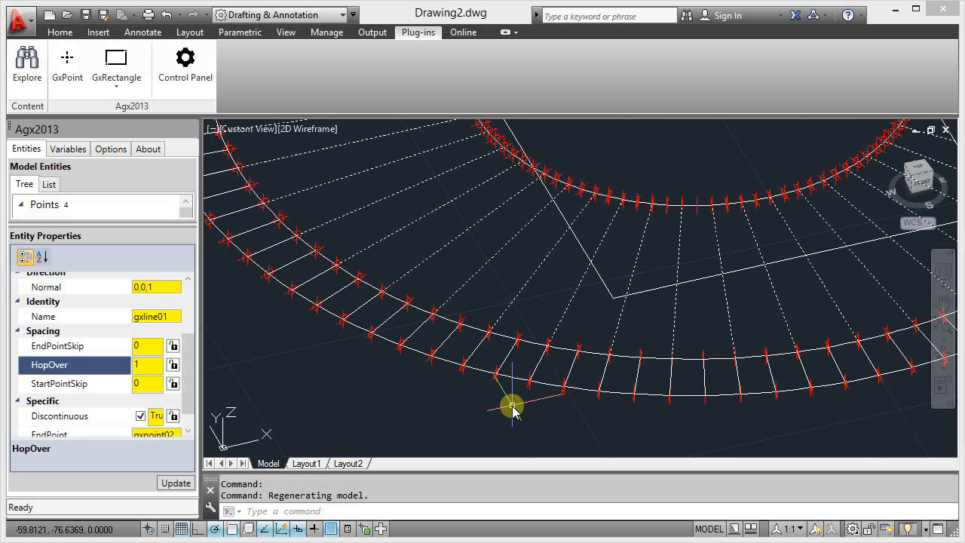
key(Escape)
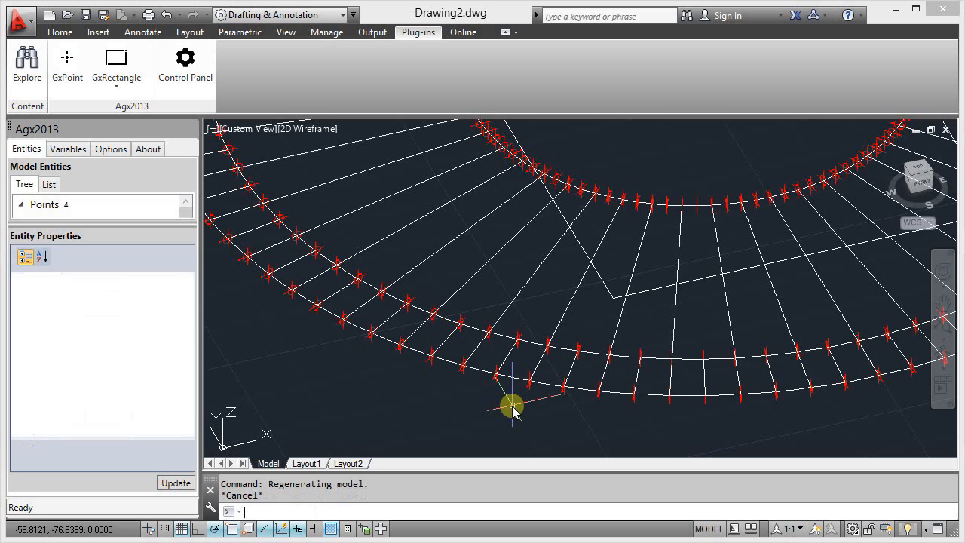
scroll(493, 405, down, 1)
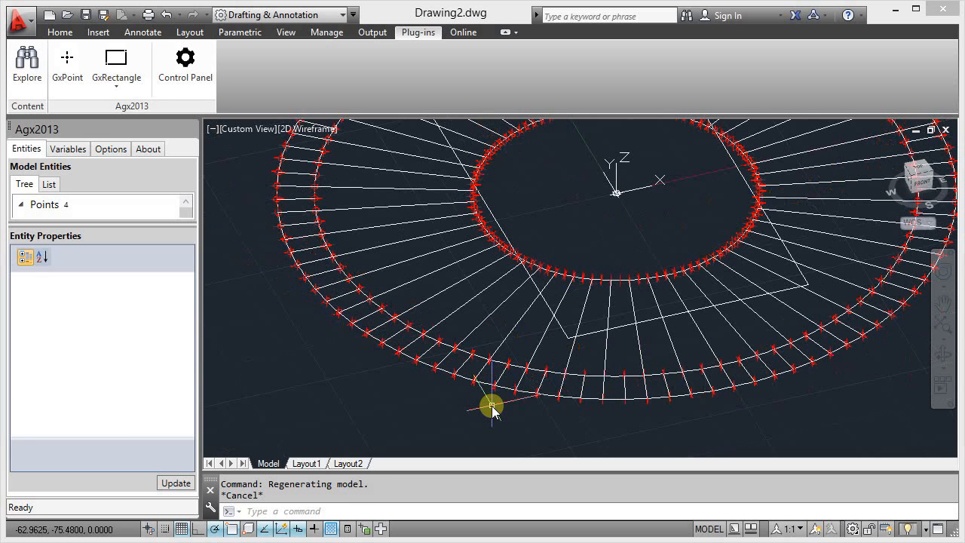
scroll(556, 371, up, 2)
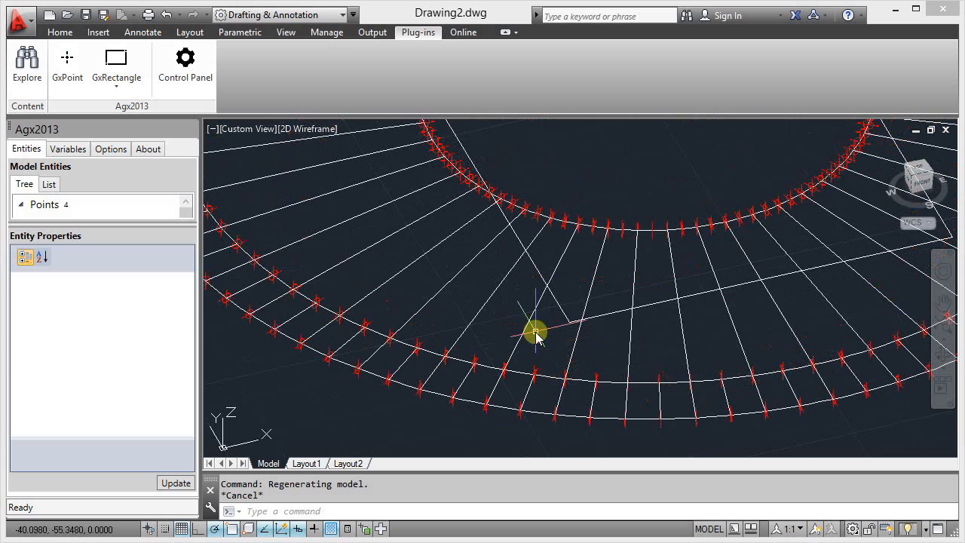
scroll(406, 434, down, 1)
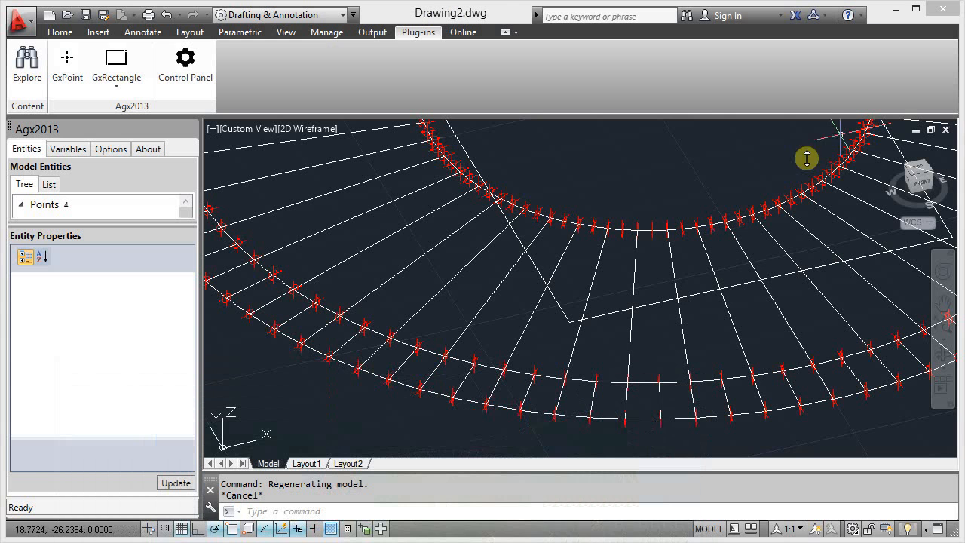
Create an integer variable named arcbays with a maximum of 8 and a value of 8
click(79, 143)
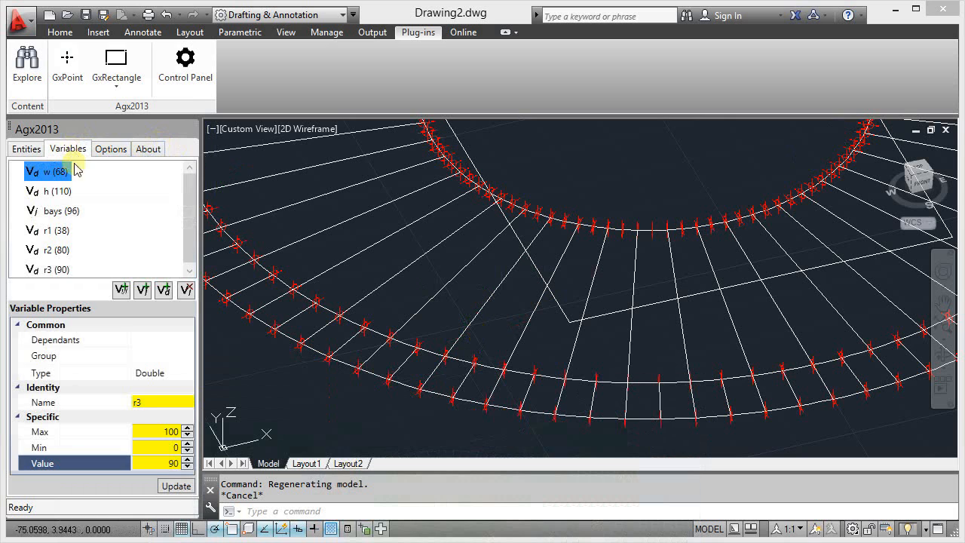
click(142, 289)
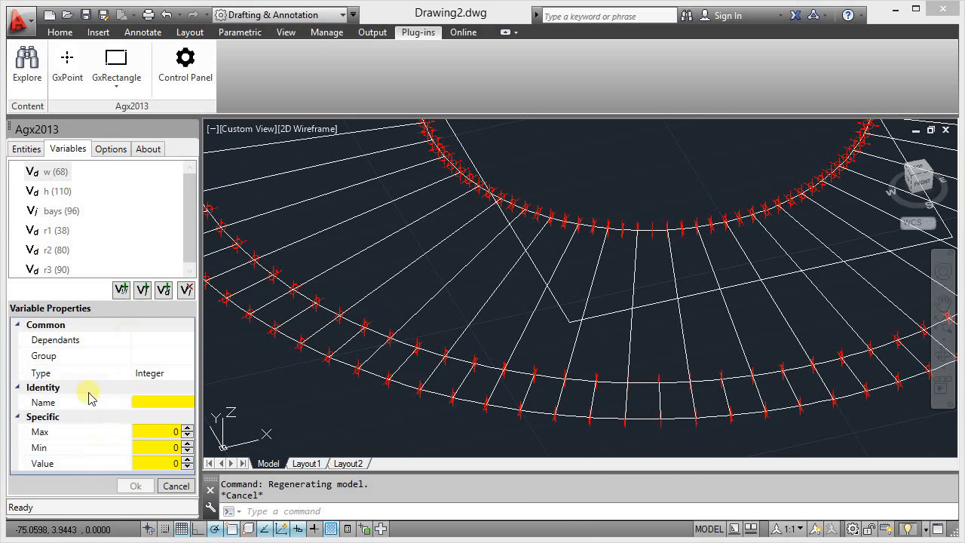
click(144, 400)
text(al)
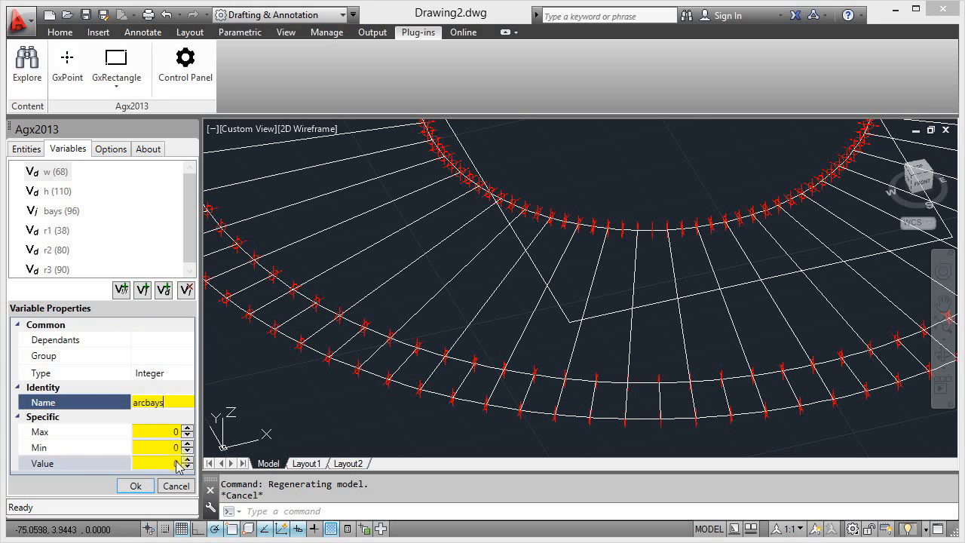
click(165, 429)
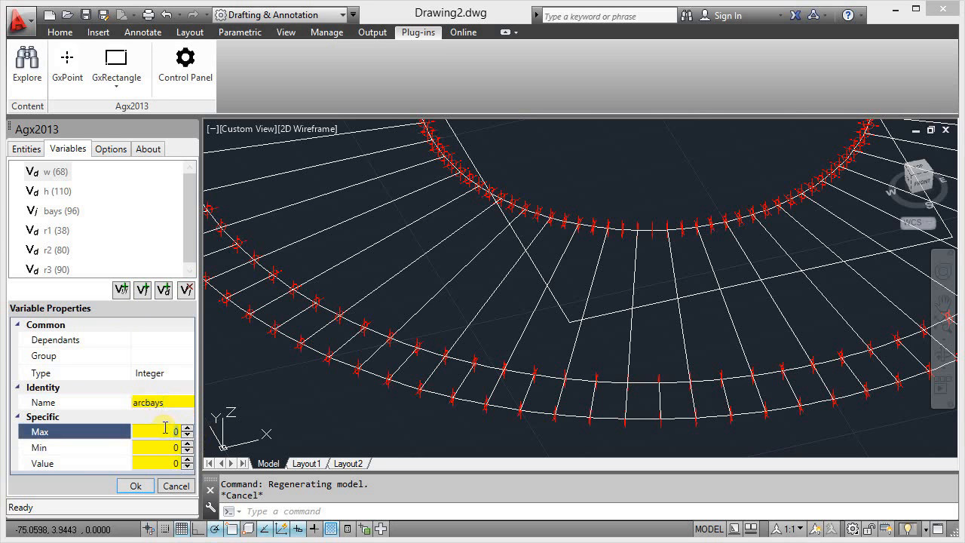
text(8)
click(157, 463)
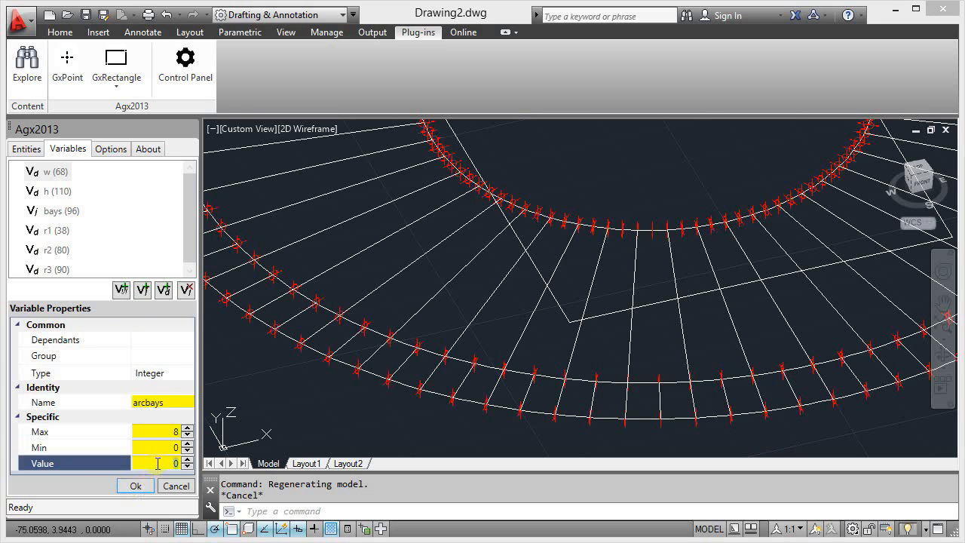
click(135, 486)
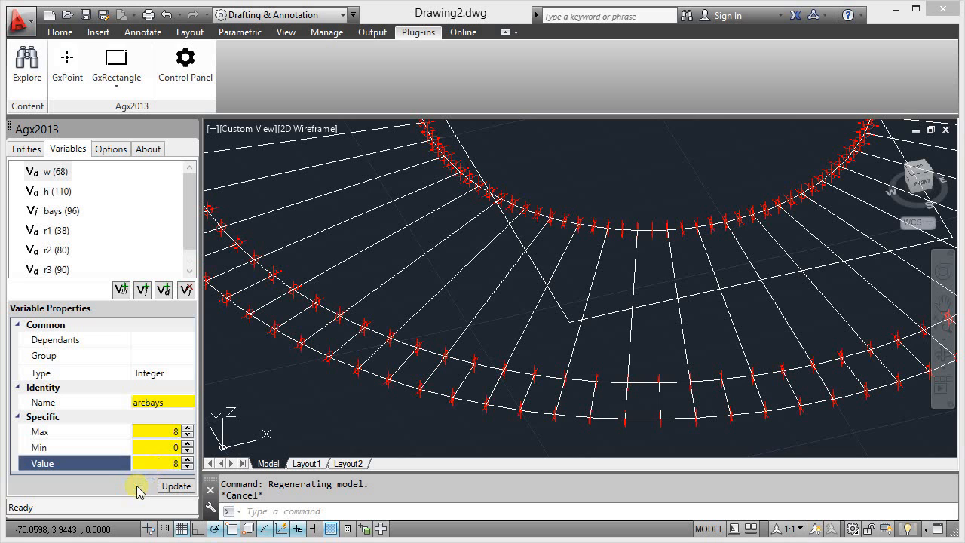
Create GxPoints by bays on the middle-to-inner radial lines, using arcbays bays, excluding start and end, with zero skip-over and hop-over values
click(29, 149)
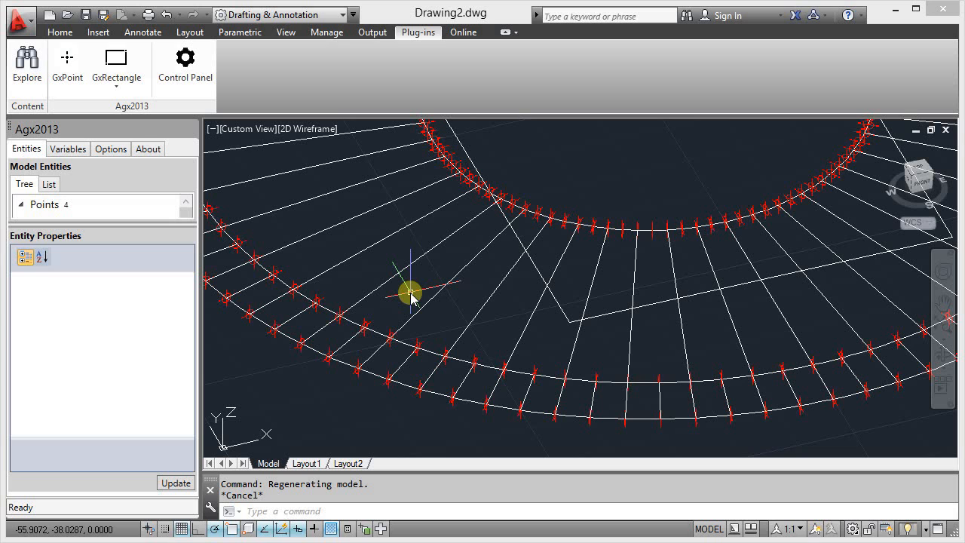
text(gxp)
key(Return)
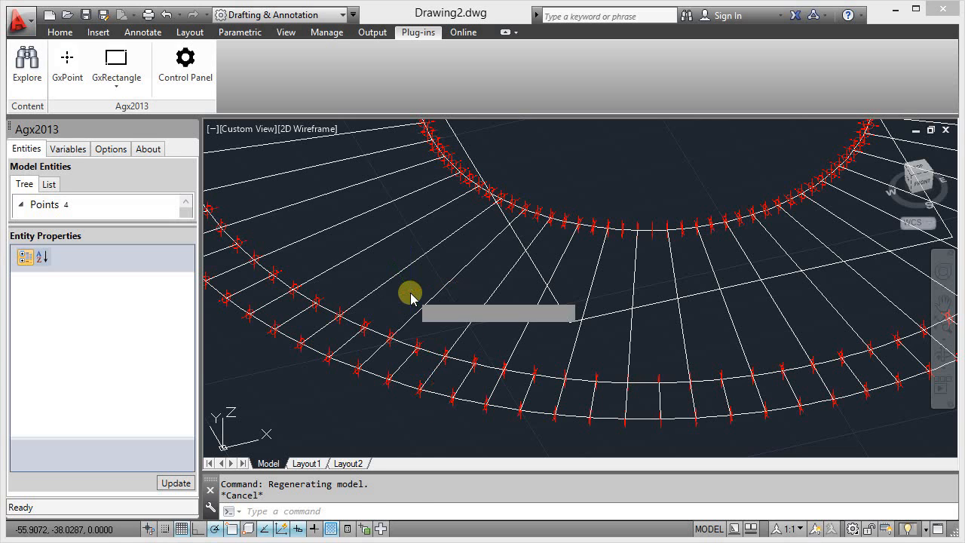
text(4)
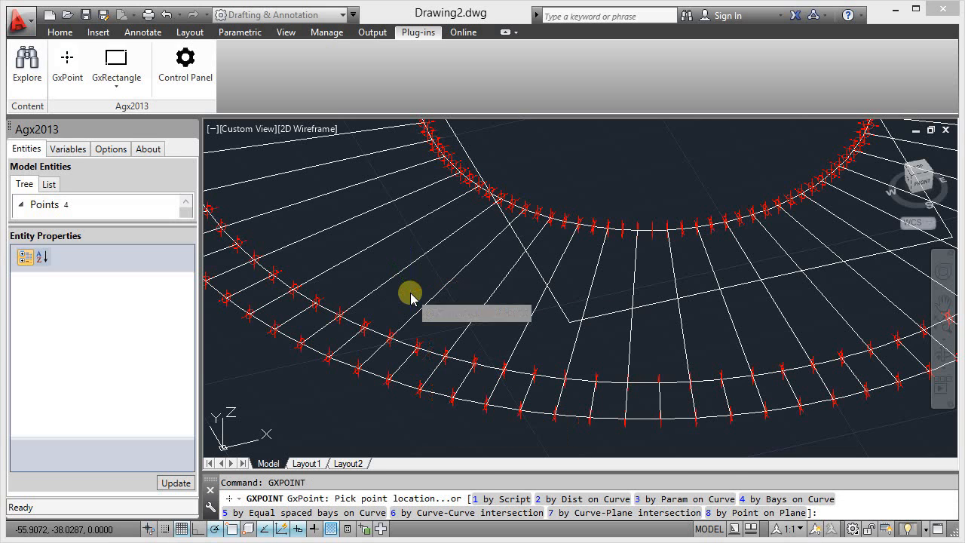
key(Return)
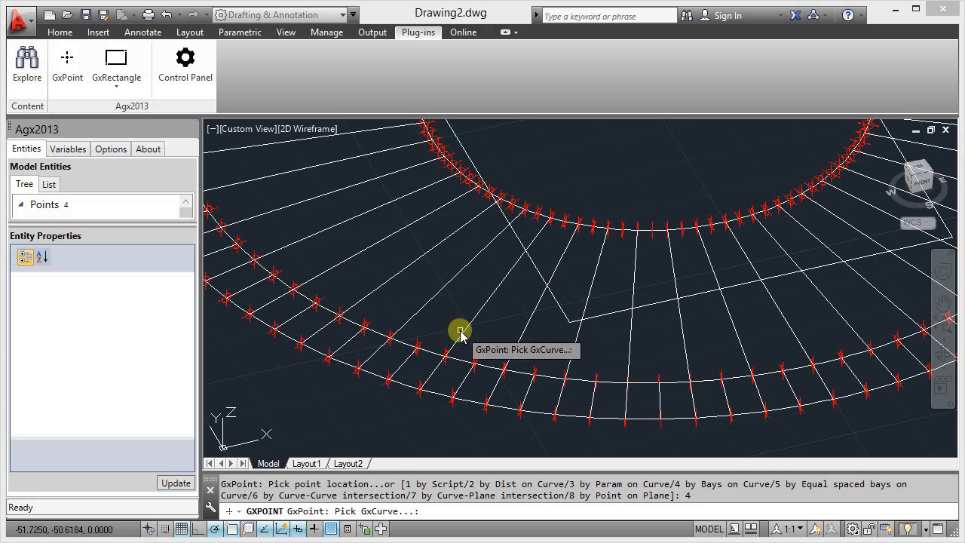
click(417, 310)
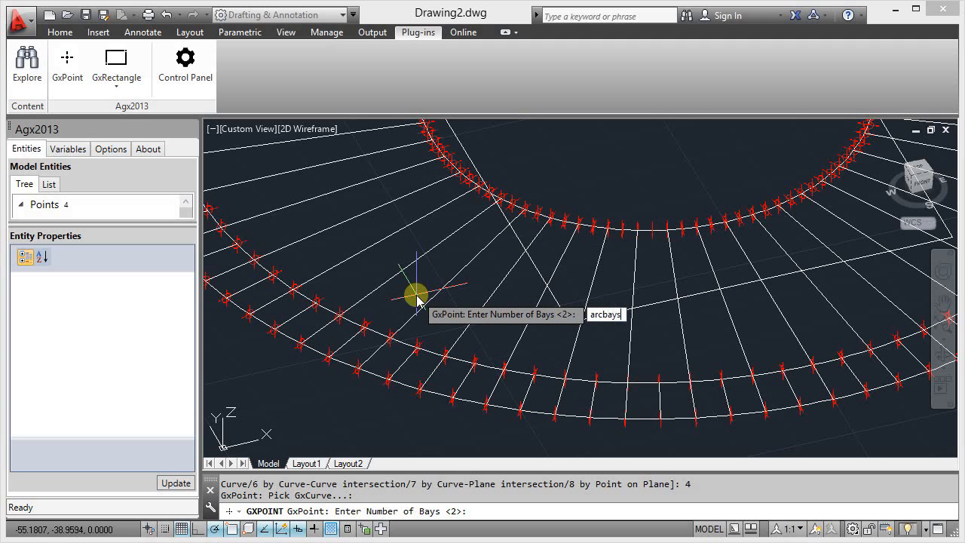
key(Return)
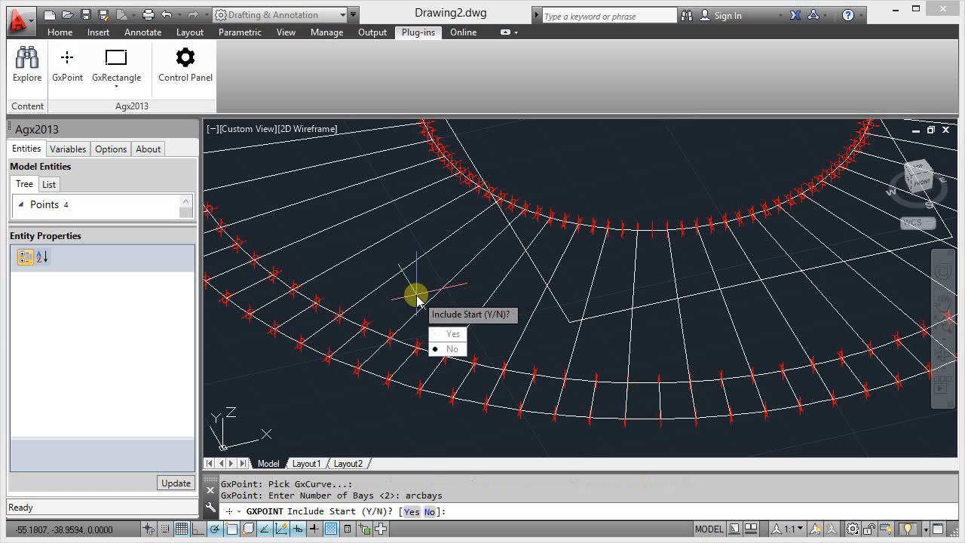
text(N)
key(Return)
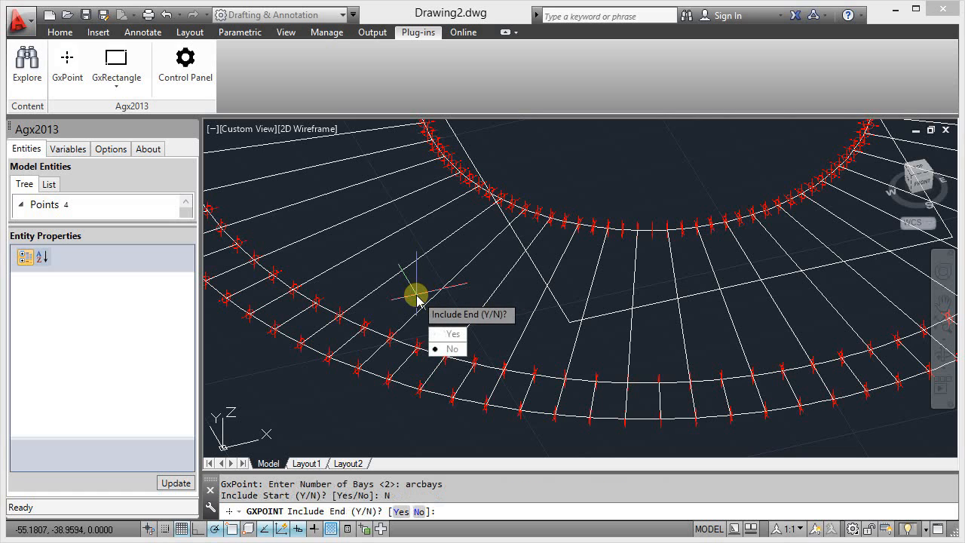
text(N)
key(Return)
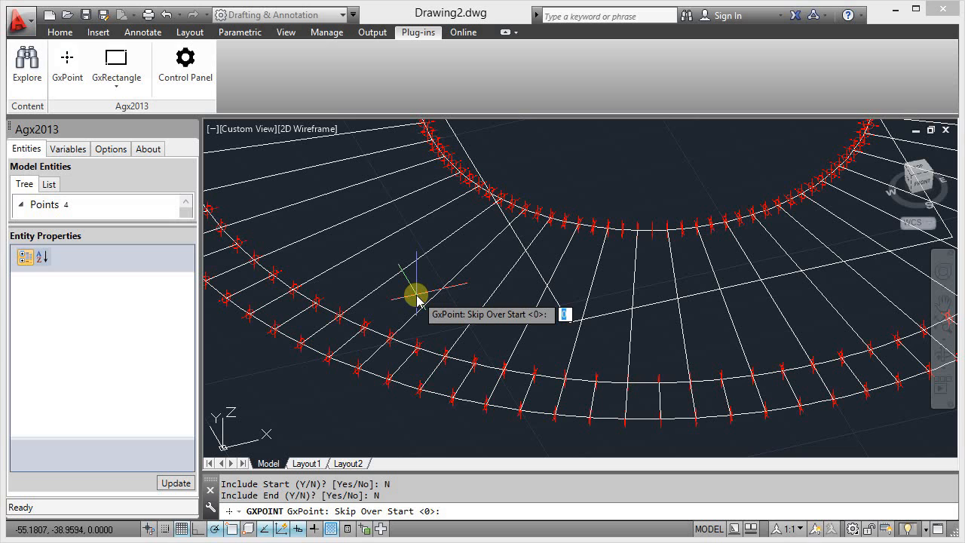
key(Return)
key(Return)
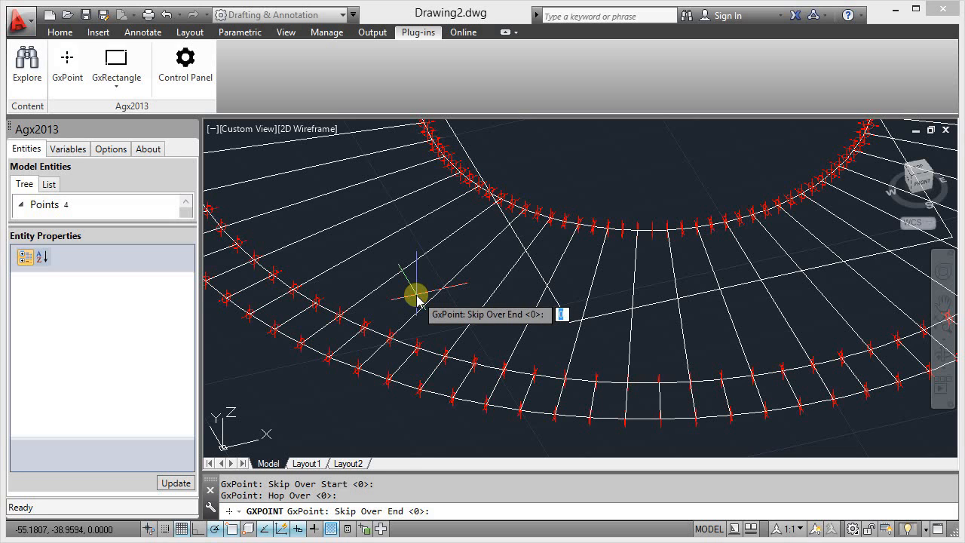
key(Return)
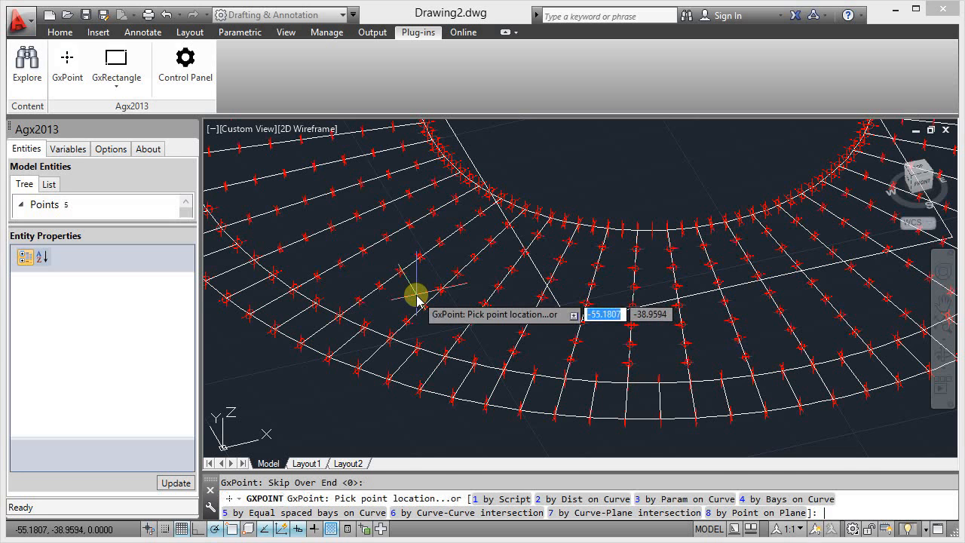
key(Escape)
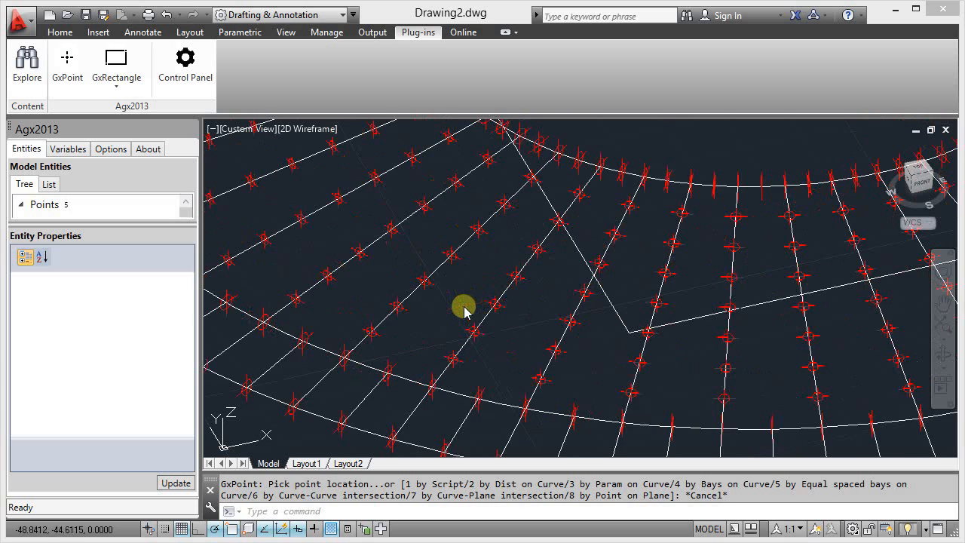
Create GxArcs by Matrix-Point Start-End Height from the points along the middle-to-inner radial lines, with start height 3 and end height 1
scroll(463, 308, up, 3)
scroll(463, 308, down, 3)
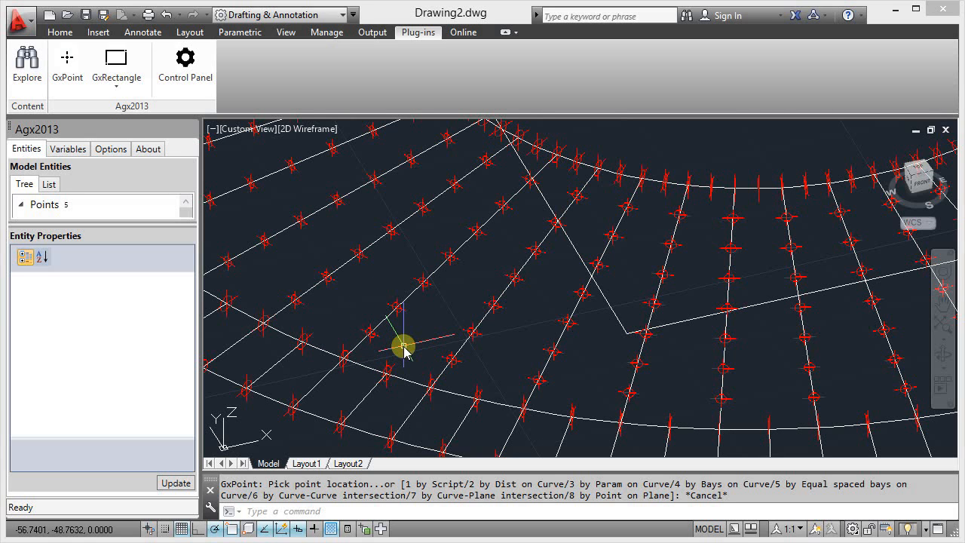
scroll(520, 370, down, 2)
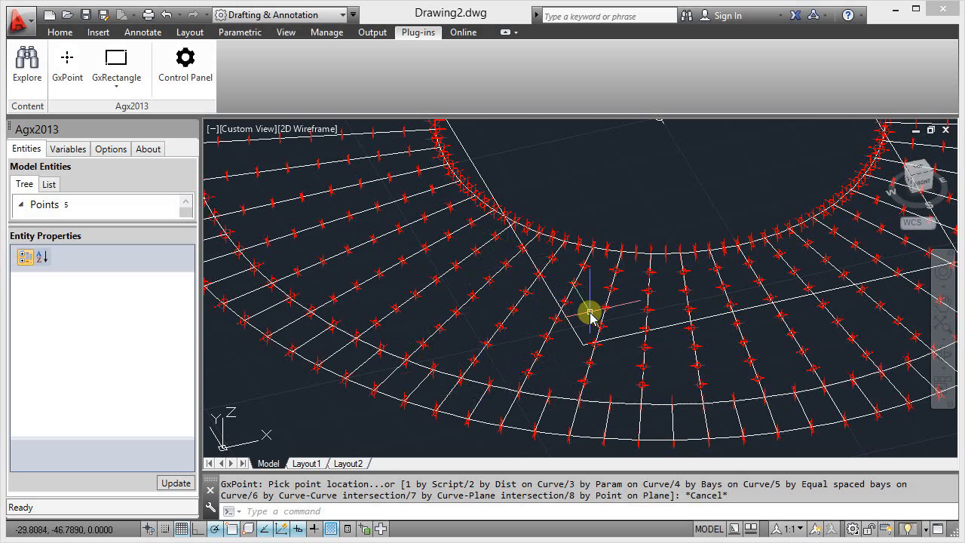
scroll(494, 377, up, 2)
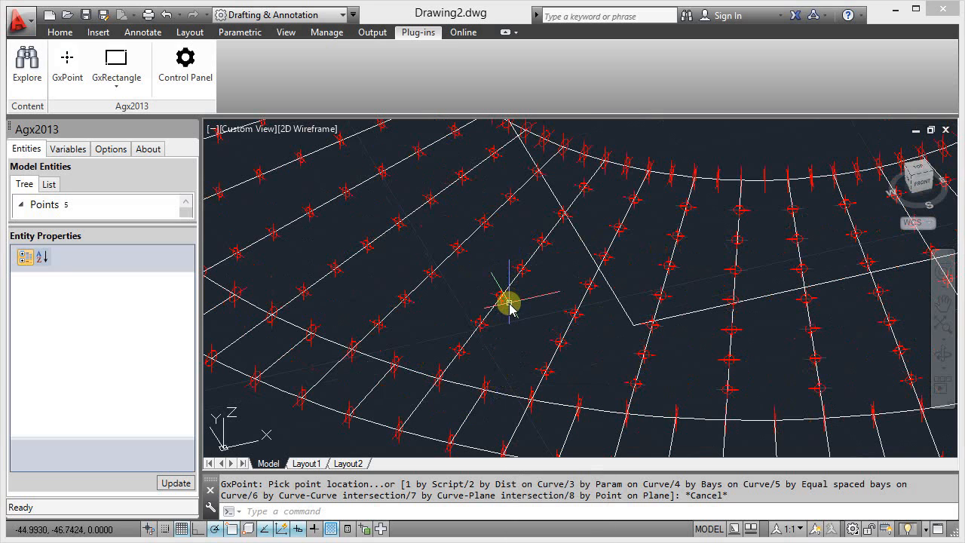
mouse_move(508, 300)
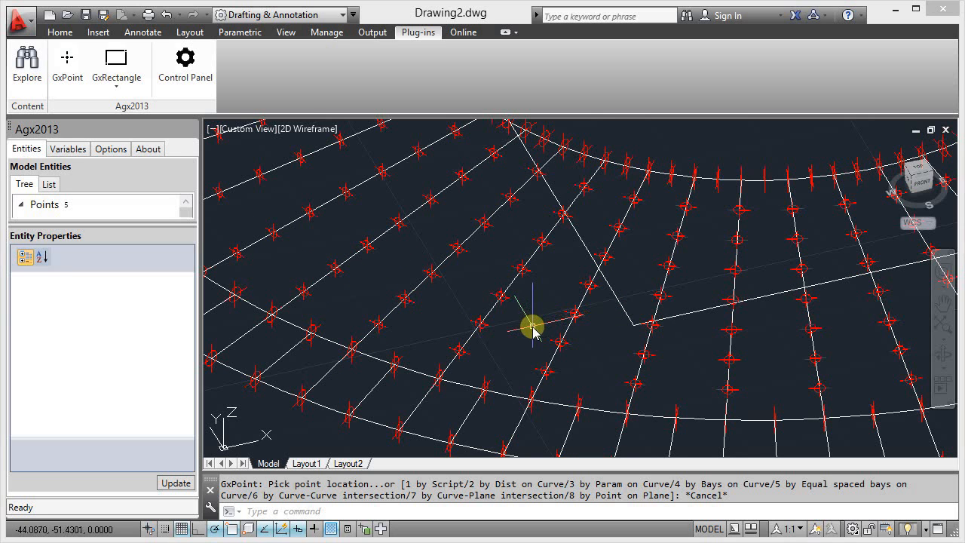
text(gxa)
key(Return)
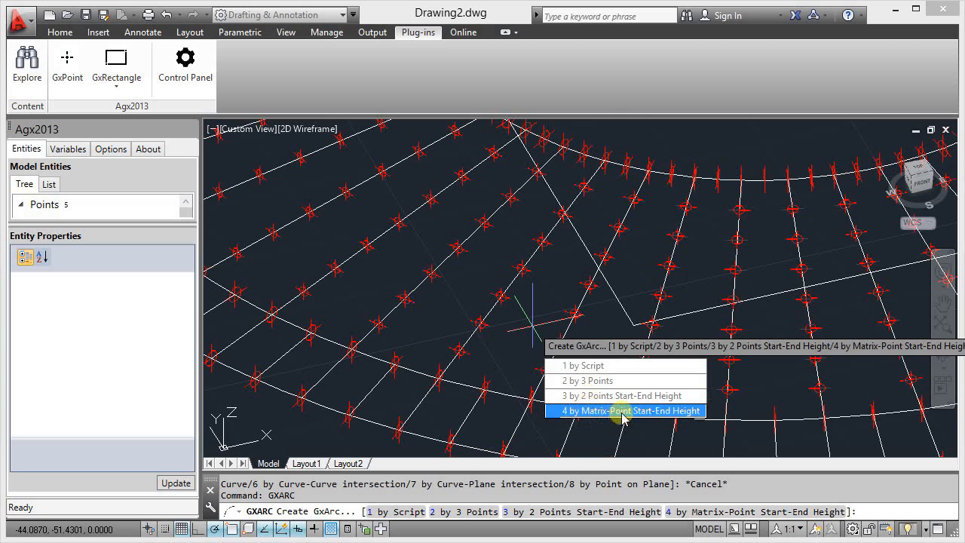
click(662, 415)
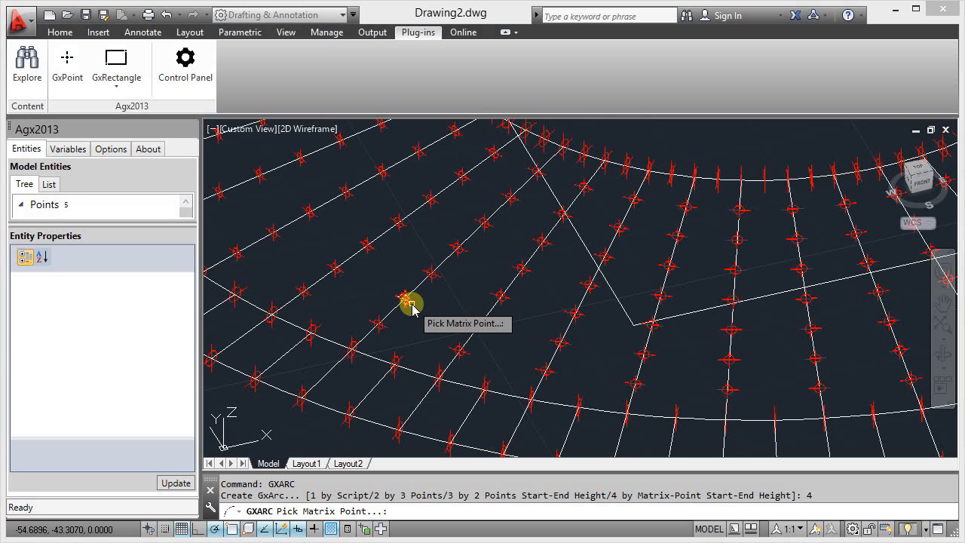
click(412, 310)
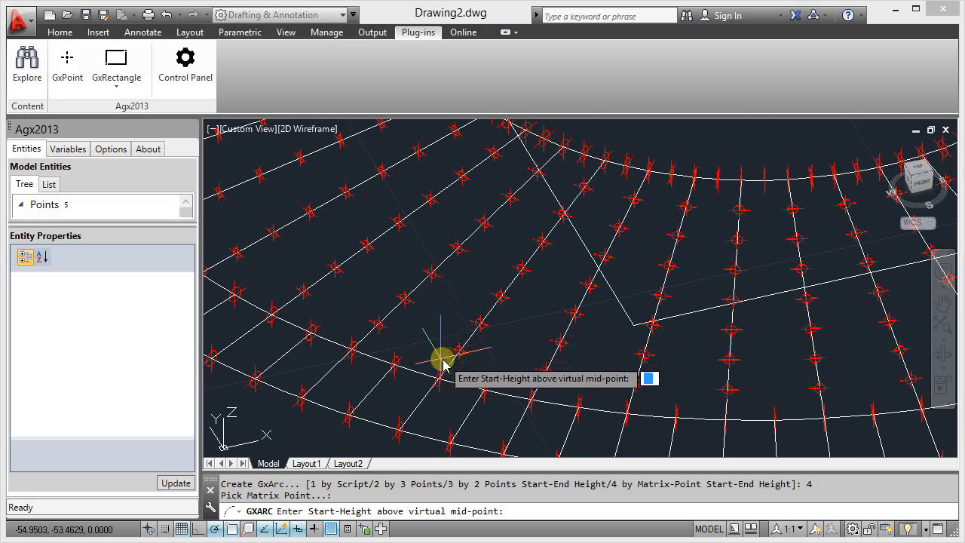
scroll(402, 340, up, 2)
scroll(402, 340, up, 1)
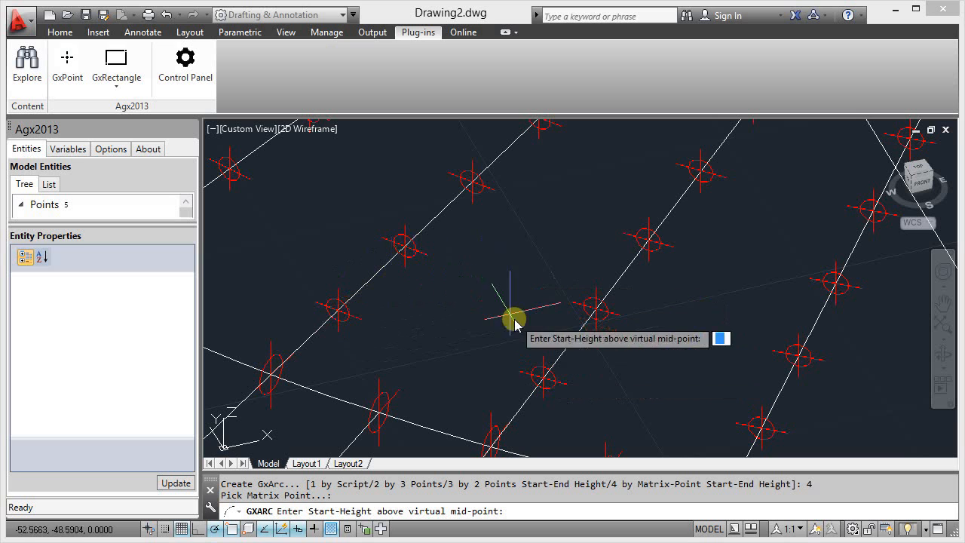
scroll(427, 324, down, 5)
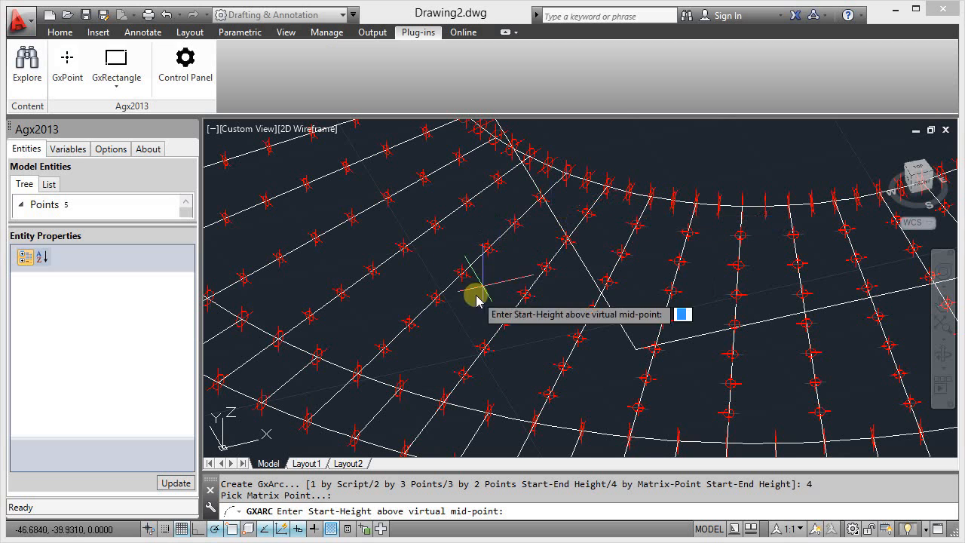
scroll(423, 324, up, 2)
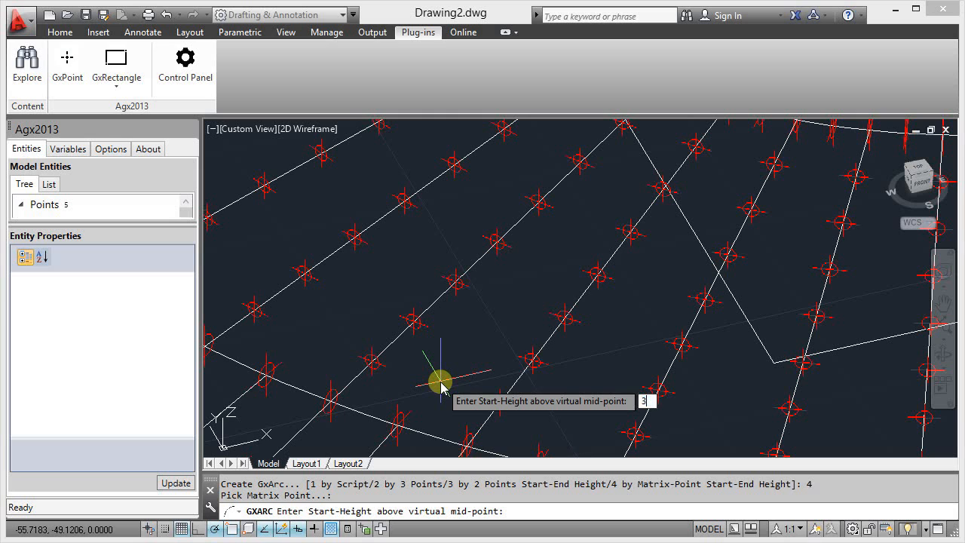
key(Return)
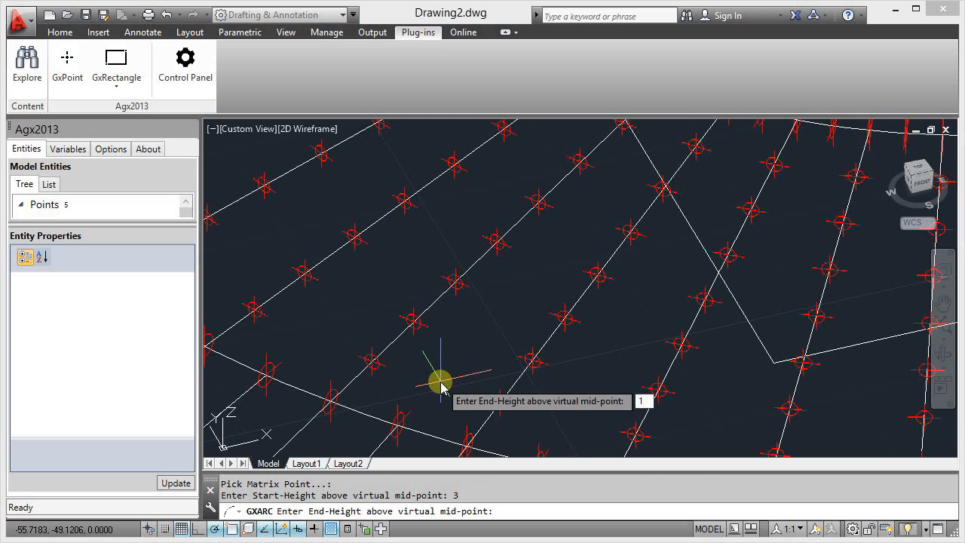
key(Return)
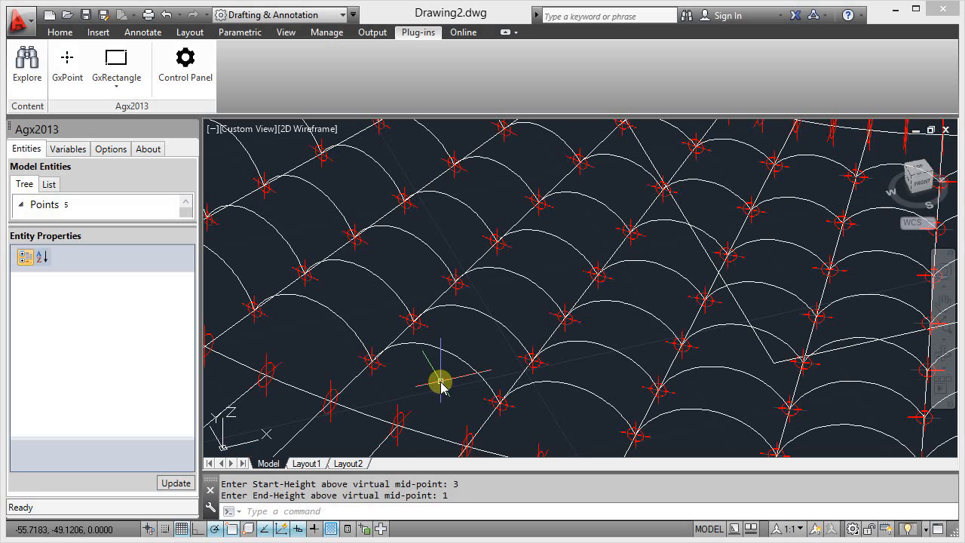
Examine how the arcs change in height along the radial lines from the middle circle to the inner circle
scroll(388, 405, down, 2)
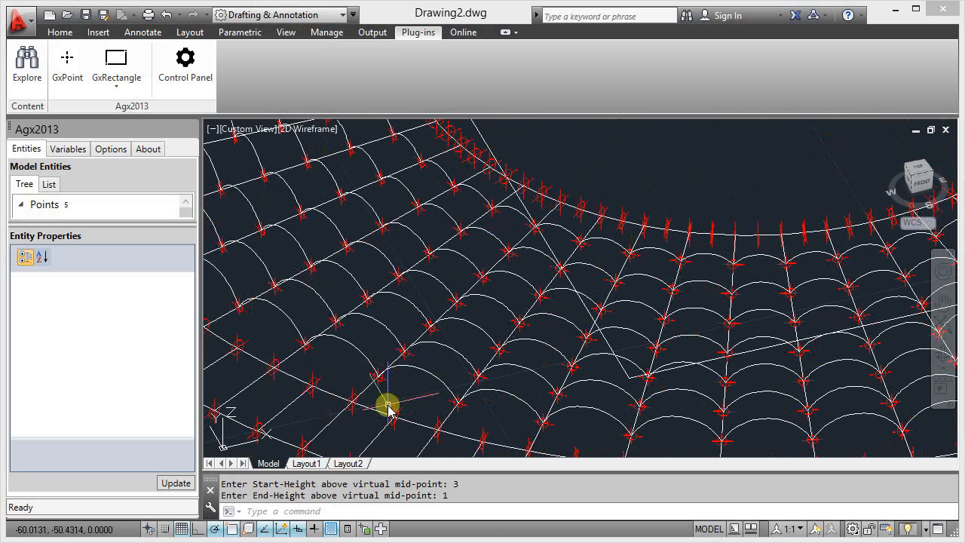
scroll(390, 366, down, 3)
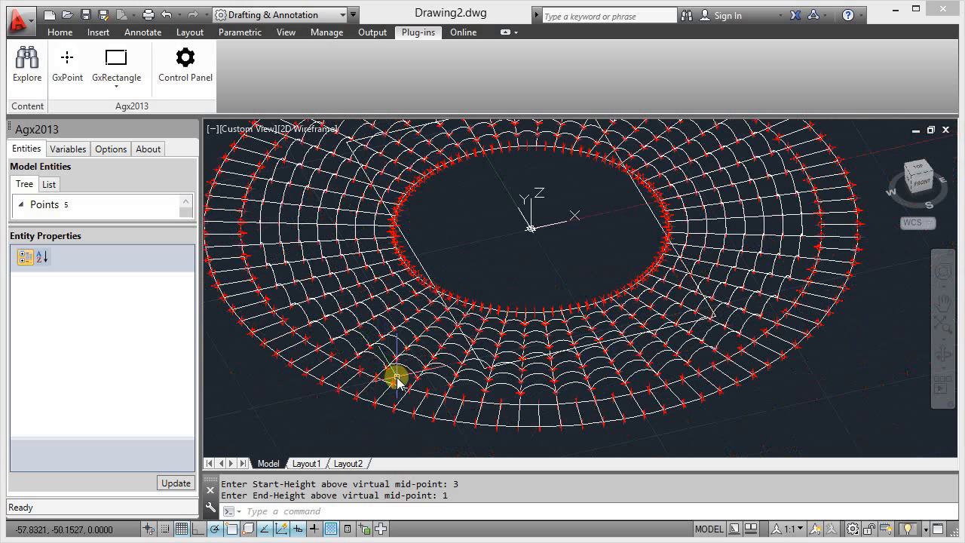
scroll(397, 379, up, 6)
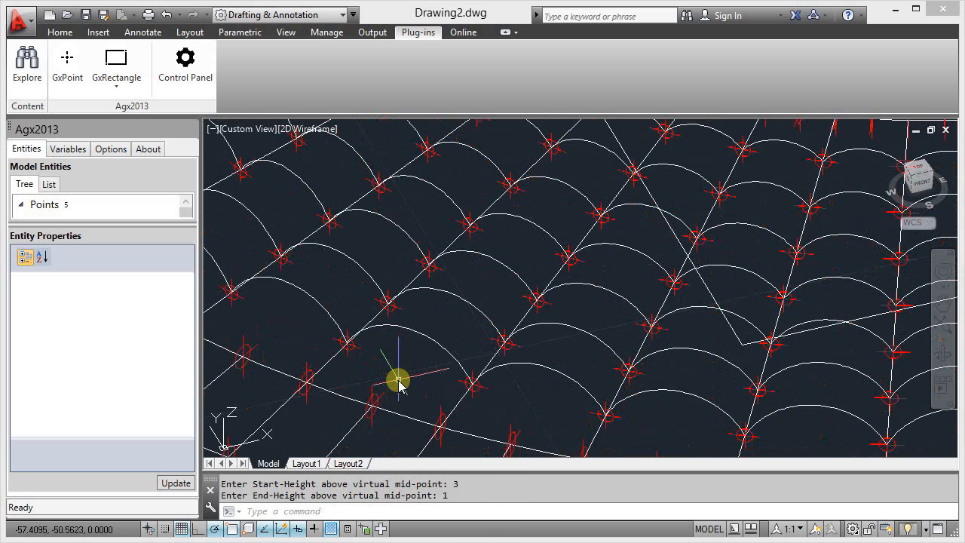
scroll(445, 376, up, 5)
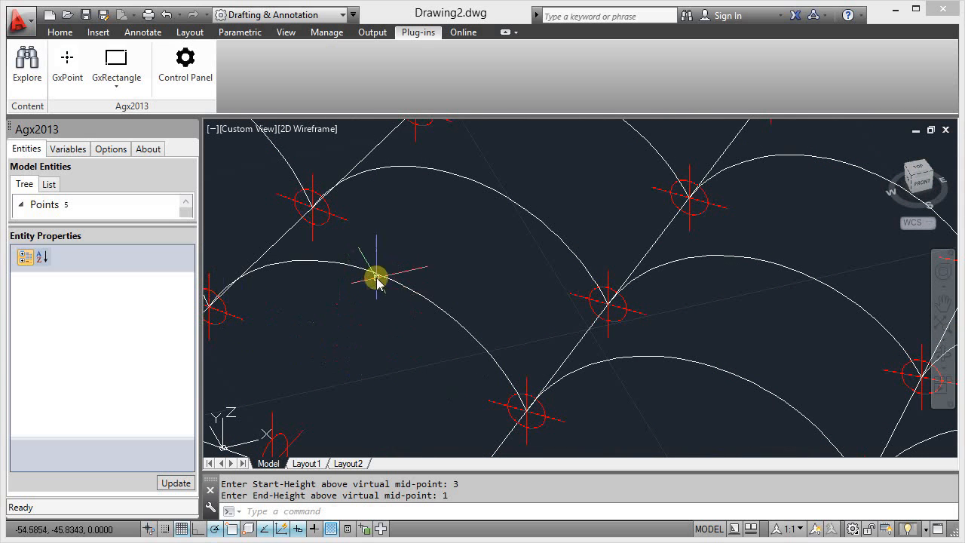
scroll(351, 362, down, 2)
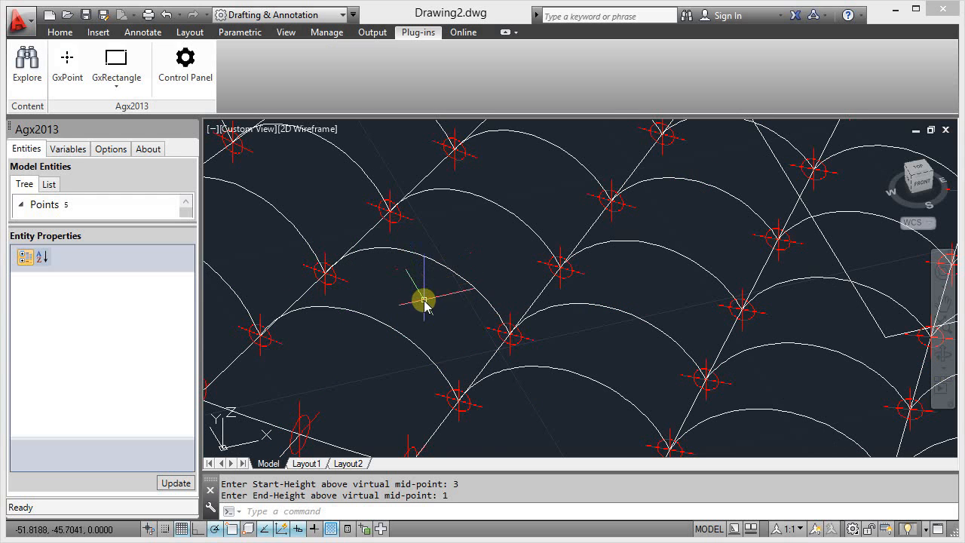
scroll(433, 317, down, 3)
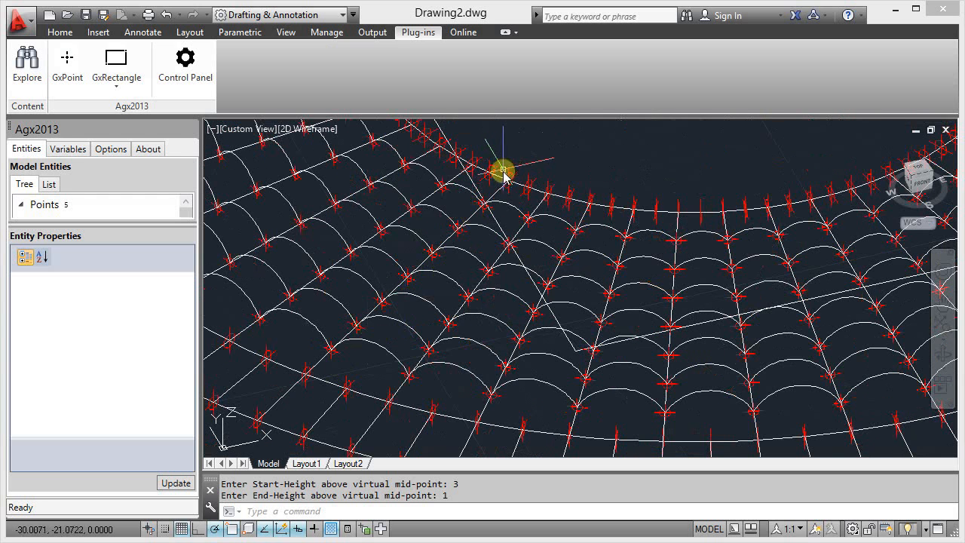
scroll(503, 172, up, 3)
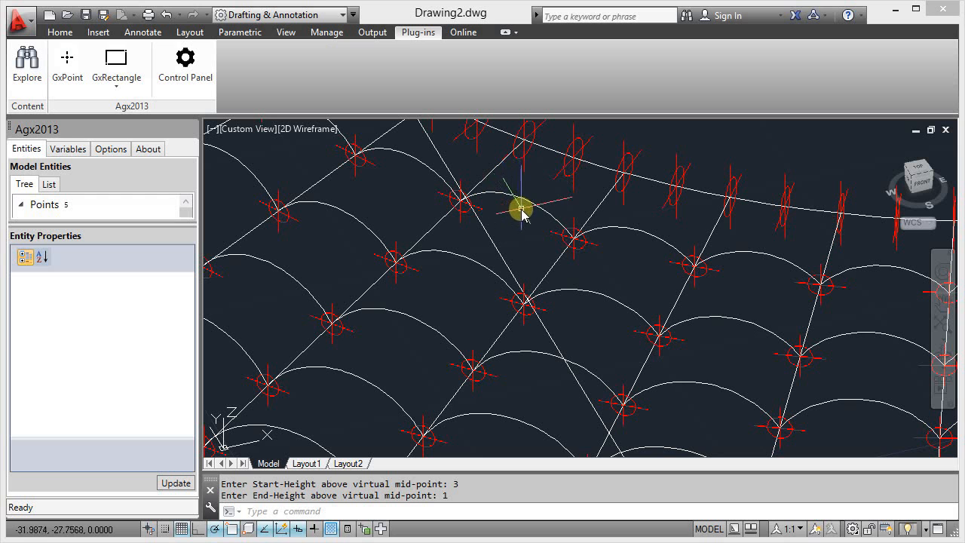
scroll(619, 273, down, 2)
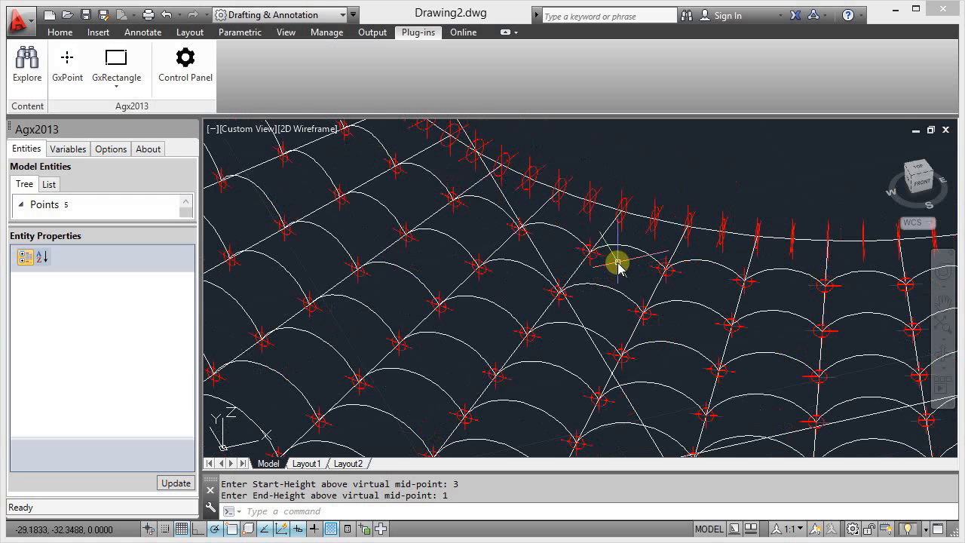
scroll(618, 264, down, 1)
scroll(448, 426, up, 4)
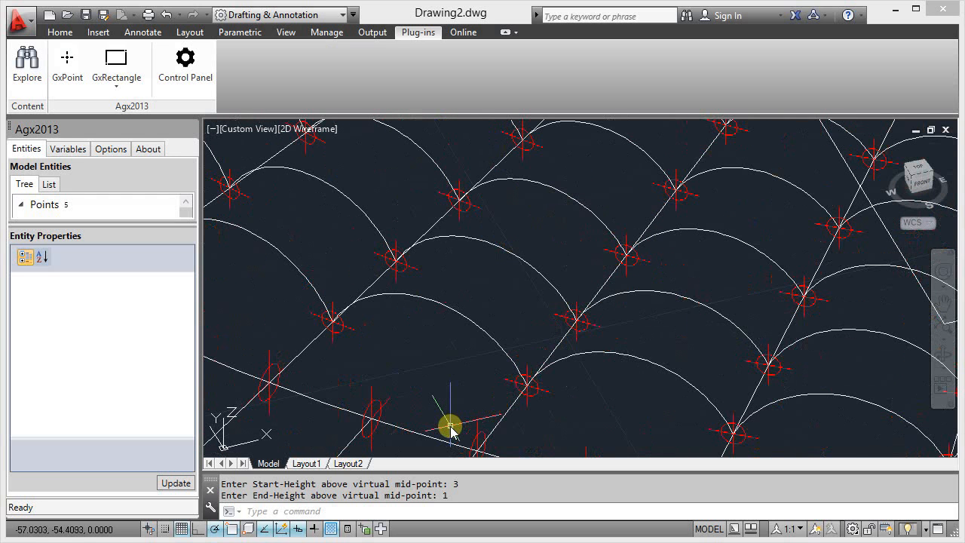
Select the arcs and review their entry in the model entity tree and their start and end height properties
scroll(451, 428, down, 2)
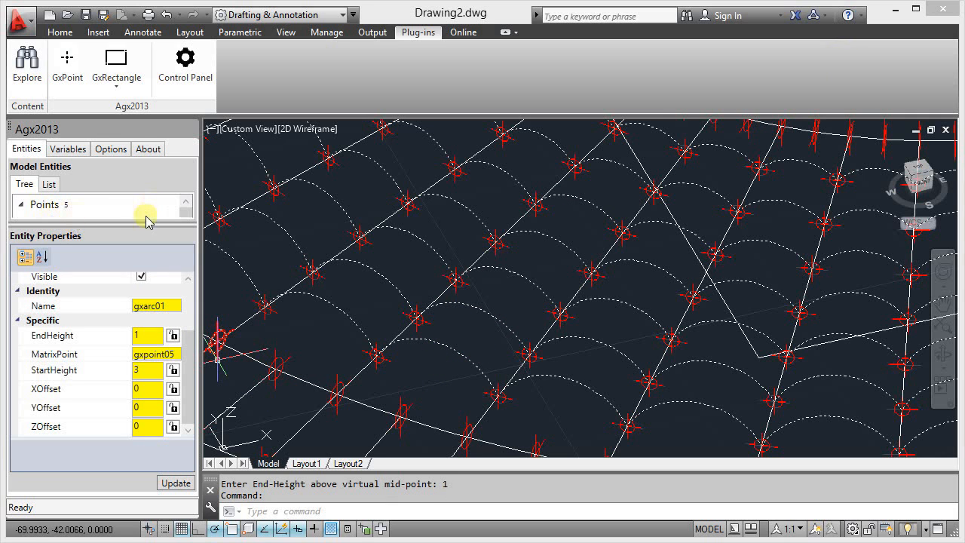
drag(129, 224, 125, 343)
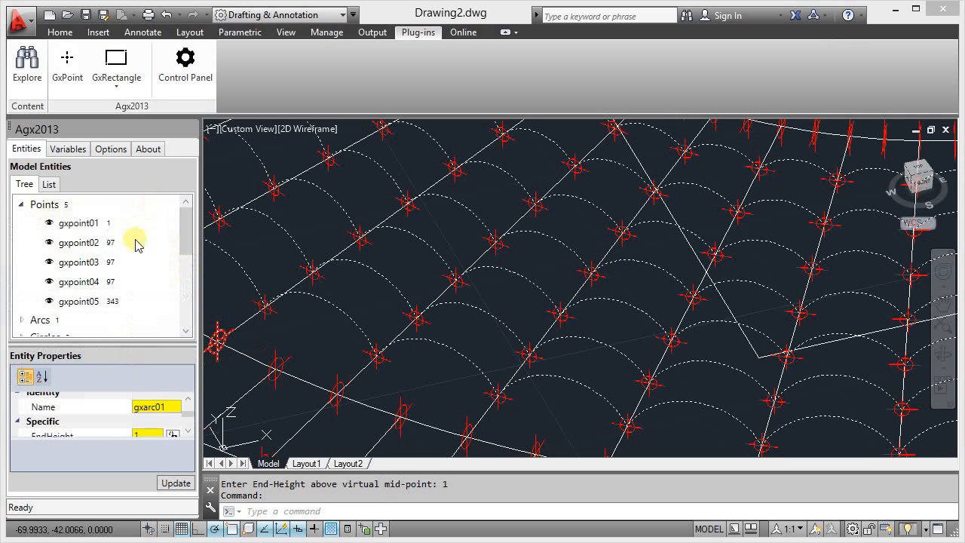
click(21, 205)
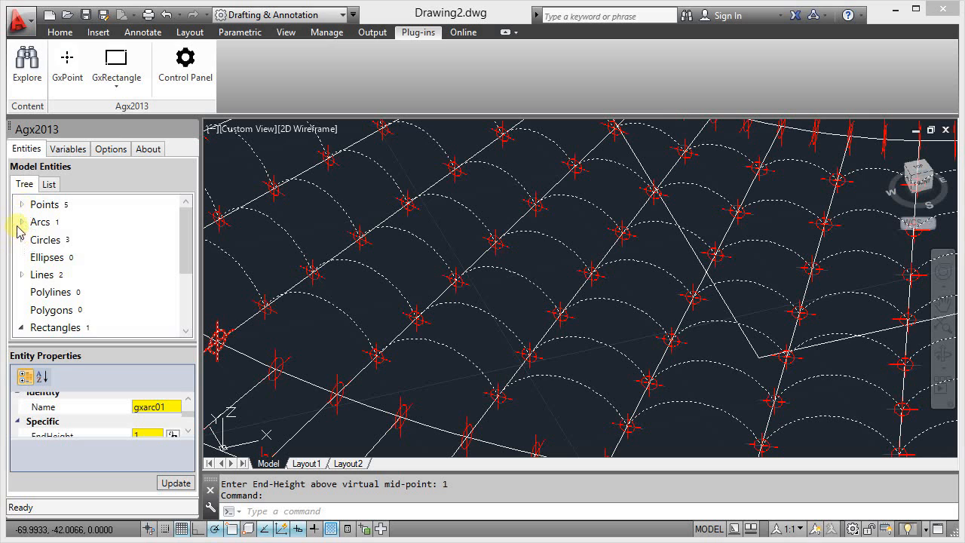
click(20, 222)
click(83, 241)
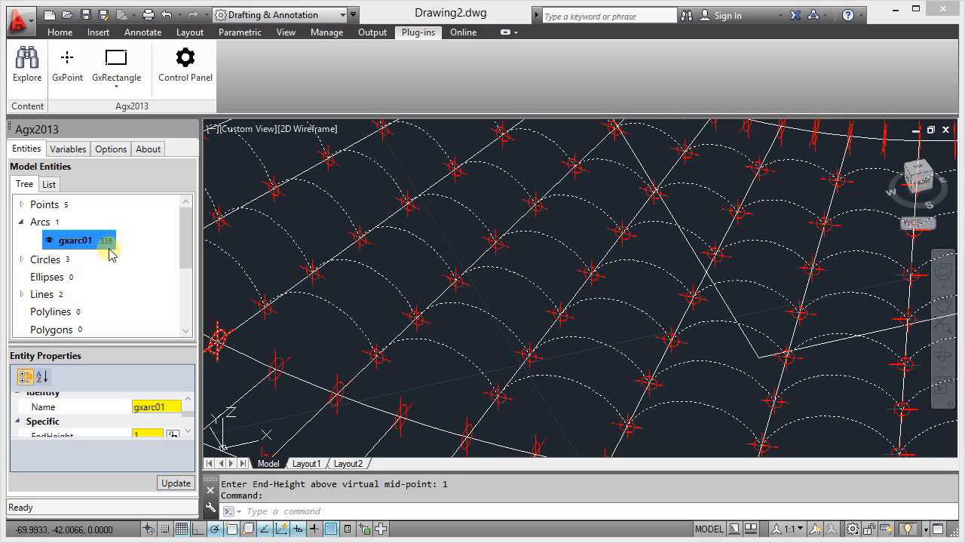
drag(184, 253, 166, 286)
drag(113, 342, 108, 200)
drag(131, 407, 103, 407)
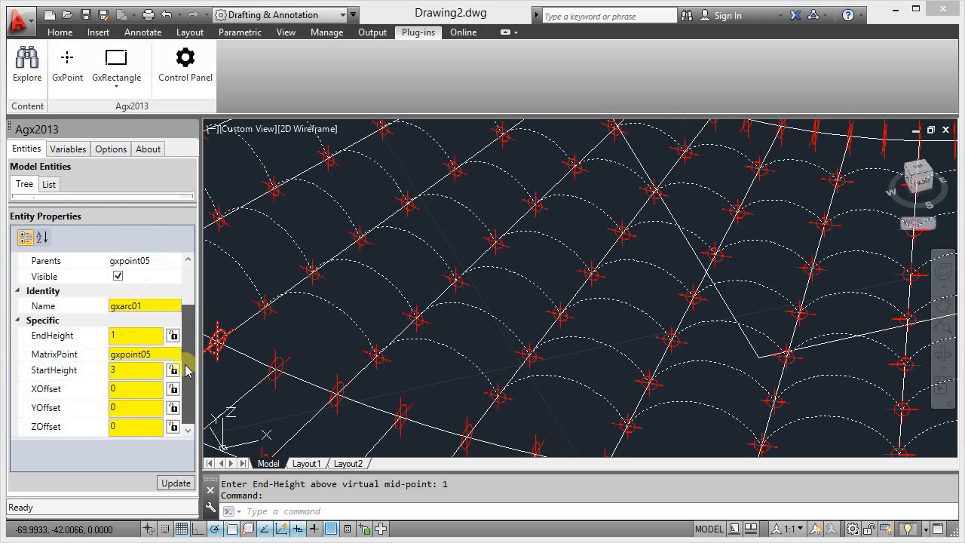
Set the arcs' StartHeight to 5 and update the model
click(90, 371)
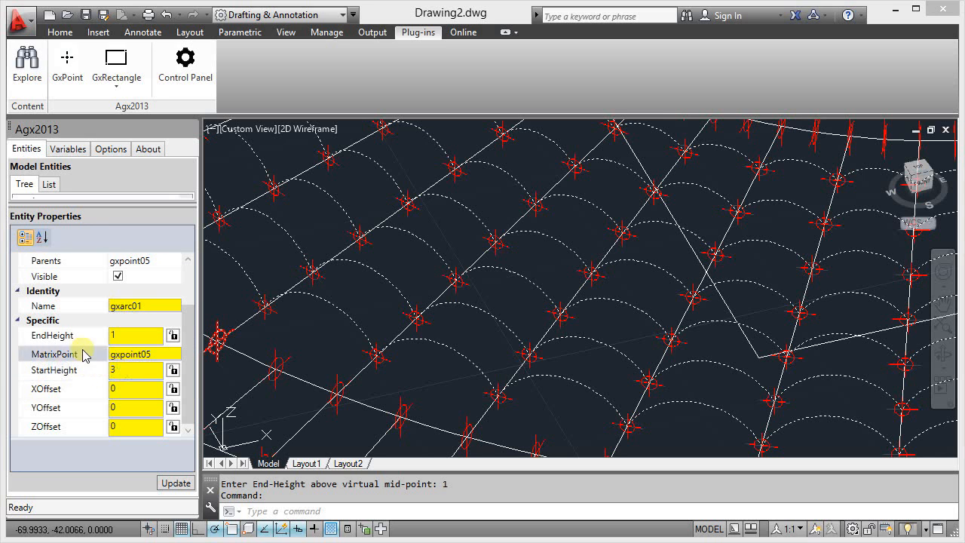
click(123, 370)
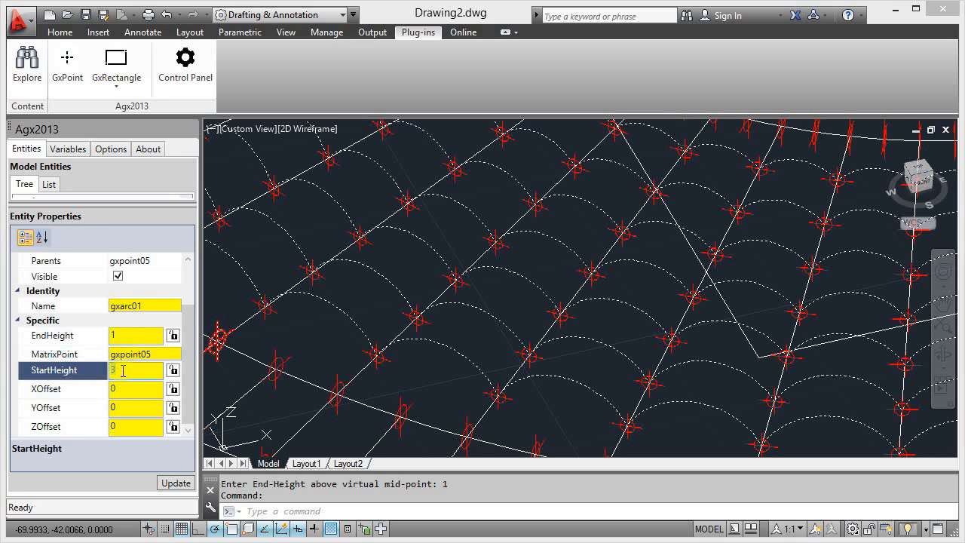
click(172, 483)
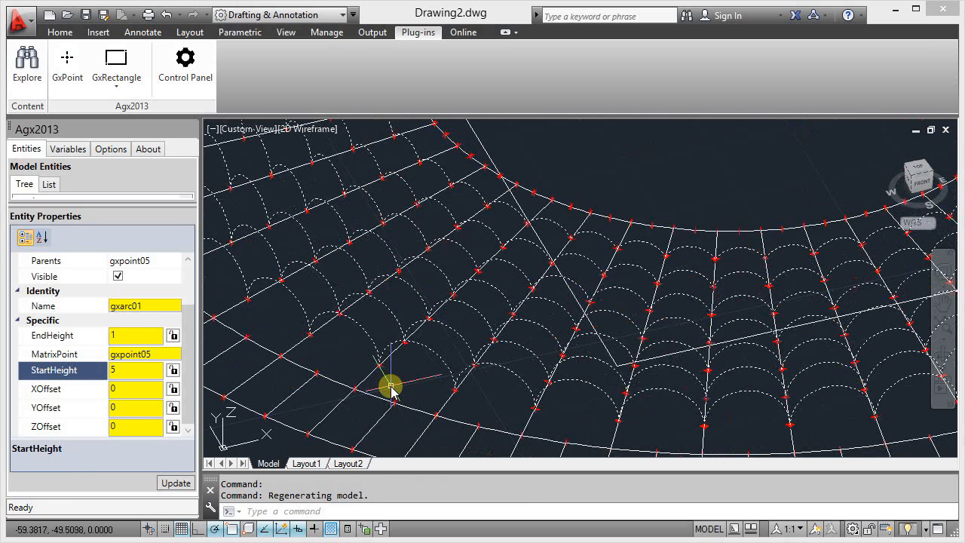
Set the arcs' StartHeight back to 3, update the model and clear the arc selection
double_click(134, 370)
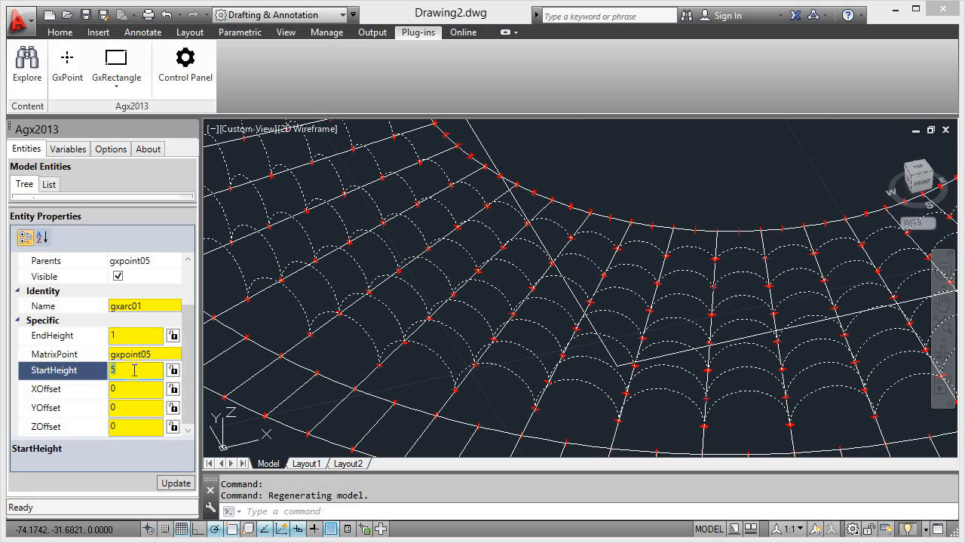
click(178, 486)
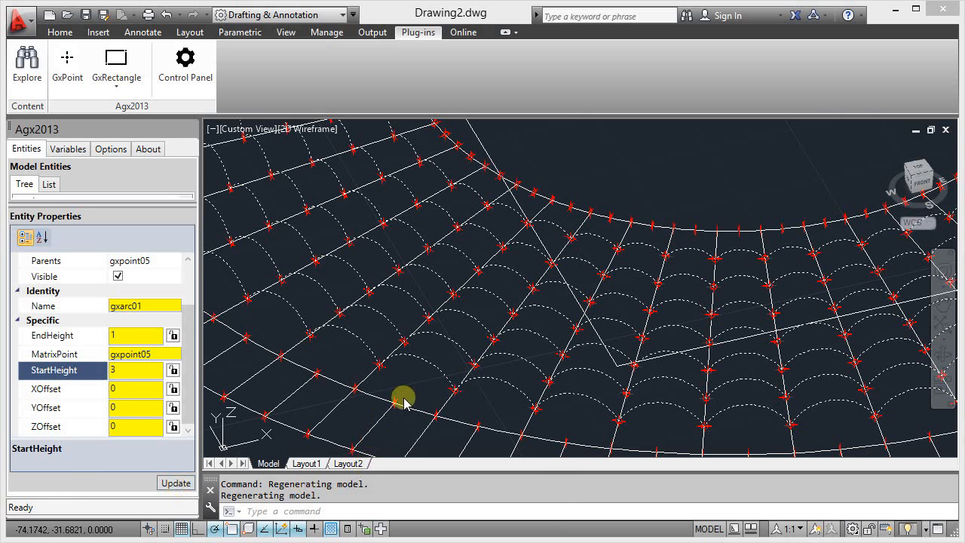
scroll(439, 331, down, 2)
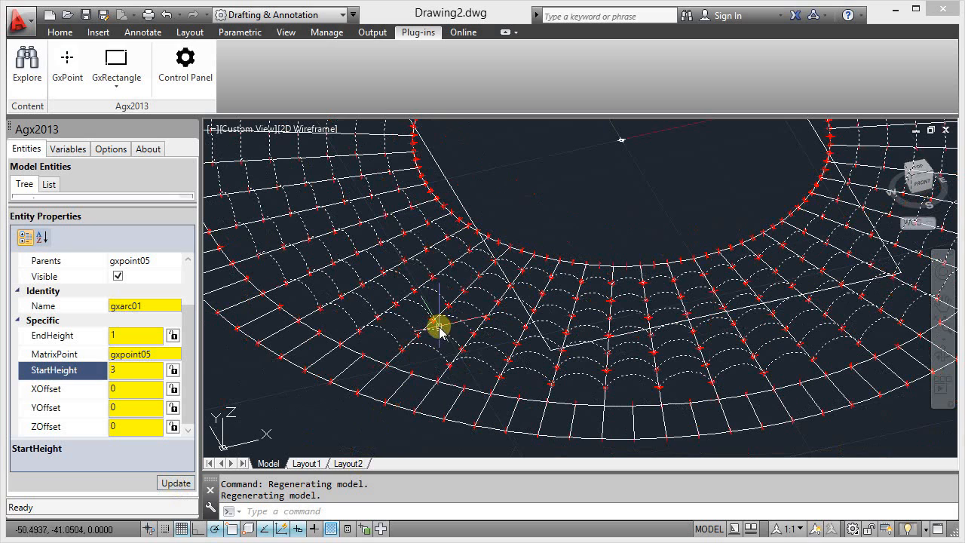
key(Escape)
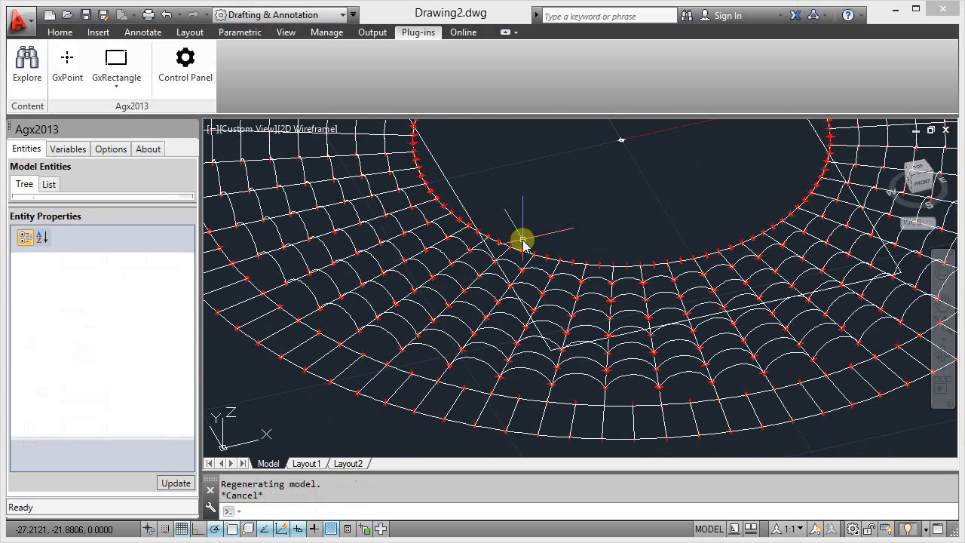
scroll(502, 286, down, 2)
scroll(457, 328, up, 5)
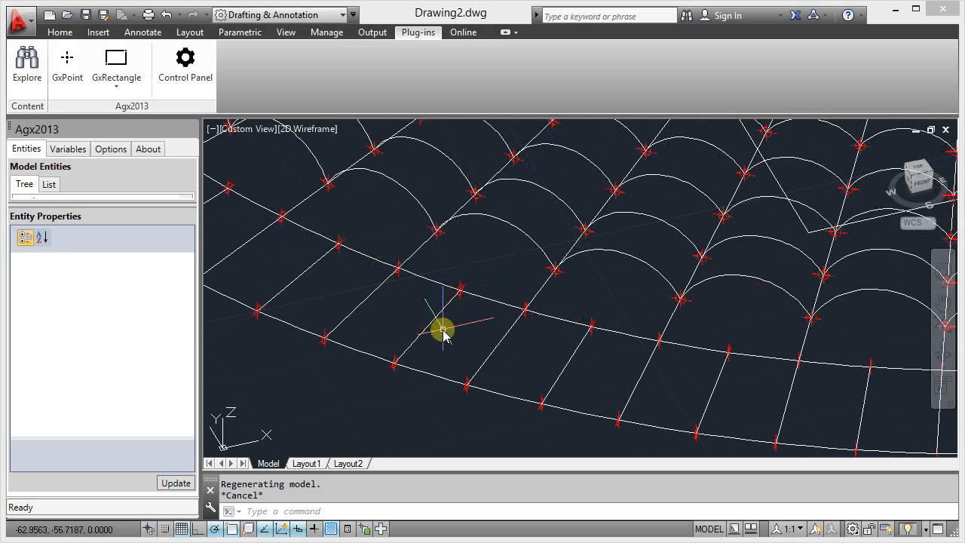
scroll(581, 420, up, 2)
scroll(663, 461, down, 2)
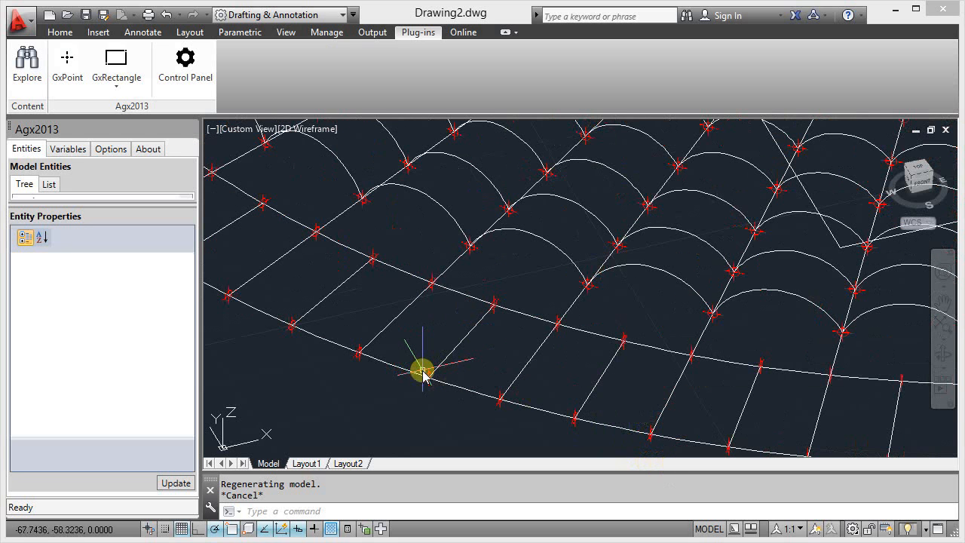
scroll(424, 375, up, 2)
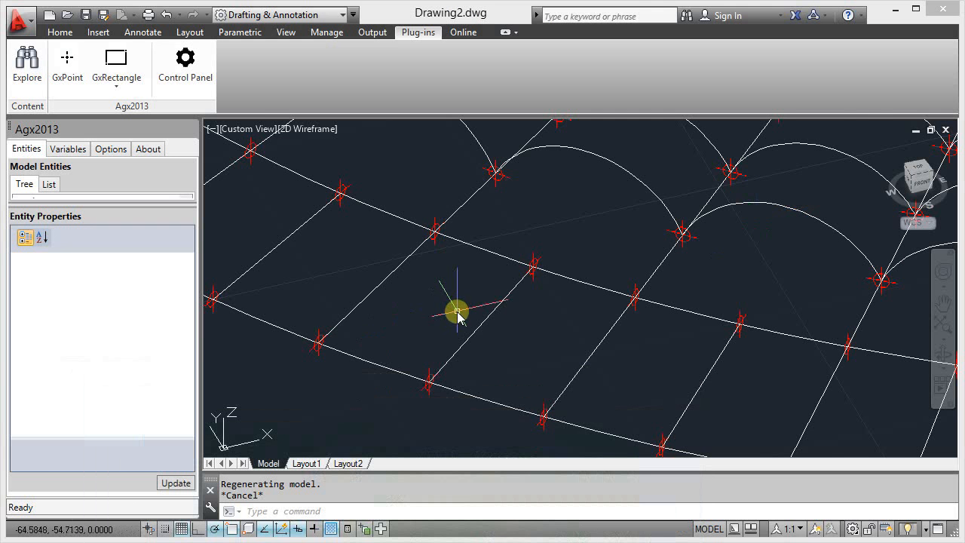
scroll(457, 315, up, 2)
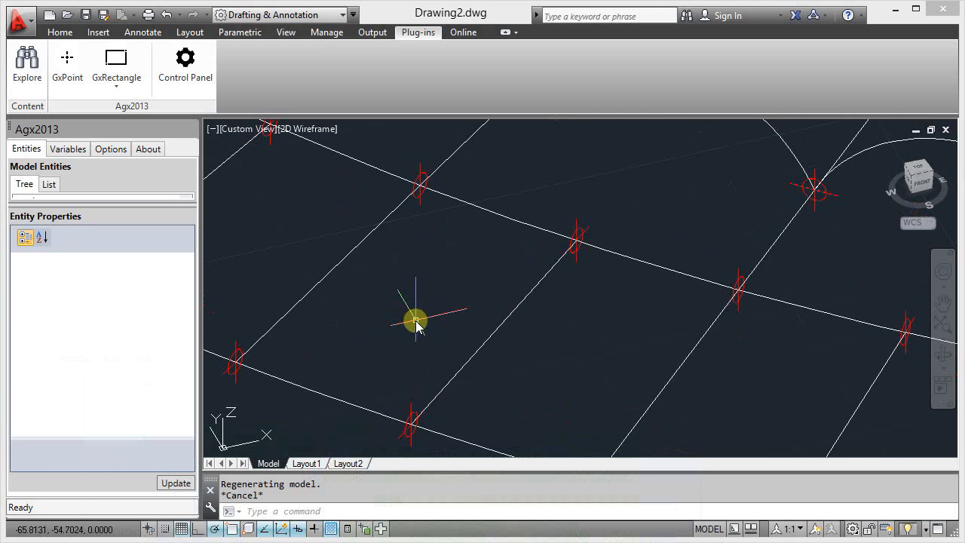
scroll(416, 323, down, 2)
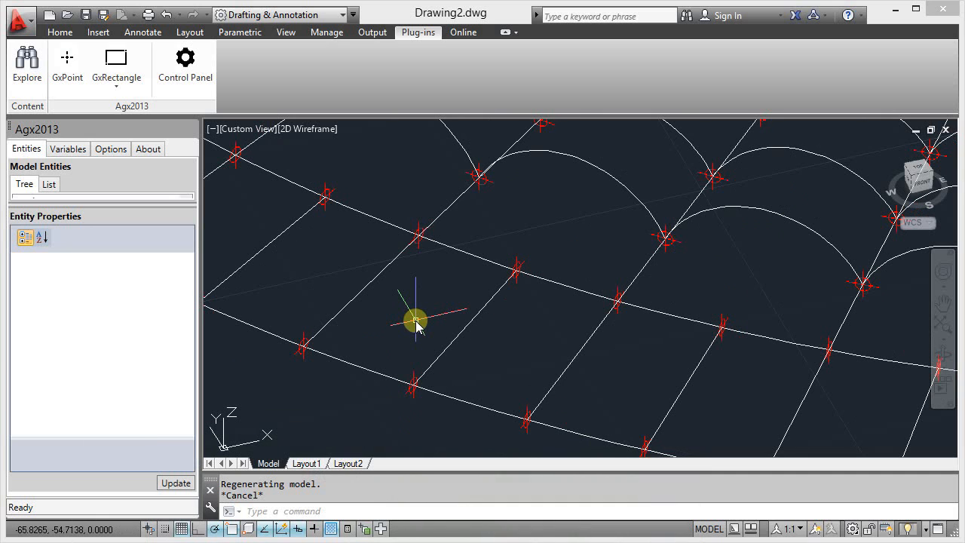
text(gxr)
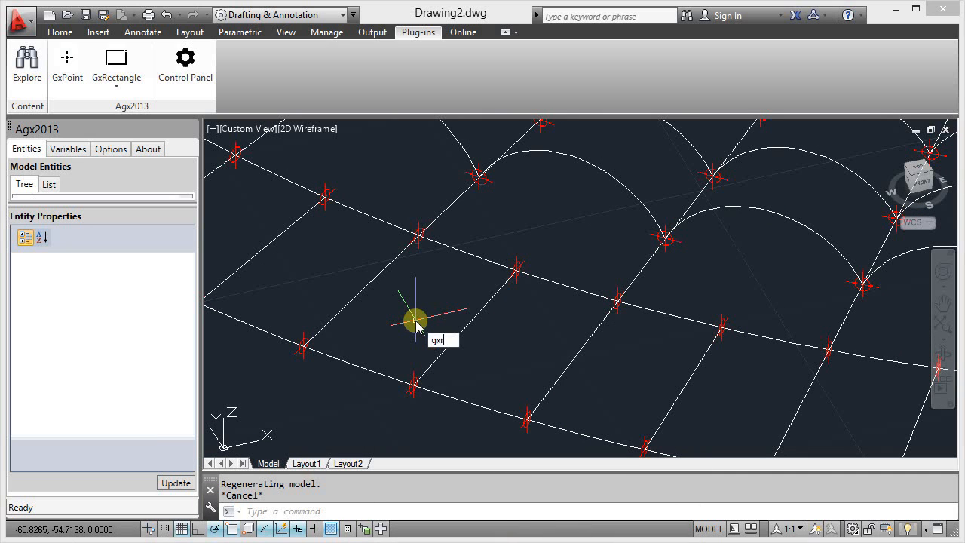
key(Return)
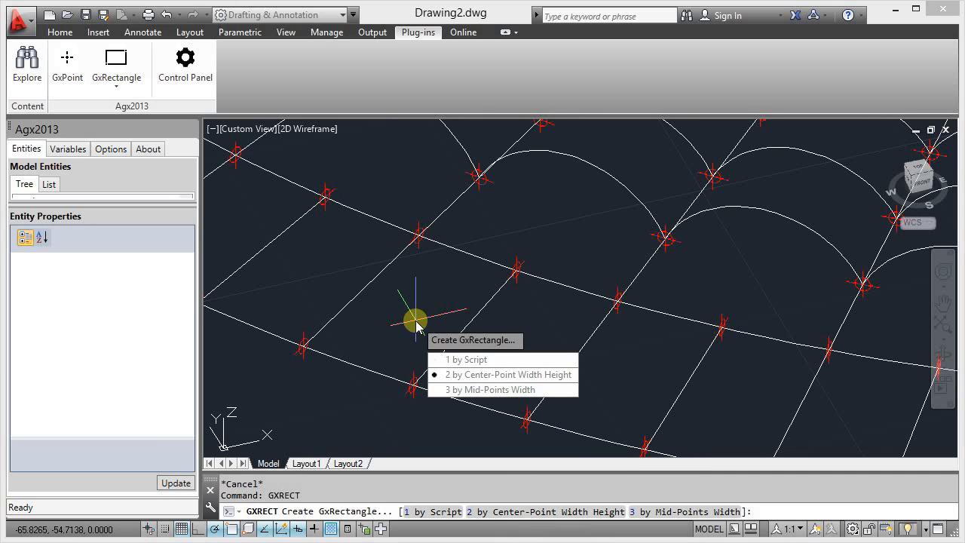
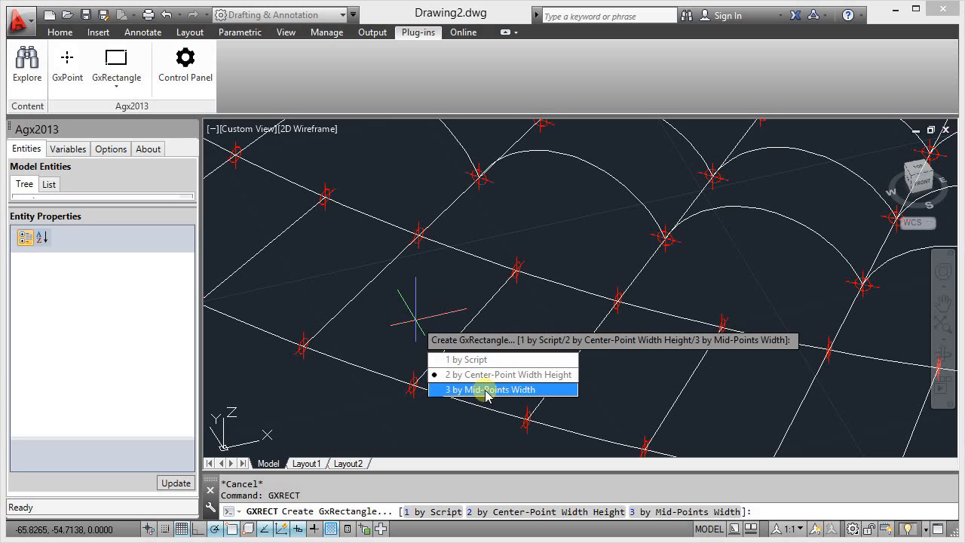
key(Escape)
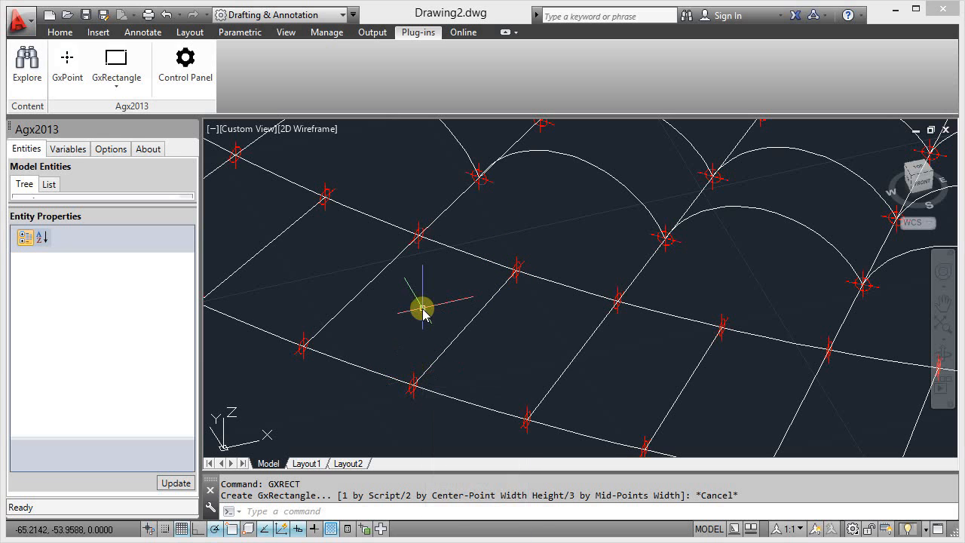
Create GxPoints by Param on Curve at parameter .1 on the short radial lines between the outer and middle circles
text(GXARC)
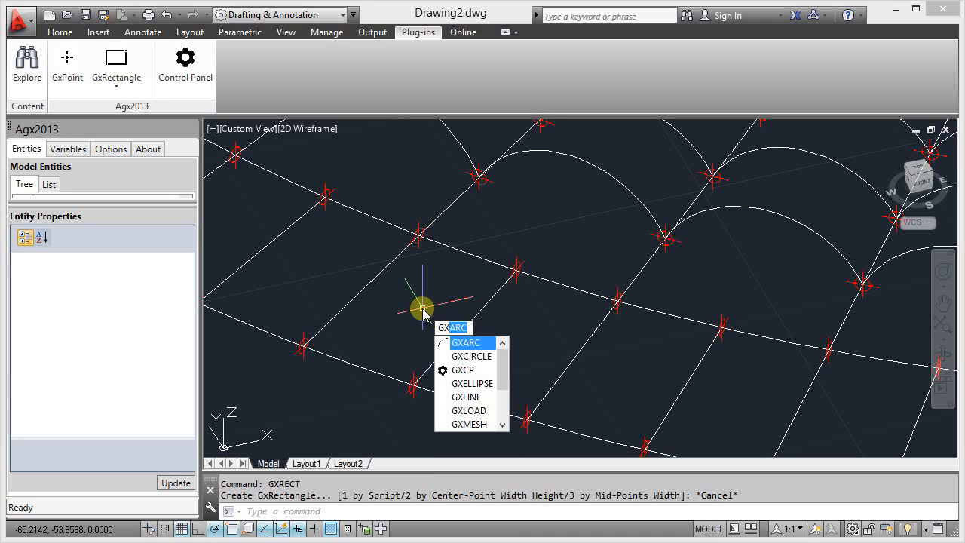
key(Down)
key(Down)
key(Down)
key(Down)
key(Up)
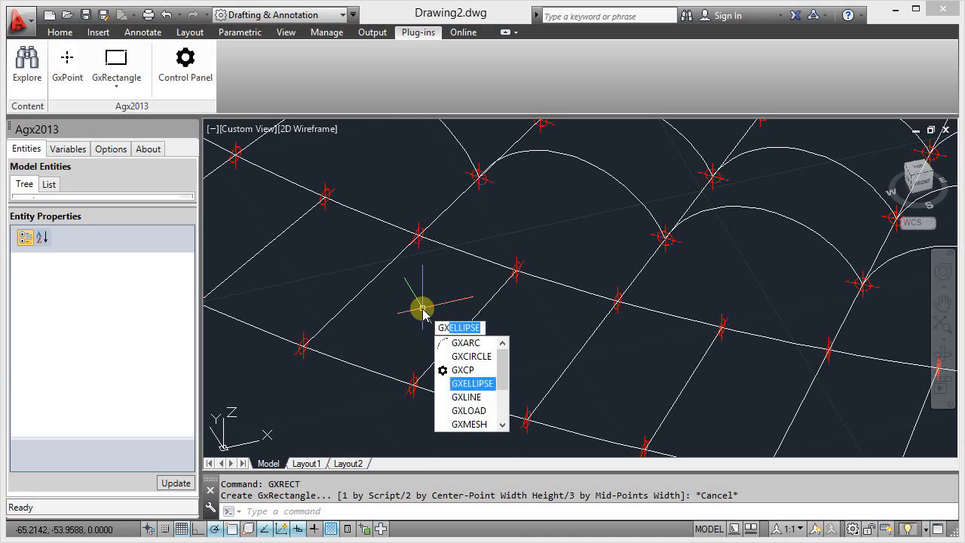
text(P)
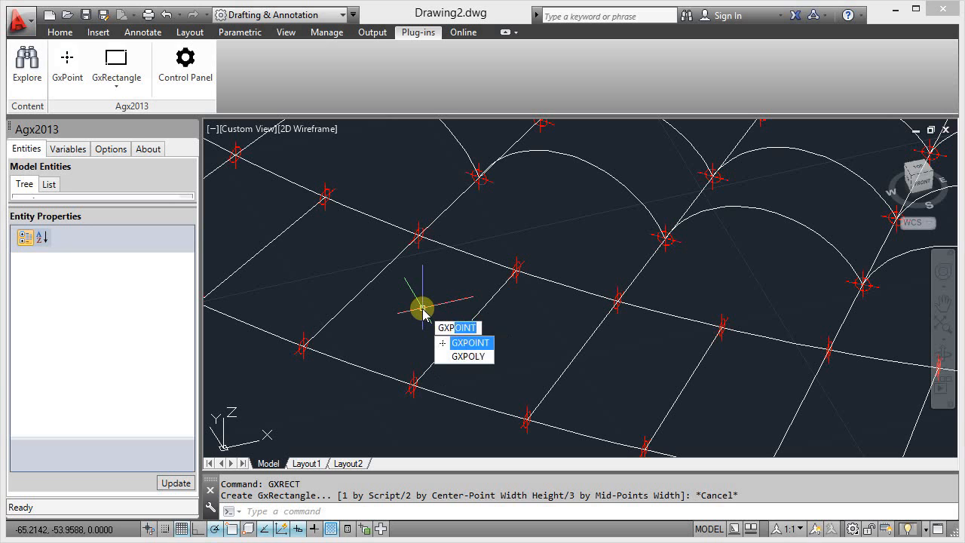
key(Return)
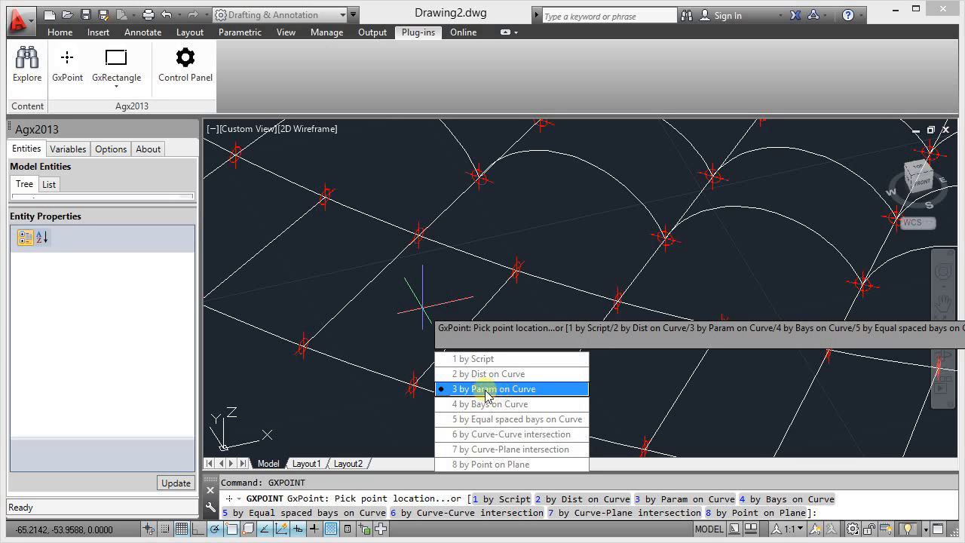
click(487, 389)
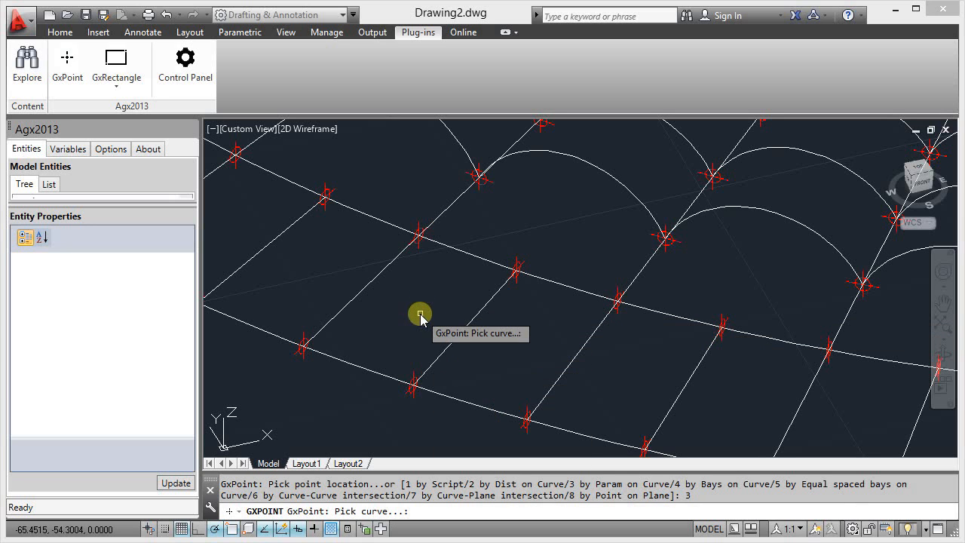
click(432, 363)
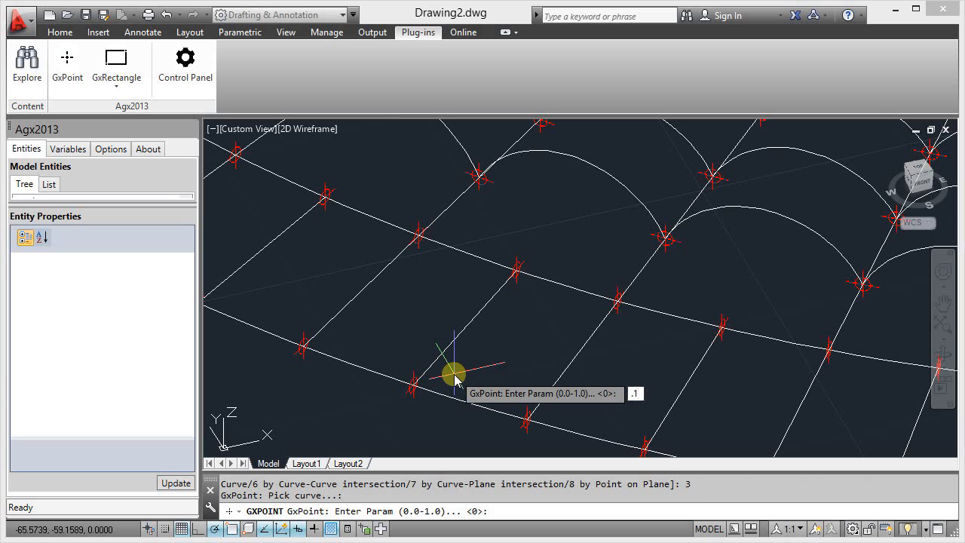
key(Return)
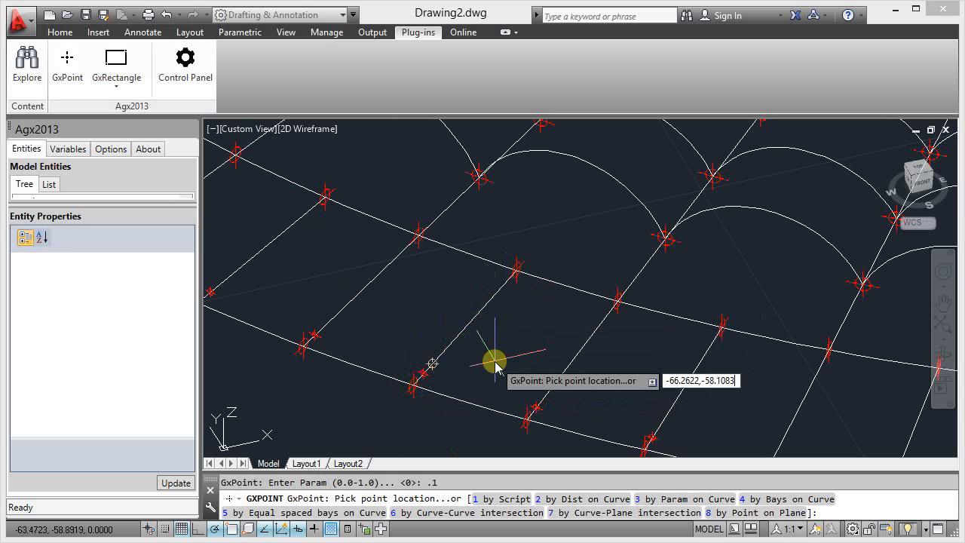
Add a second set of Param on Curve points at parameter .9 on the same short radial lines
key(Down)
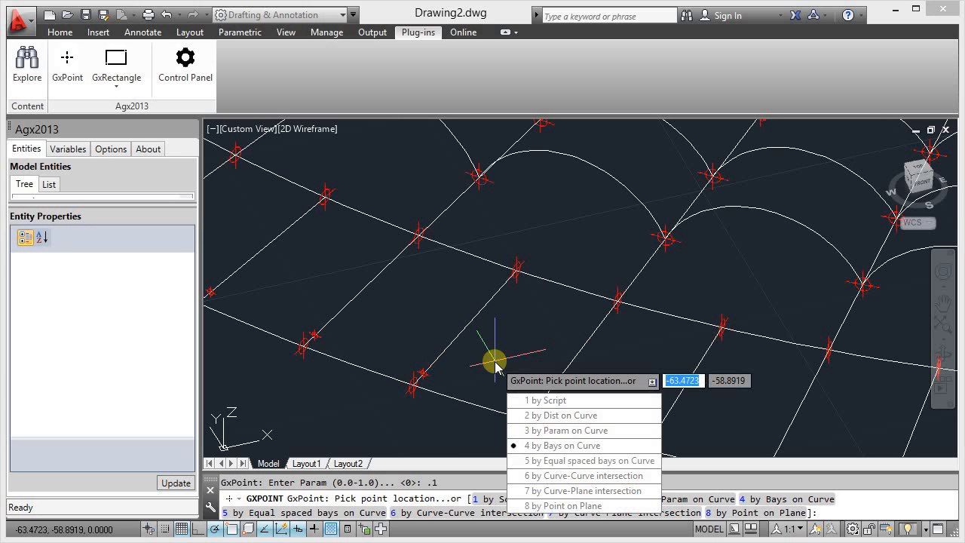
key(Return)
click(491, 297)
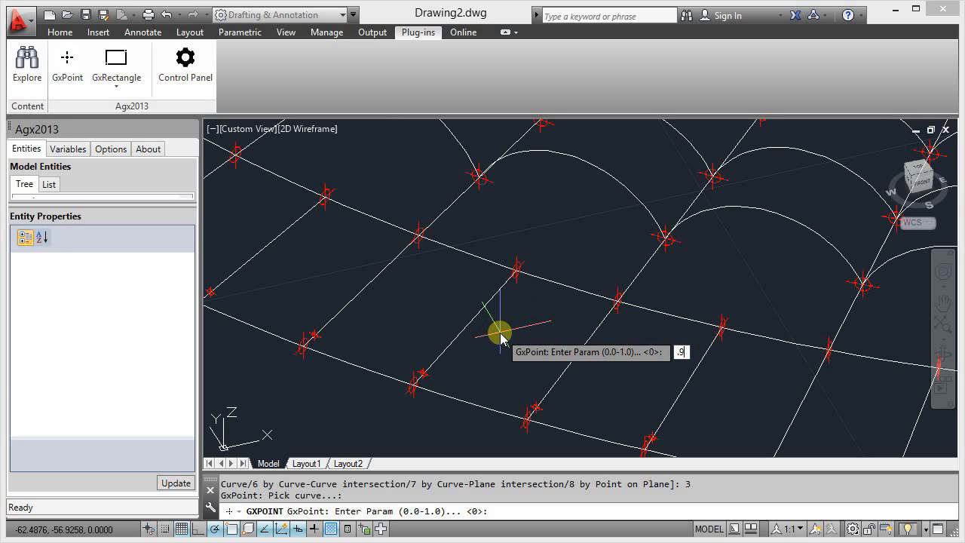
text(.9)
key(Return)
key(Escape)
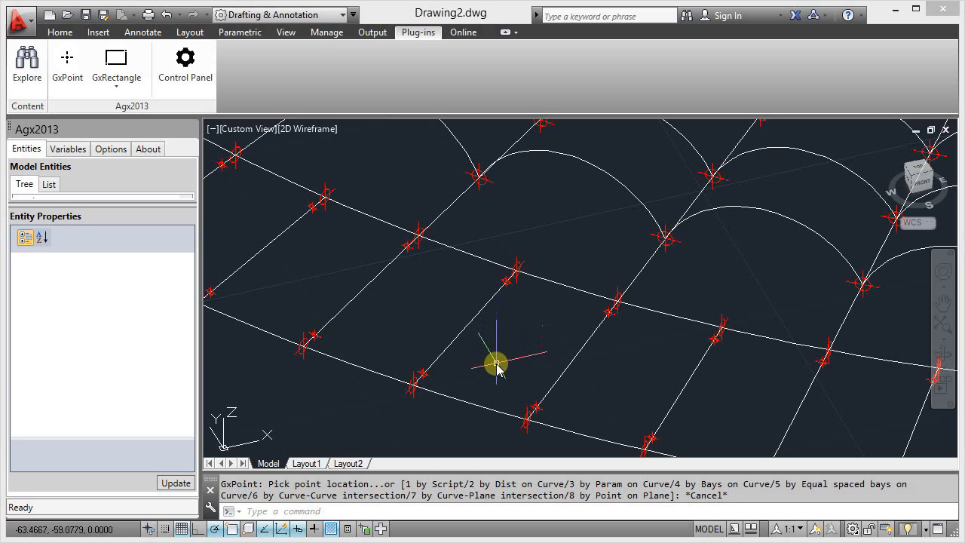
Create GxRectangles by Mid-Points Width, with the .9 points as top, the .1 points as bottom and a width of 5
text(gx)
key(Return)
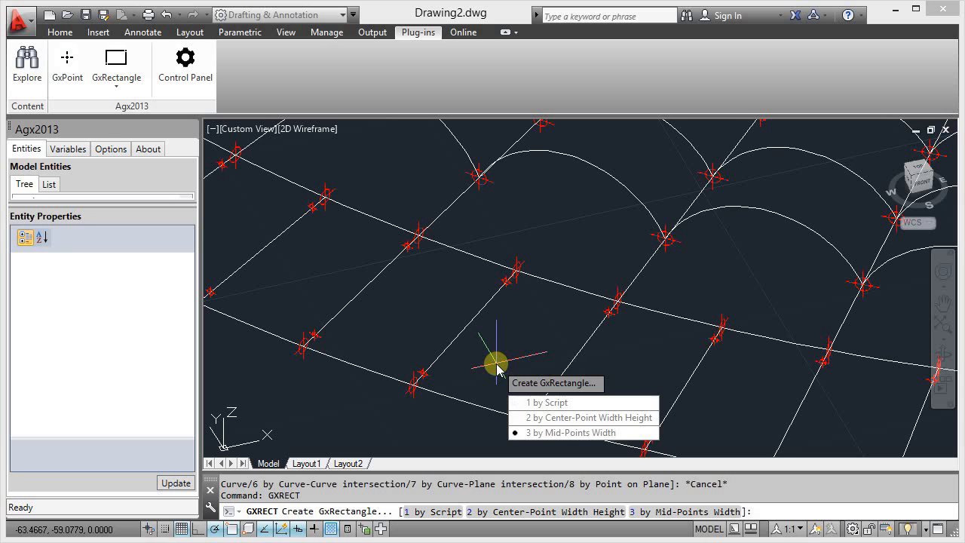
text(3)
key(Return)
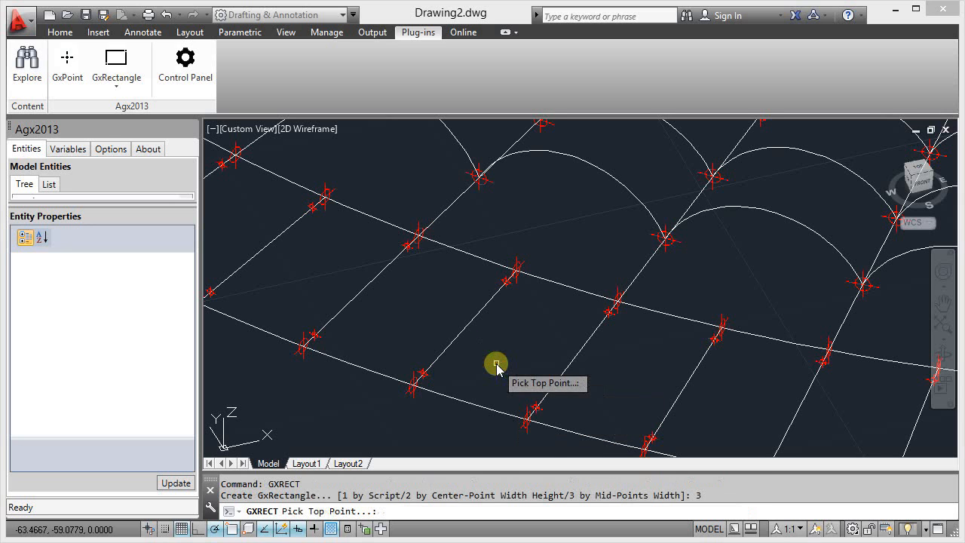
click(510, 287)
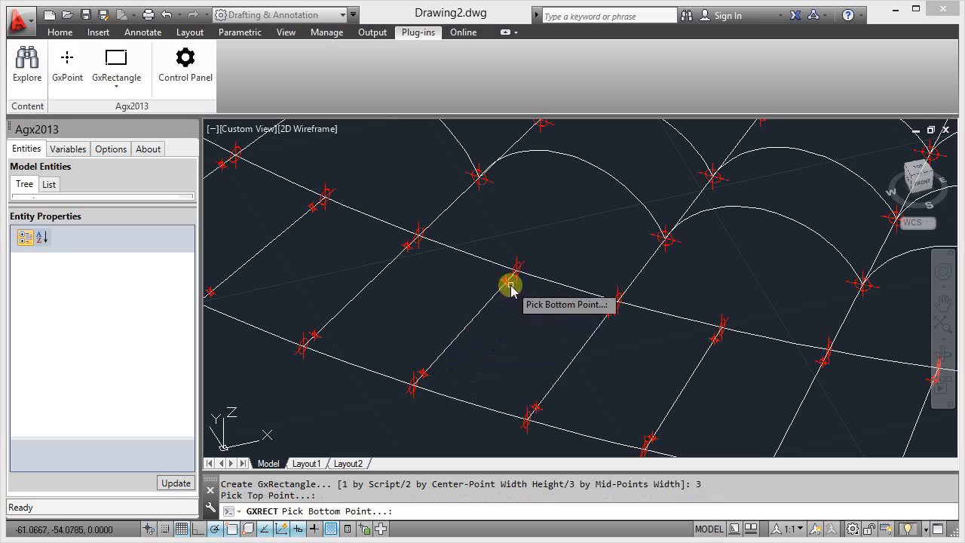
click(431, 378)
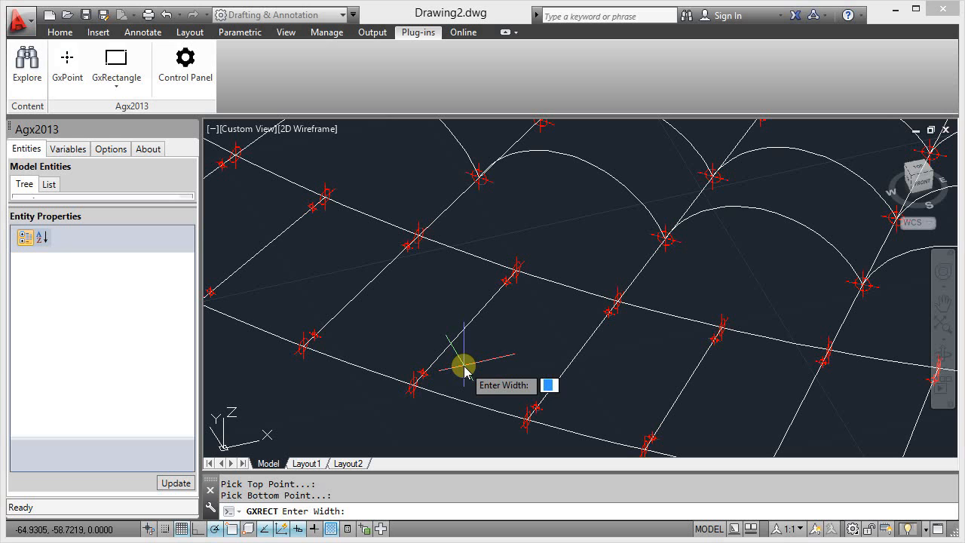
text(5)
key(Return)
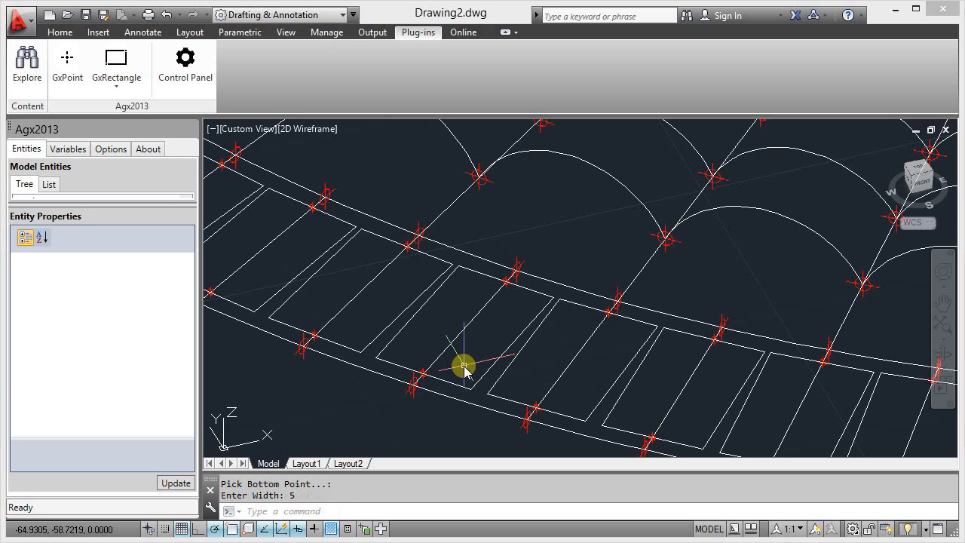
scroll(460, 369, down, 6)
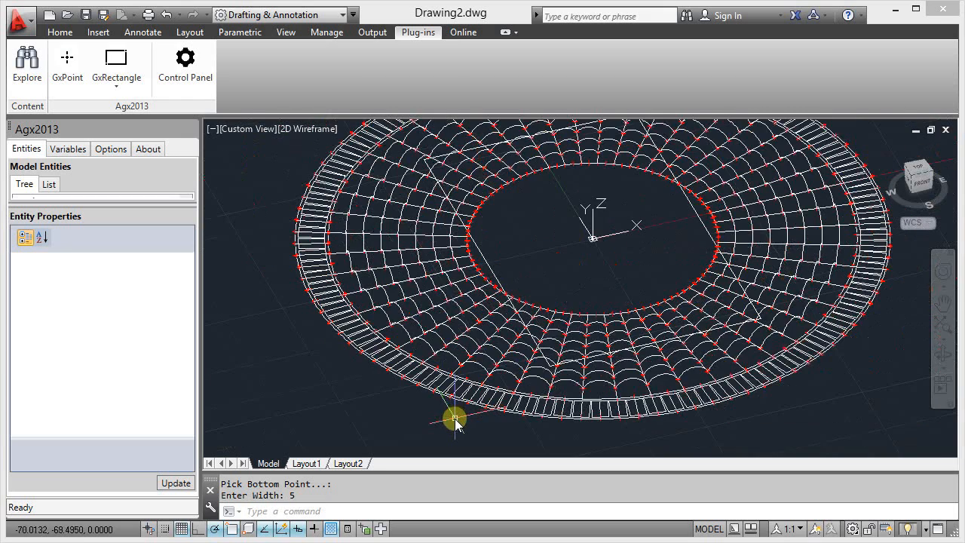
scroll(456, 420, up, 6)
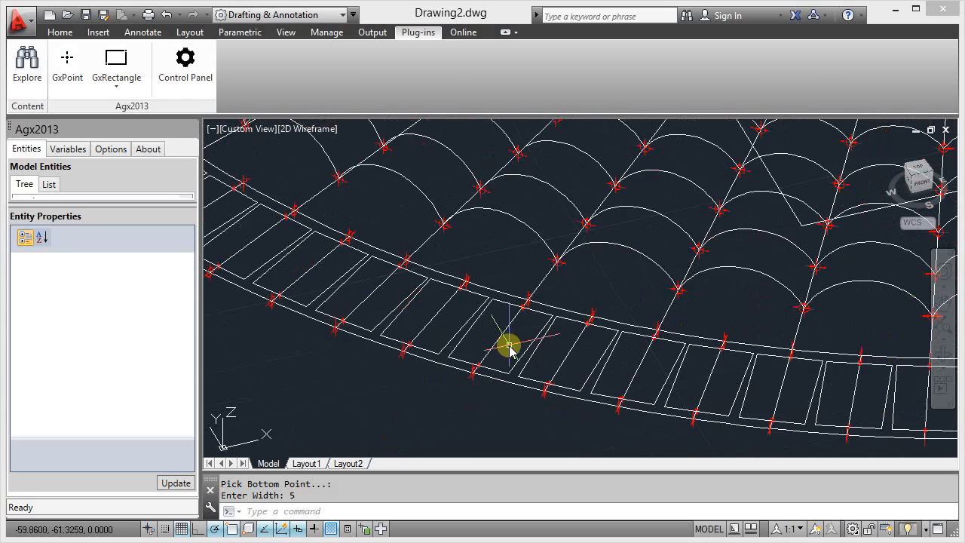
scroll(510, 349, up, 2)
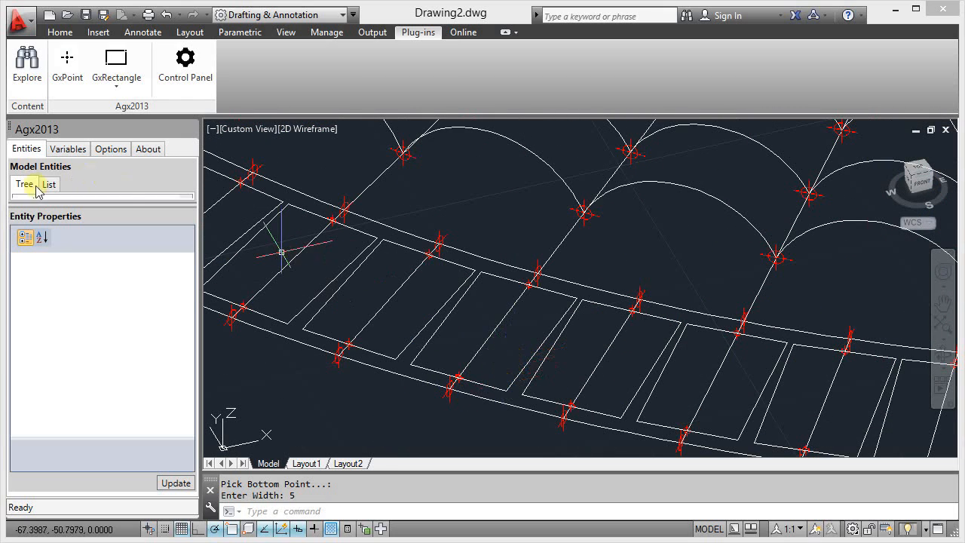
Create a double variable named rw with a maximum of 5 and a value of 3
click(55, 151)
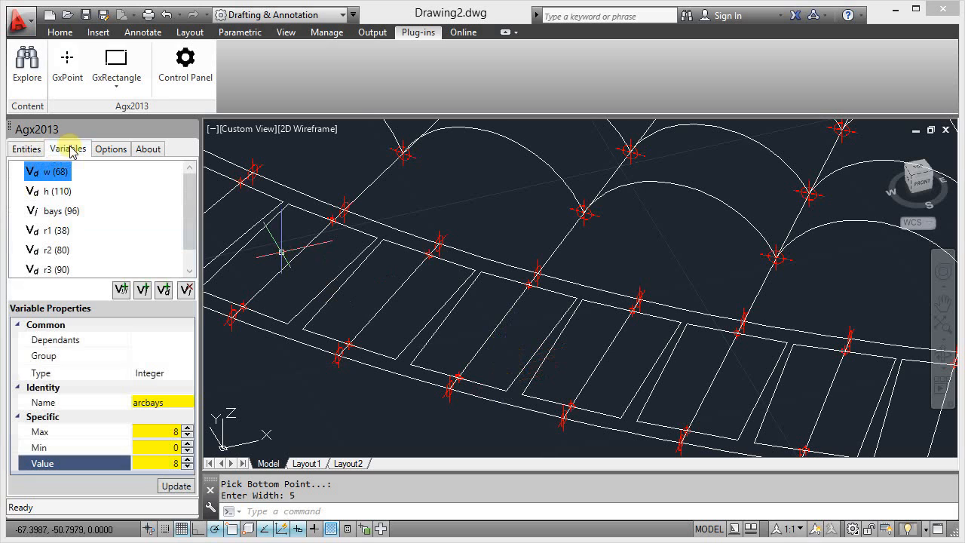
click(161, 293)
click(170, 400)
click(161, 404)
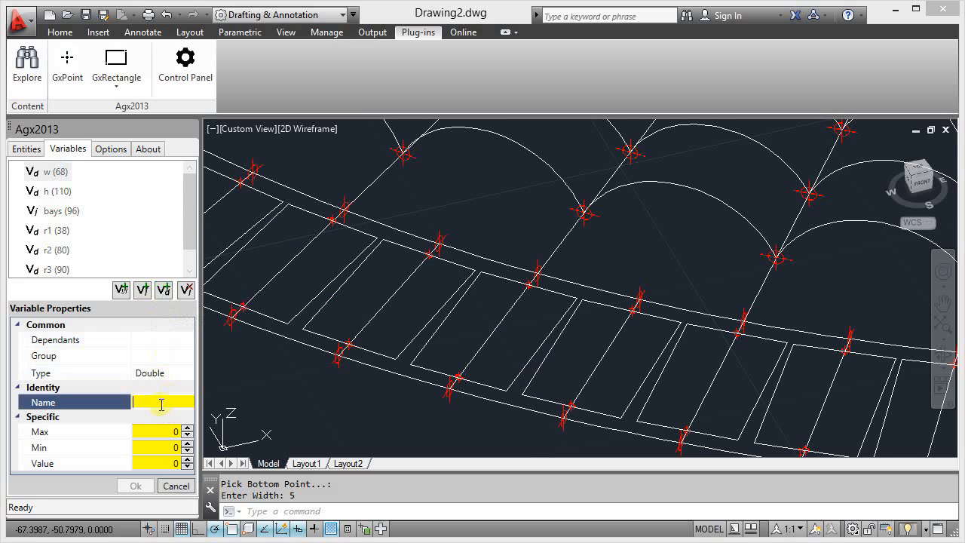
text(c)
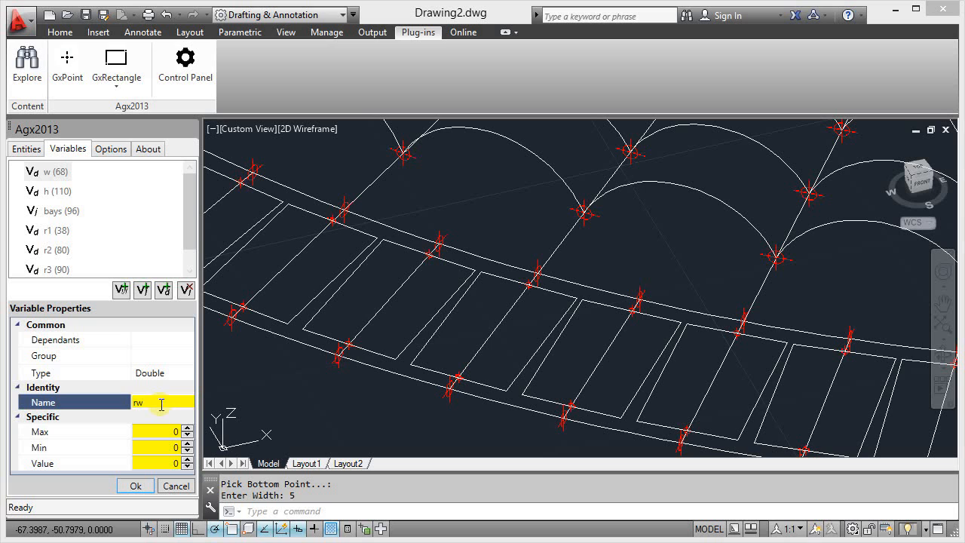
click(164, 430)
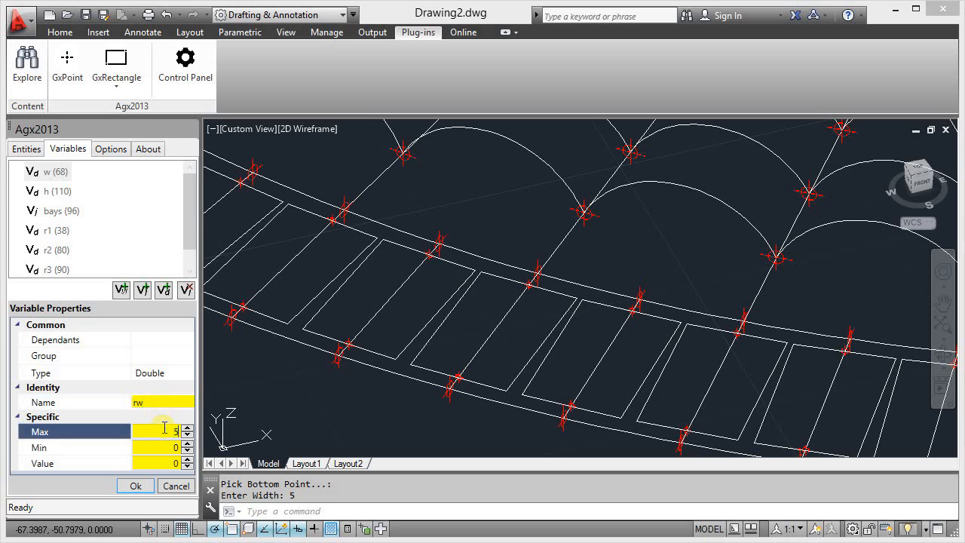
click(168, 463)
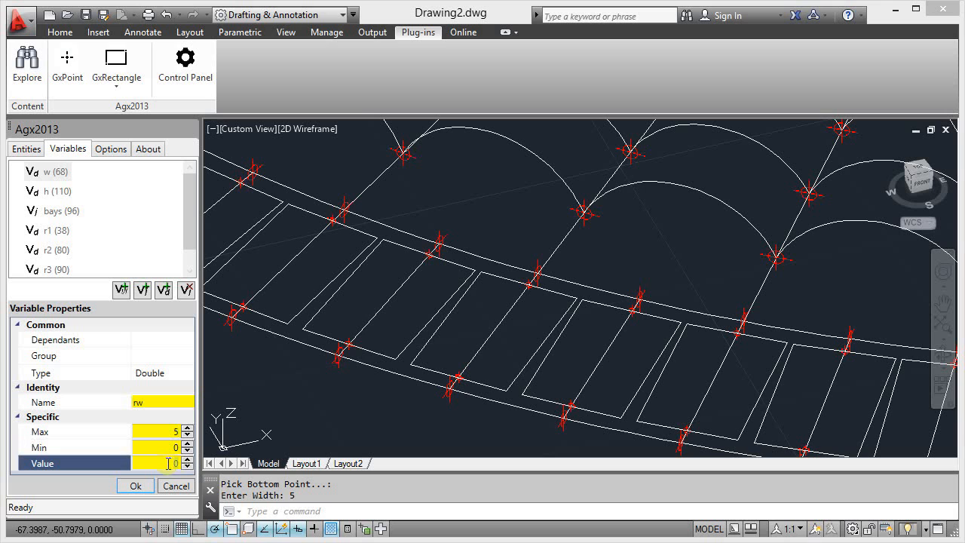
click(134, 487)
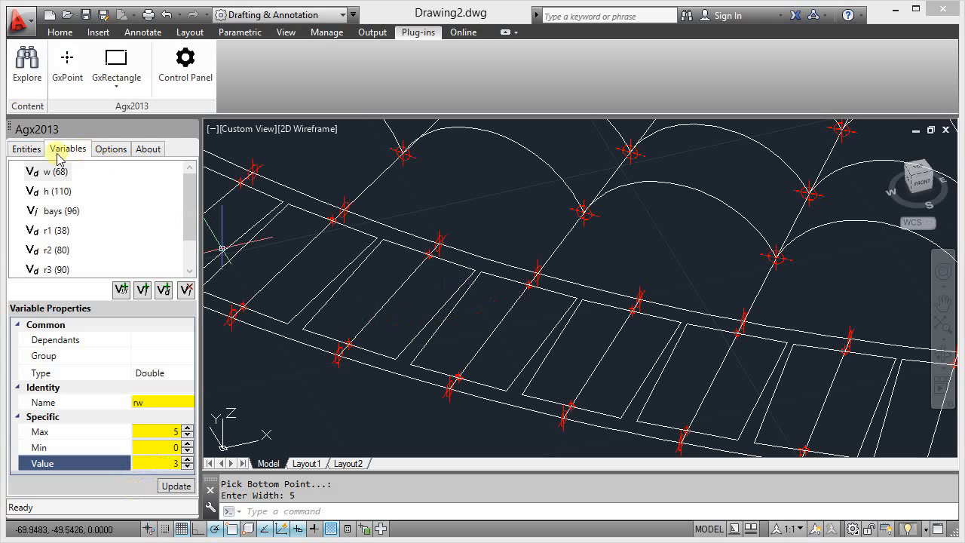
Set the Width of the outer ring's rectangles to the variable rw and update the model
click(27, 148)
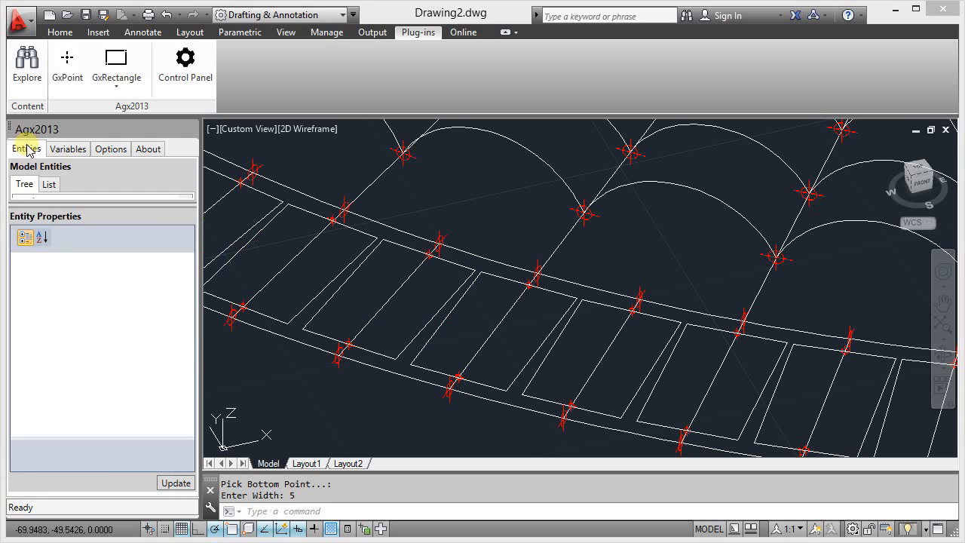
click(394, 358)
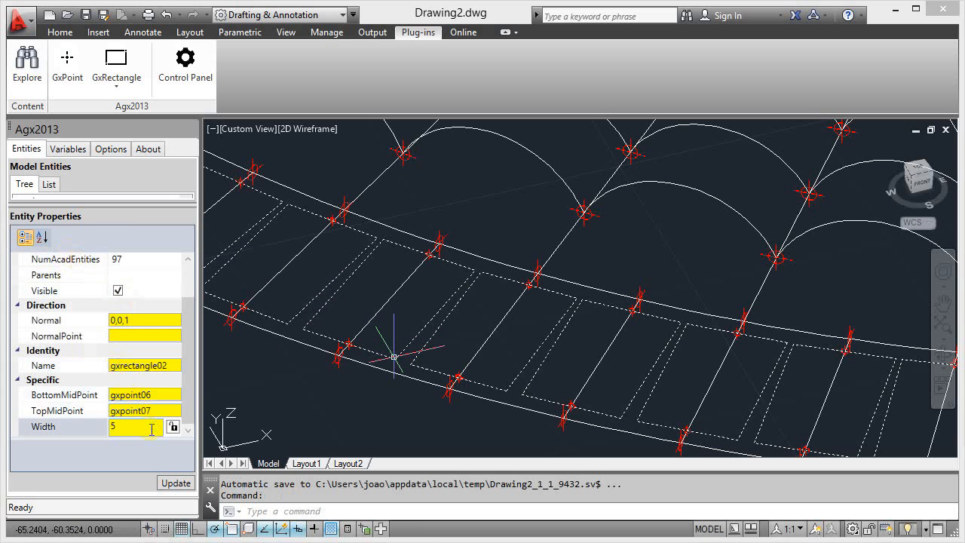
click(131, 427)
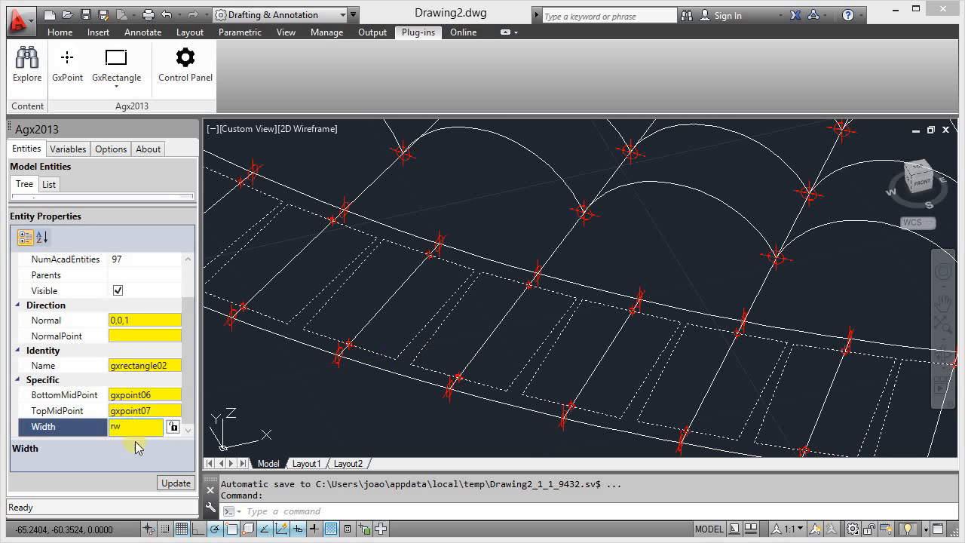
click(169, 481)
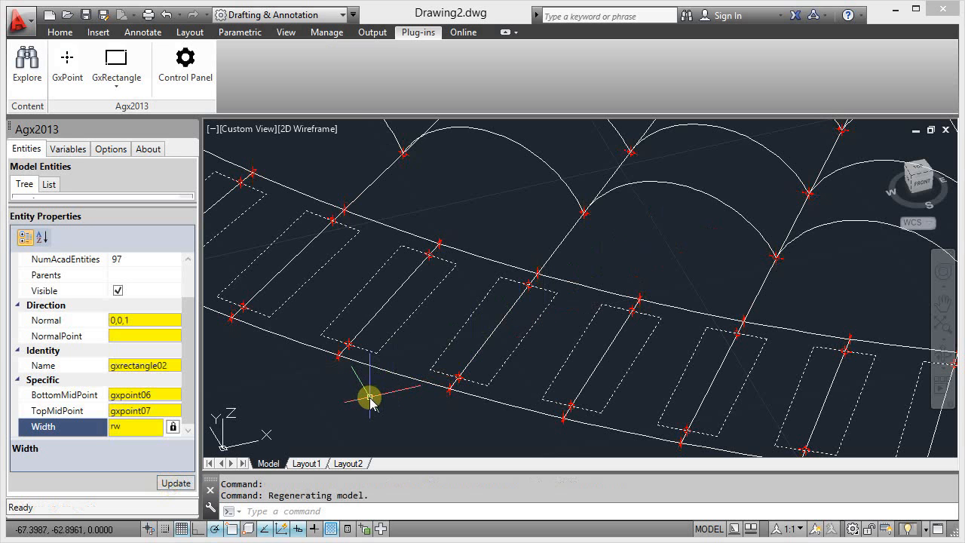
Examine the whole roof with its outer ring of rectangles from a wider, tilted view
key(Escape)
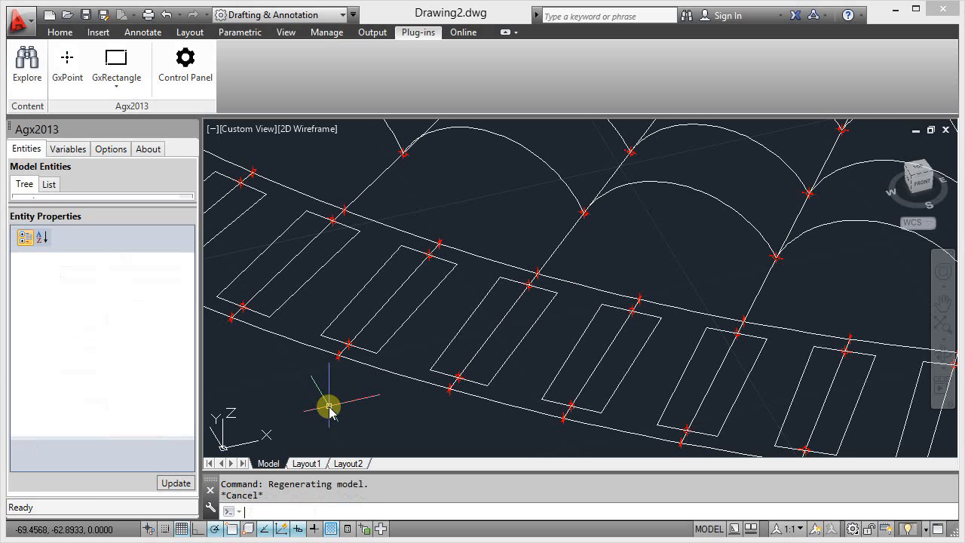
scroll(339, 362, down, 4)
scroll(564, 396, down, 3)
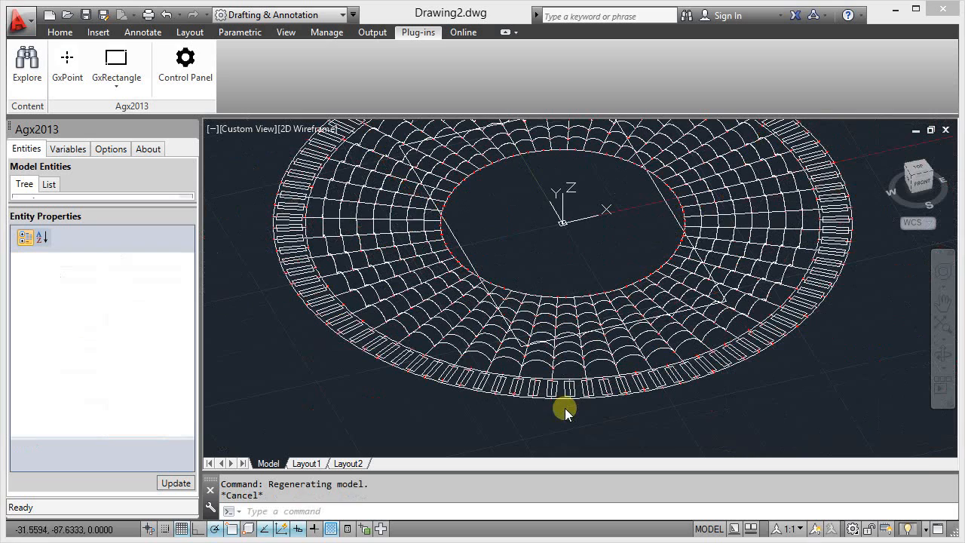
scroll(491, 244, down, 2)
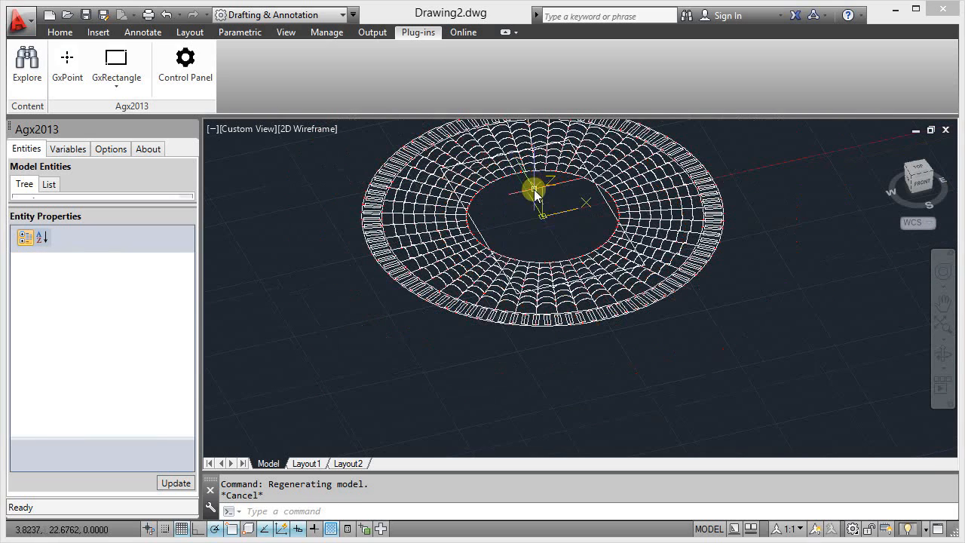
scroll(545, 183, up, 5)
scroll(518, 270, down, 4)
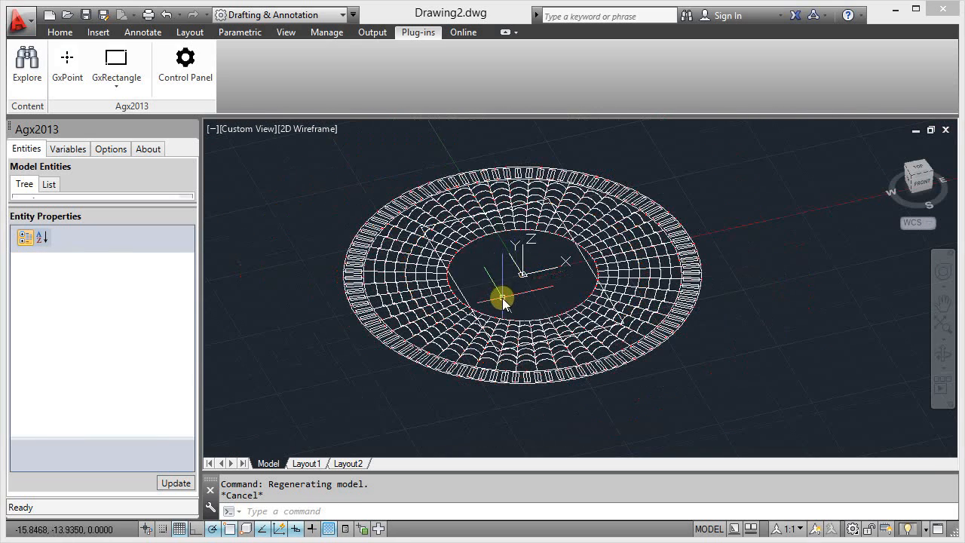
click(916, 190)
drag(874, 154, 595, 280)
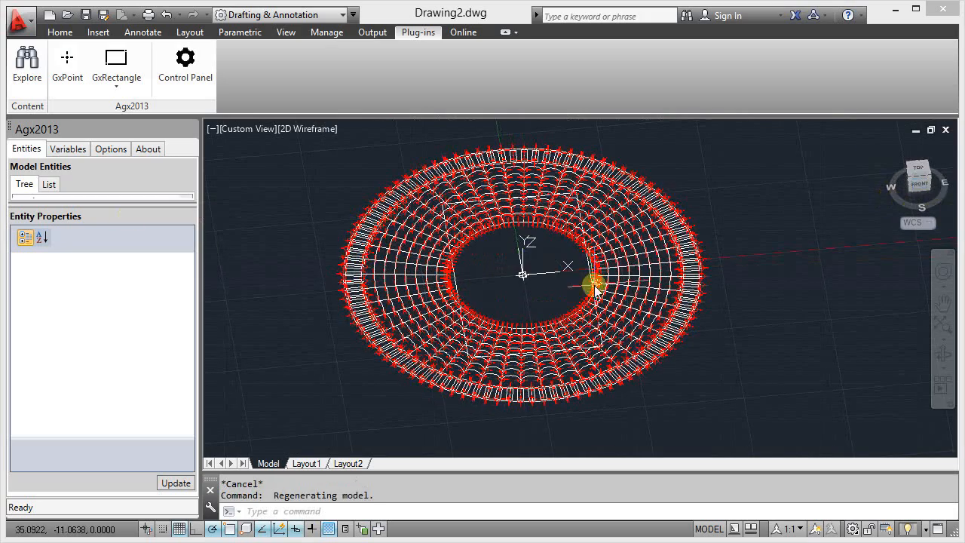
Set the ZOffset of the inner circle (radius r1) to 25 and update the model
scroll(489, 302, up, 3)
key(Escape)
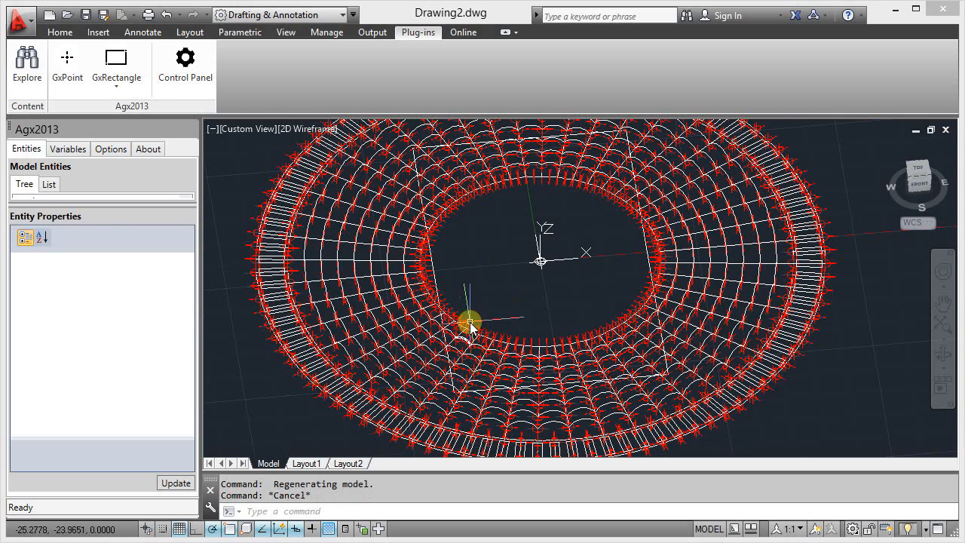
scroll(540, 374, up, 5)
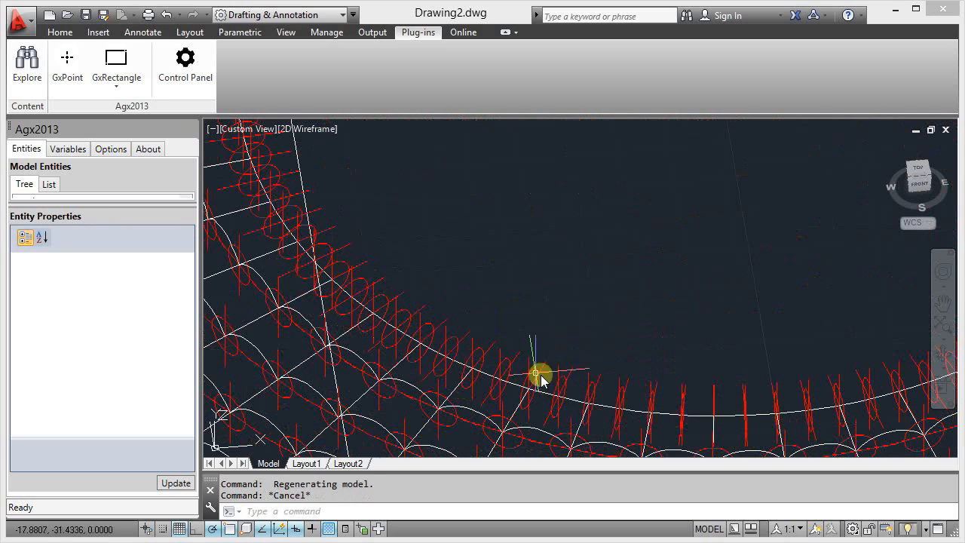
click(638, 411)
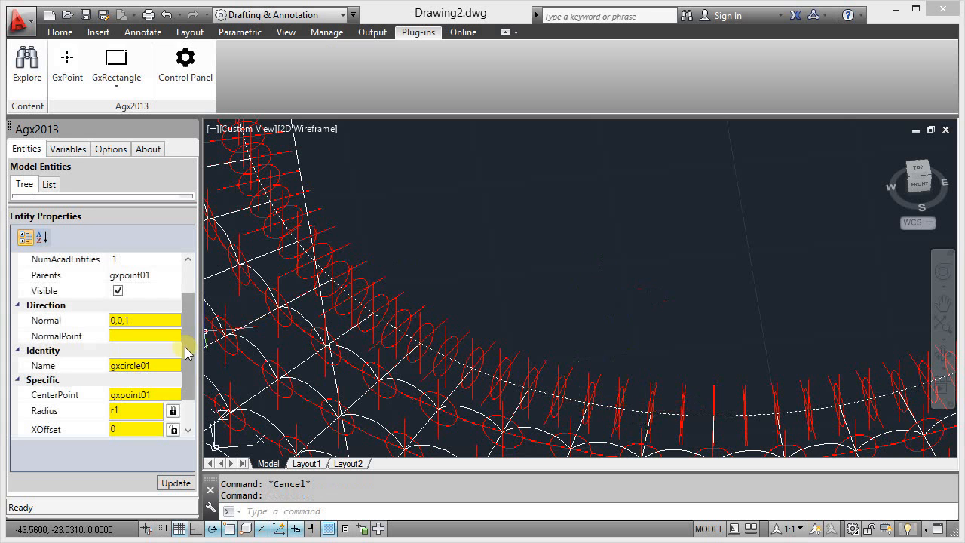
scroll(186, 359, down, 1)
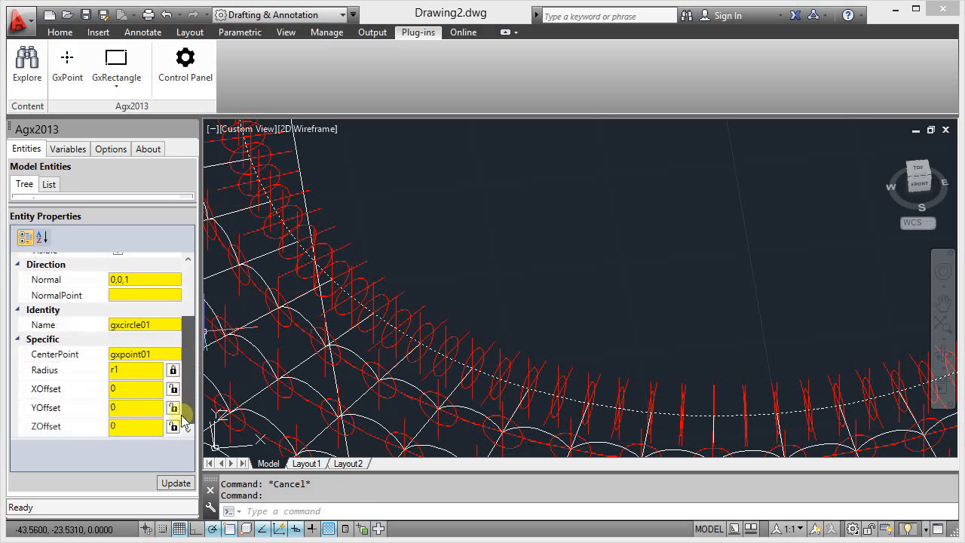
click(128, 424)
scroll(505, 309, down, 3)
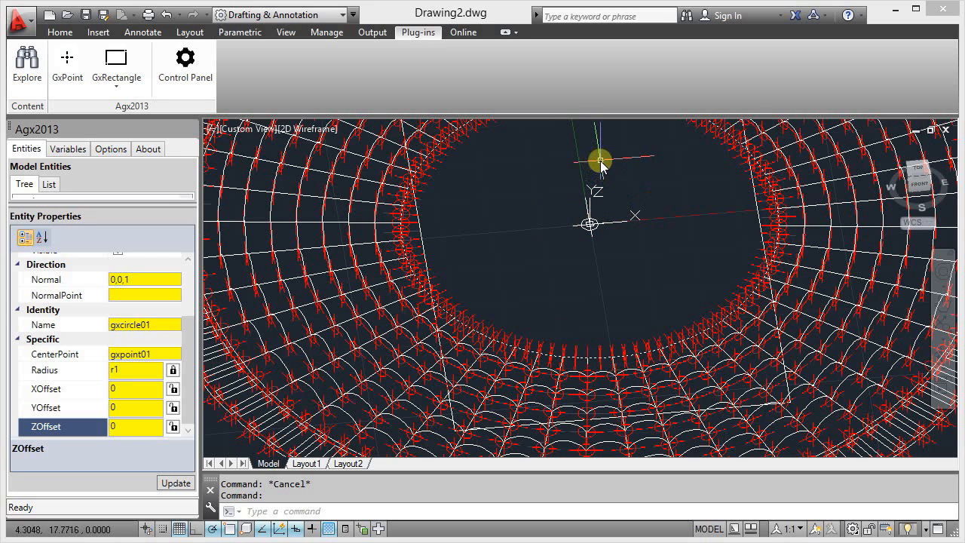
click(142, 426)
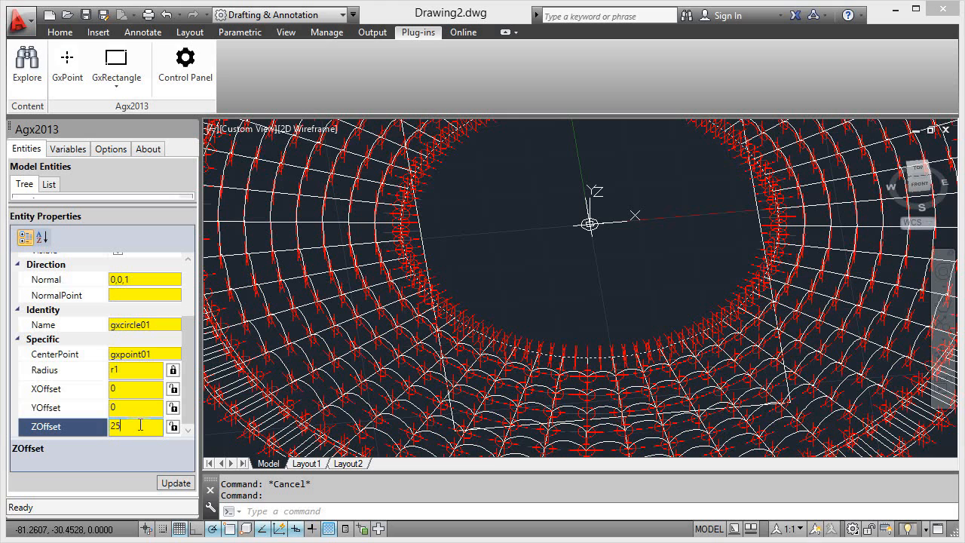
click(167, 483)
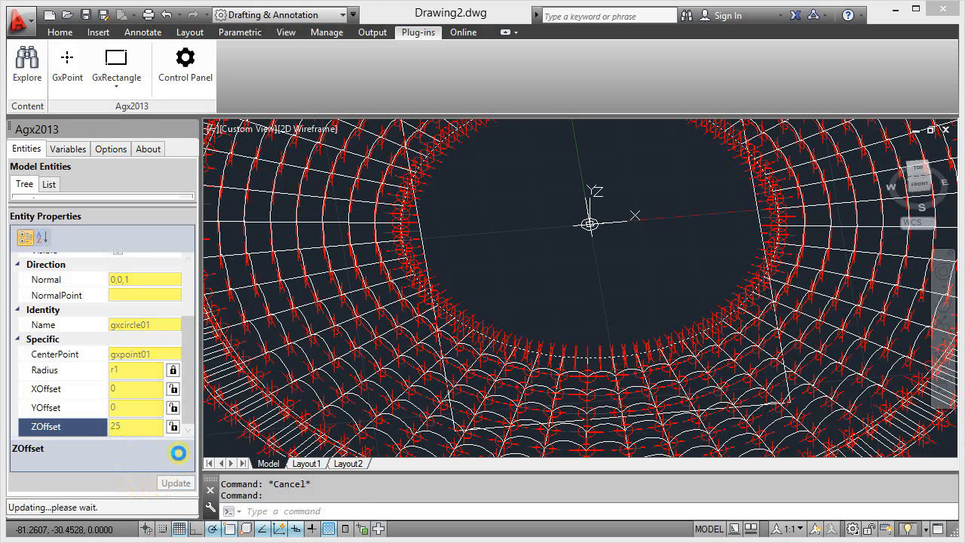
scroll(500, 345, down, 5)
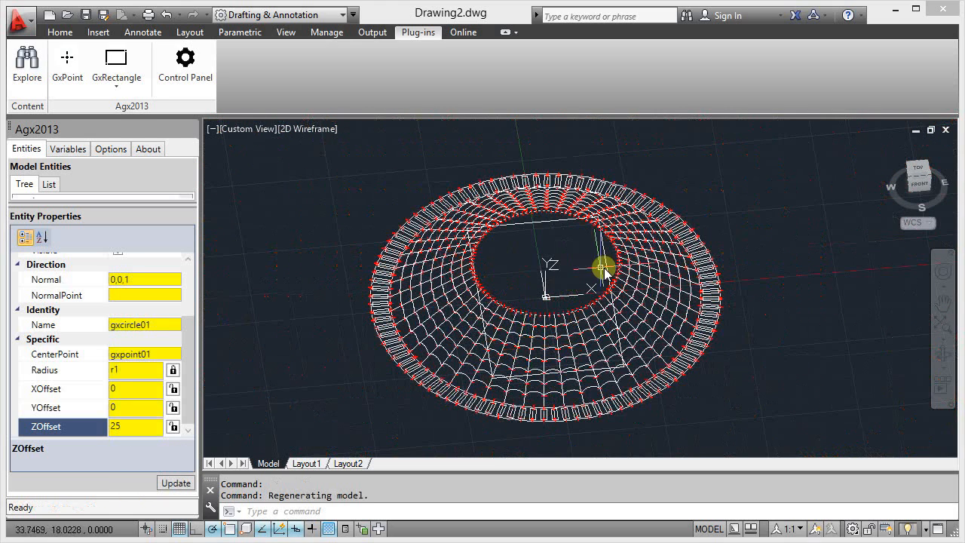
Set the ZOffset of the middle circle (radius r2) to 28 and update the model
drag(912, 180, 888, 155)
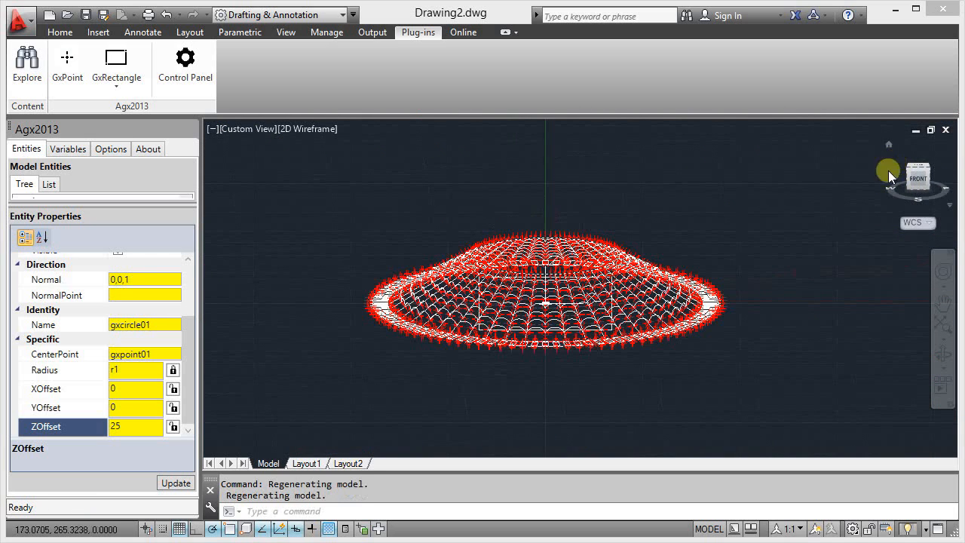
scroll(533, 291, up, 2)
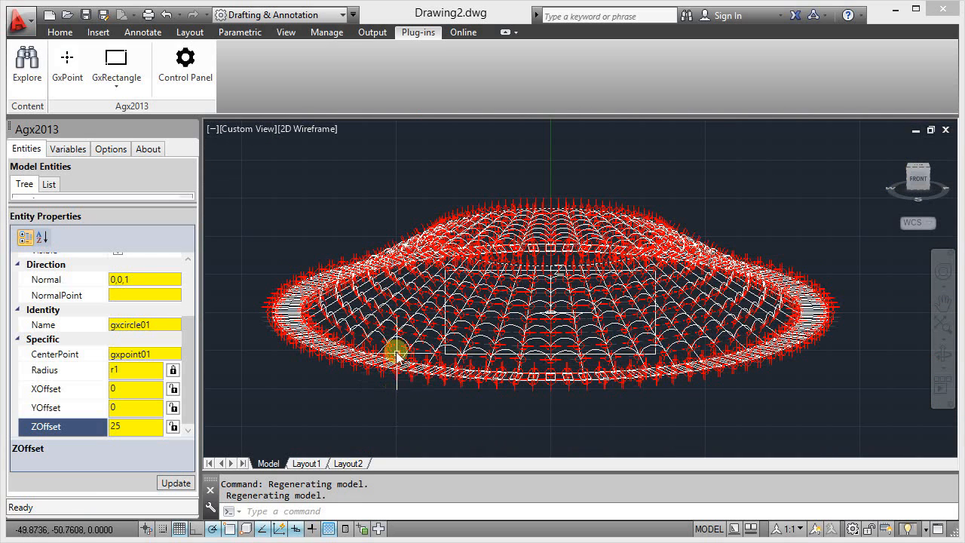
scroll(395, 349, up, 2)
scroll(484, 428, up, 2)
scroll(484, 428, up, 2)
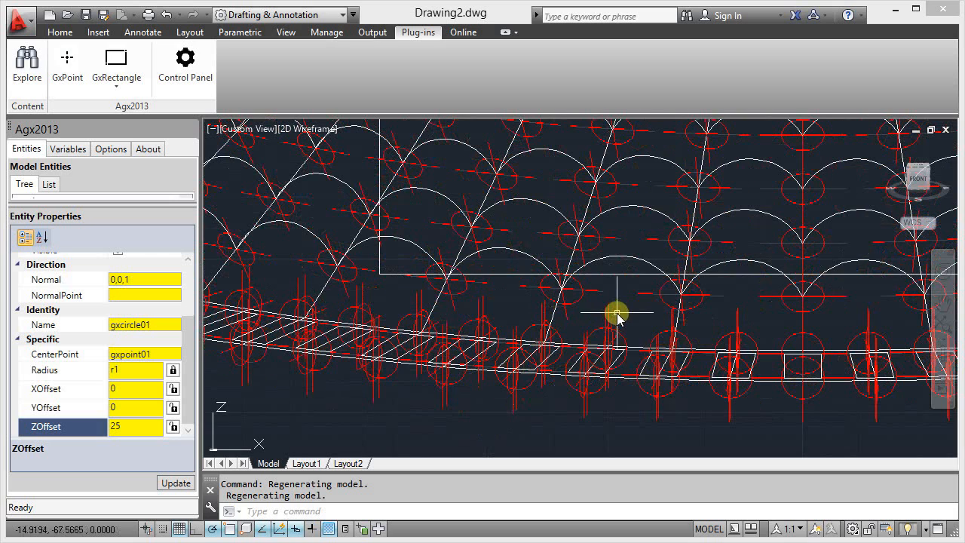
scroll(633, 329, up, 3)
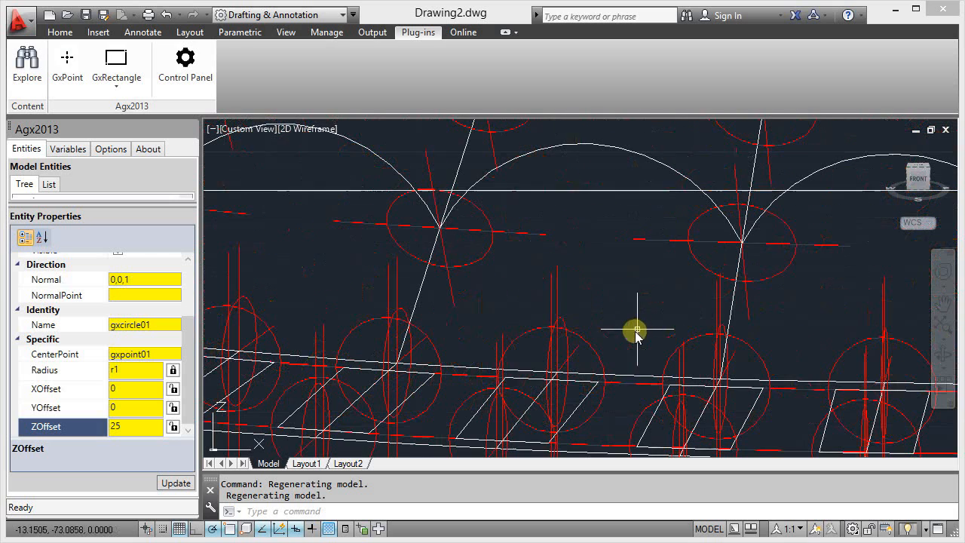
click(632, 377)
click(632, 377)
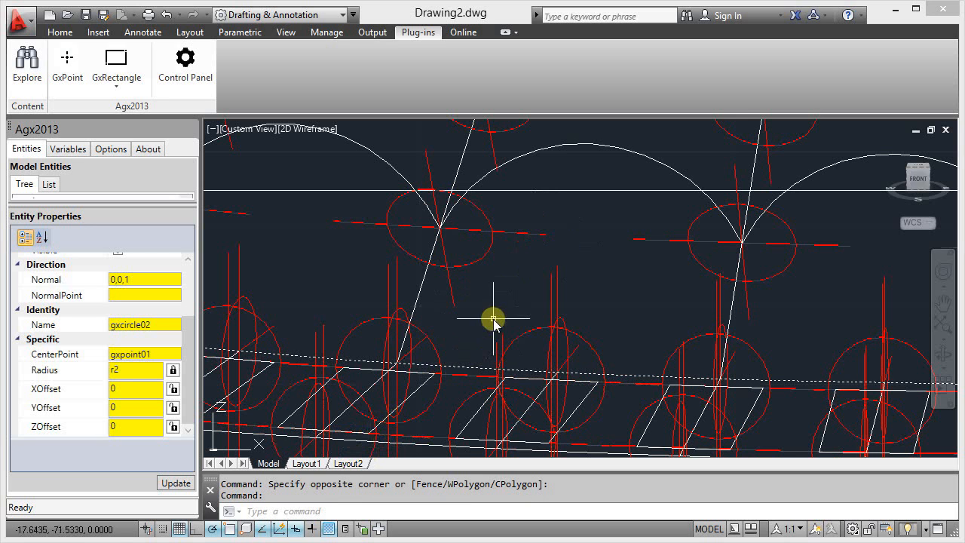
click(120, 426)
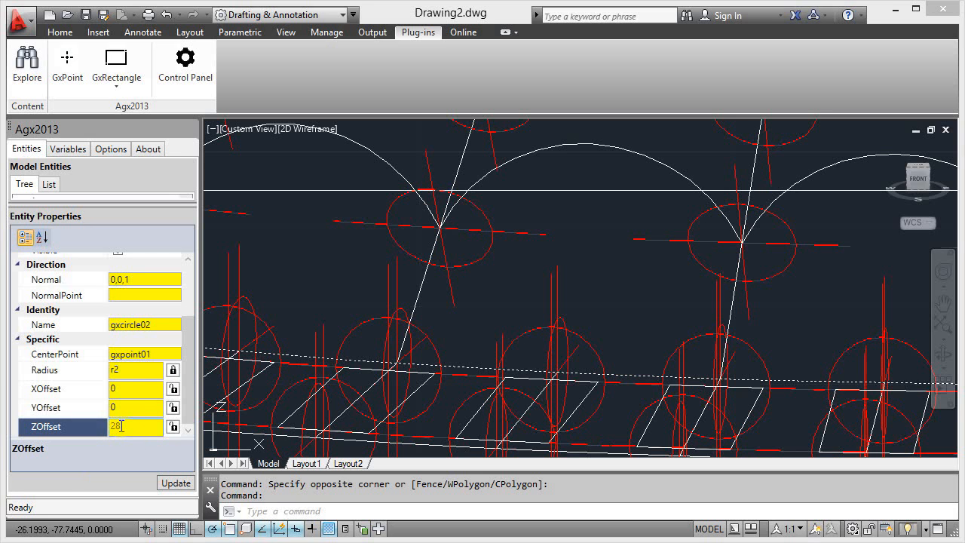
click(168, 483)
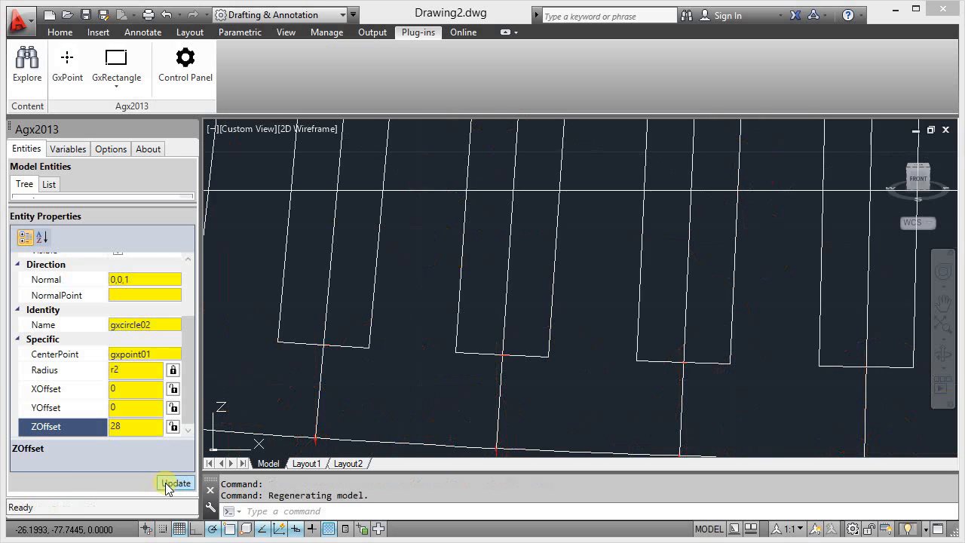
scroll(420, 362, down, 5)
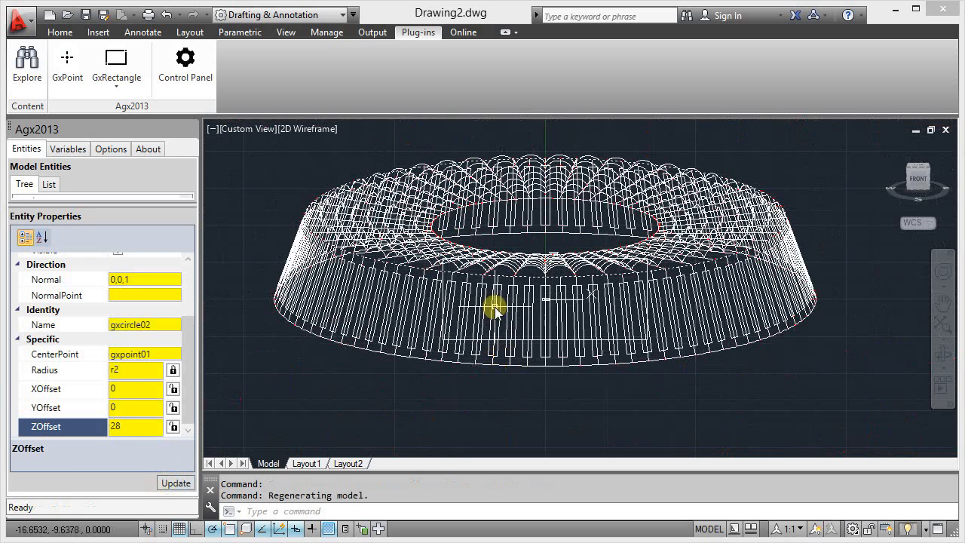
Set the ZOffset of the outer circle (radius r3) to 30 and update the model
scroll(492, 355, up, 4)
click(466, 396)
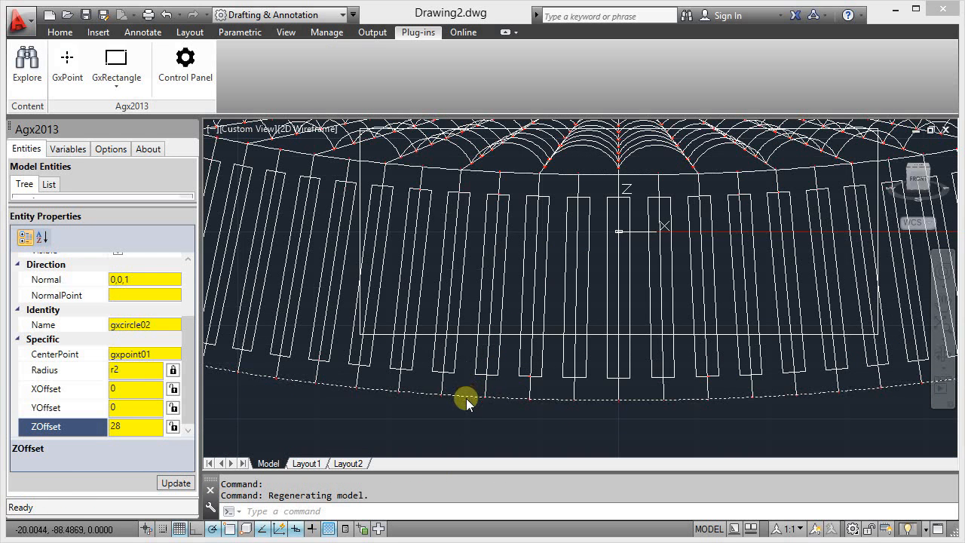
click(131, 431)
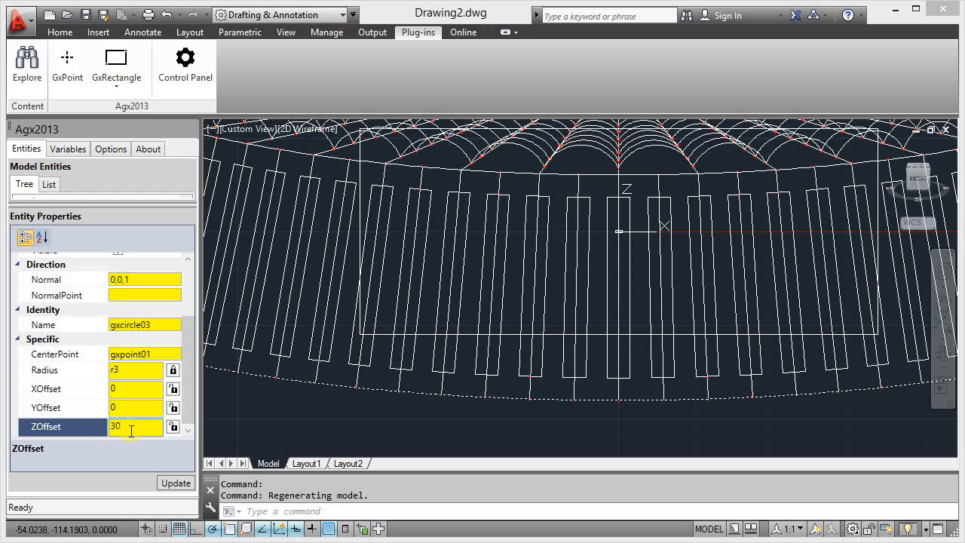
text(30)
click(171, 483)
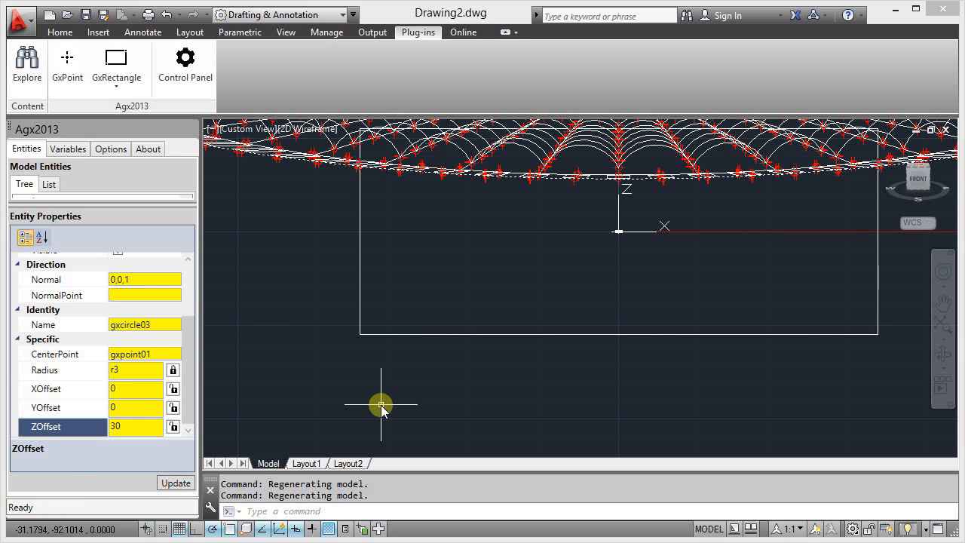
scroll(407, 405, down, 2)
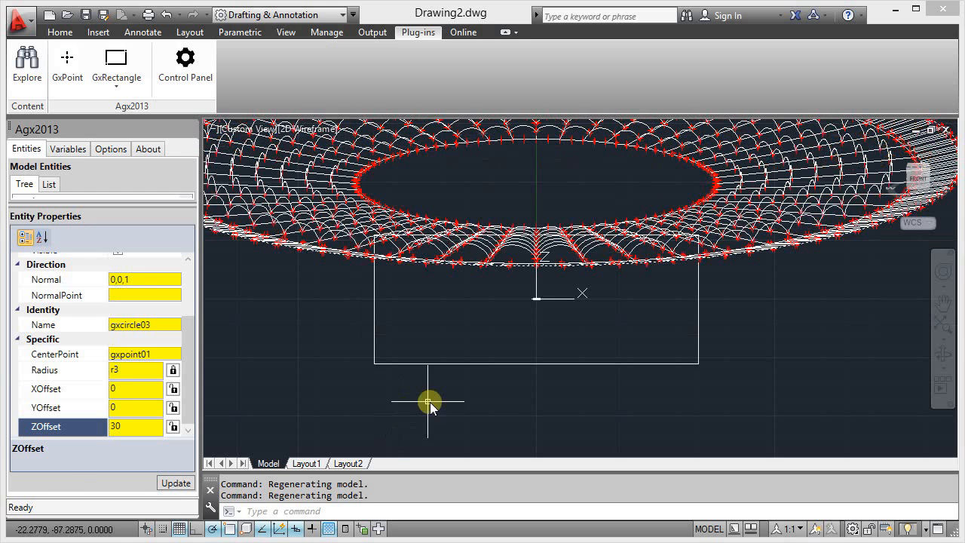
scroll(482, 394, down, 2)
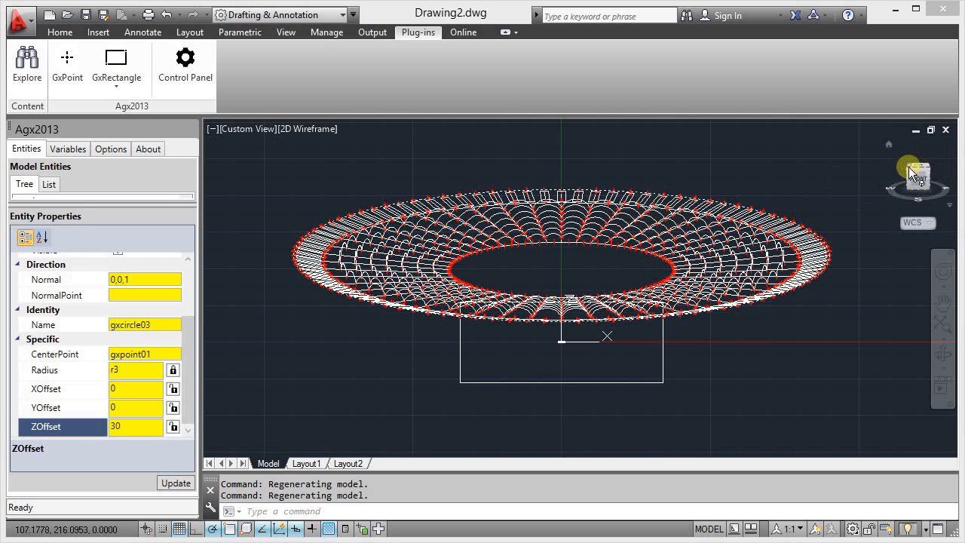
Examine the raised roof's profile from SW Isometric and side-on views, refreshing the display with the regen command
click(907, 169)
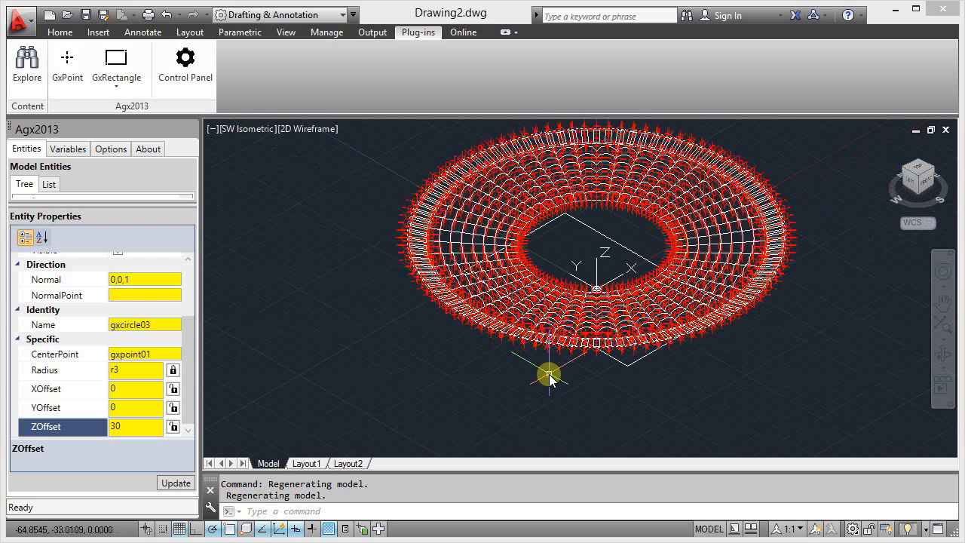
scroll(550, 377, up, 2)
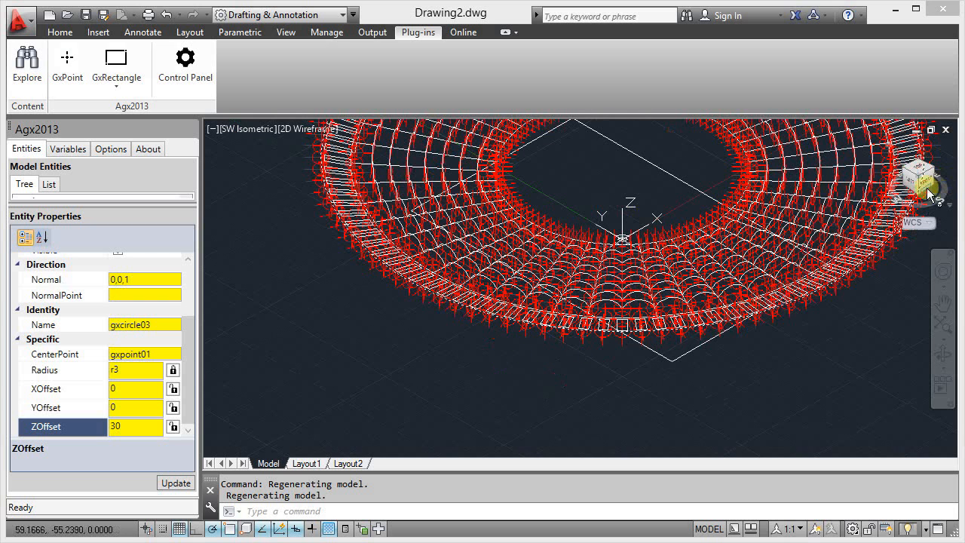
drag(925, 184, 905, 158)
scroll(610, 263, up, 3)
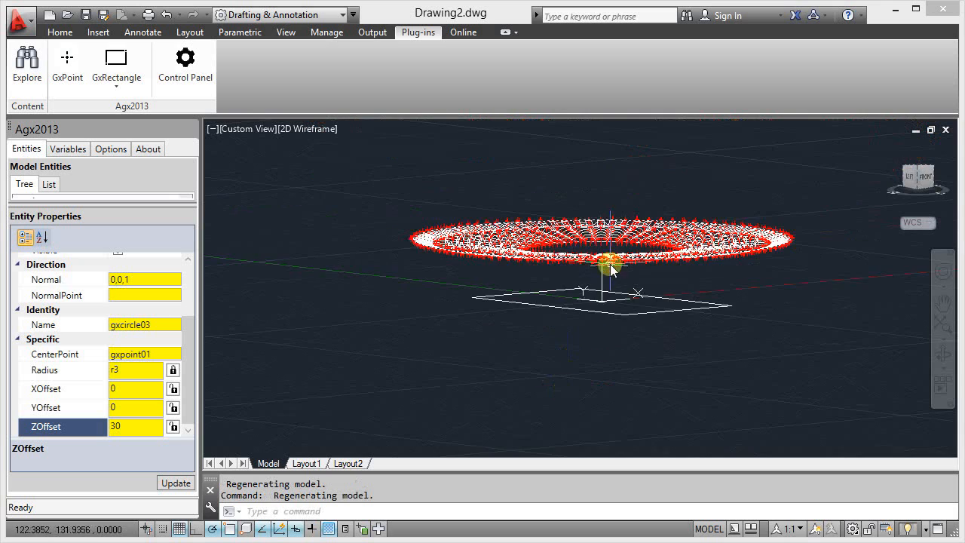
mouse_move(647, 241)
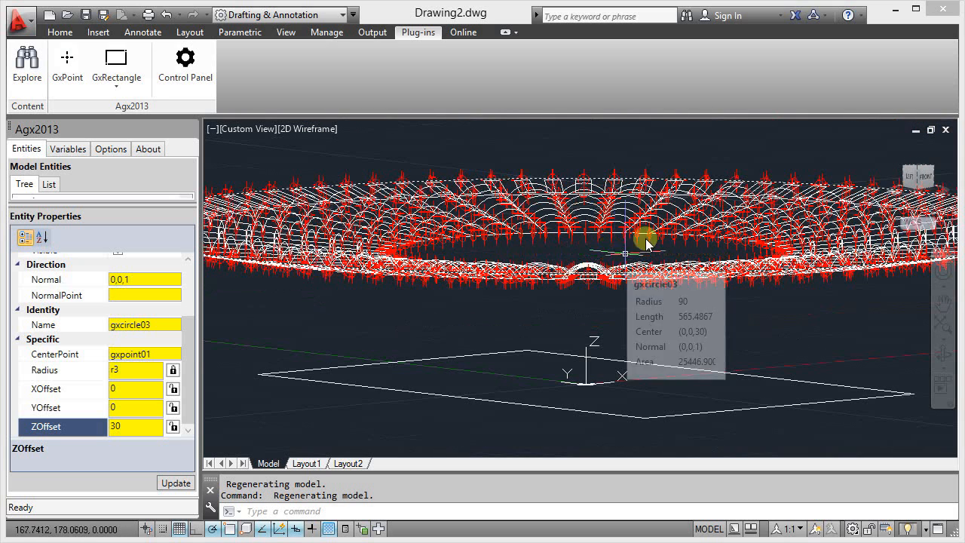
click(920, 178)
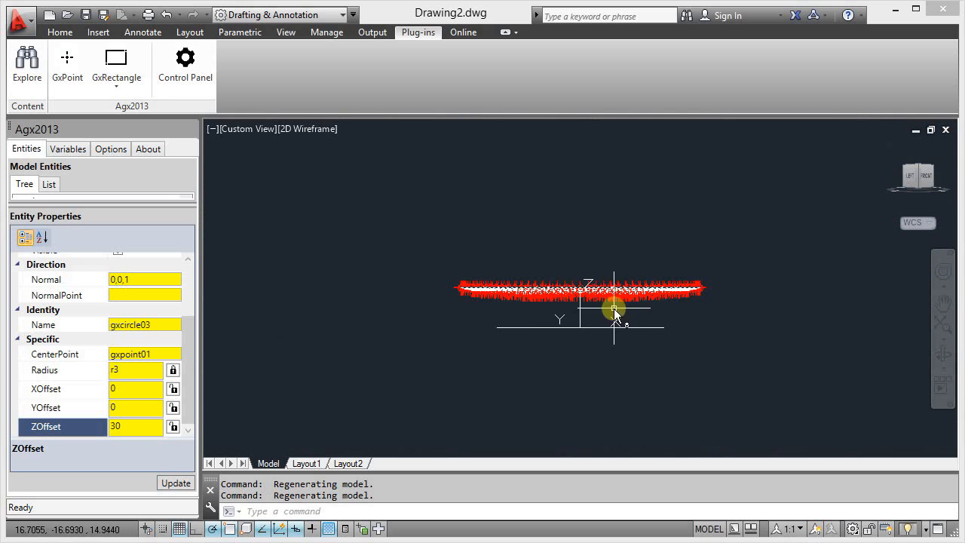
scroll(523, 308, up, 5)
text(regen)
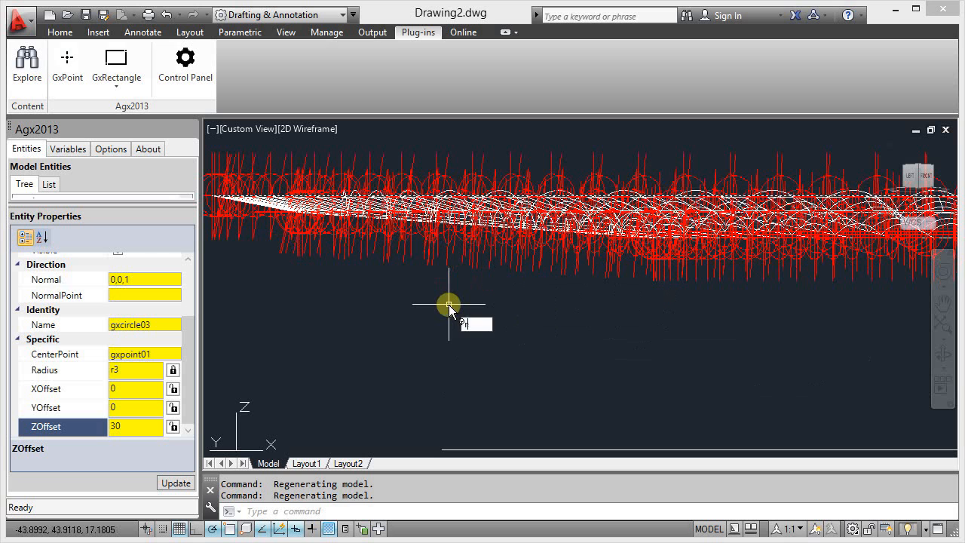
key(Return)
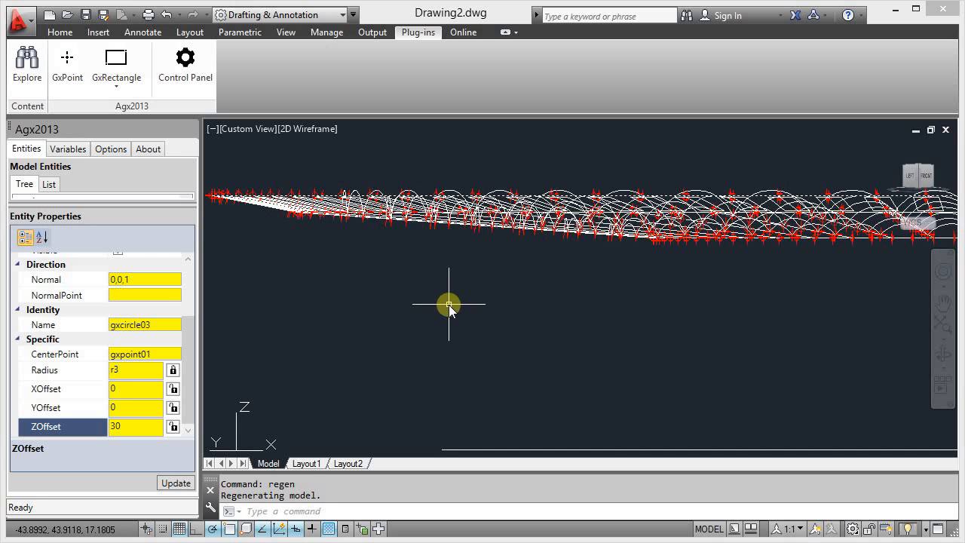
scroll(287, 282, down, 2)
scroll(287, 283, down, 2)
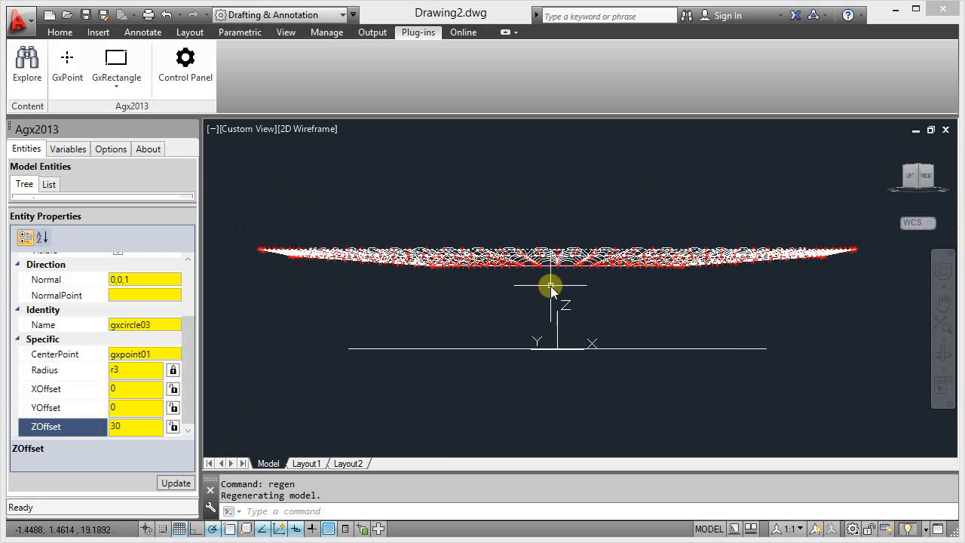
scroll(742, 282, up, 2)
scroll(814, 264, up, 2)
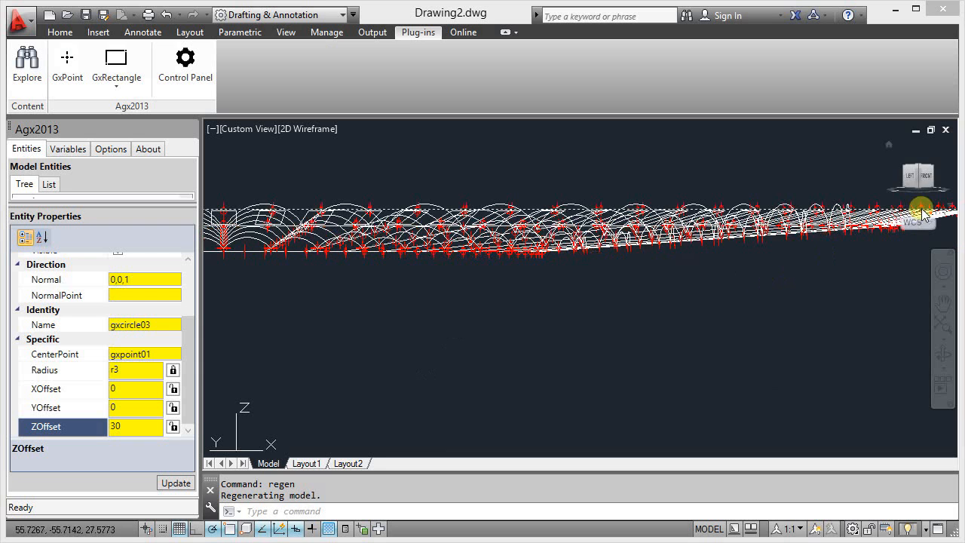
Examine the whole roof above the field rectangle in side elevation and in a tilted 3D view
scroll(739, 230, down, 2)
scroll(754, 283, down, 1)
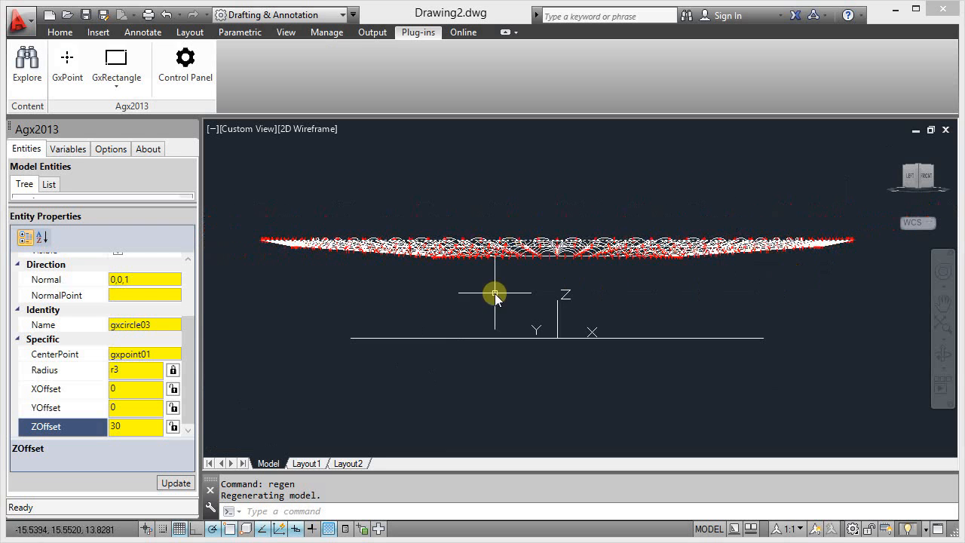
scroll(286, 279, up, 2)
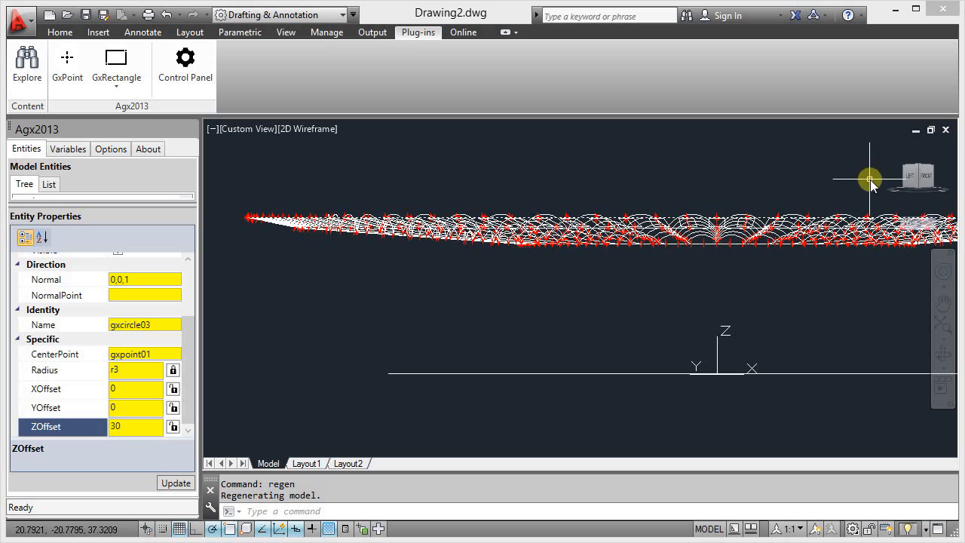
click(920, 174)
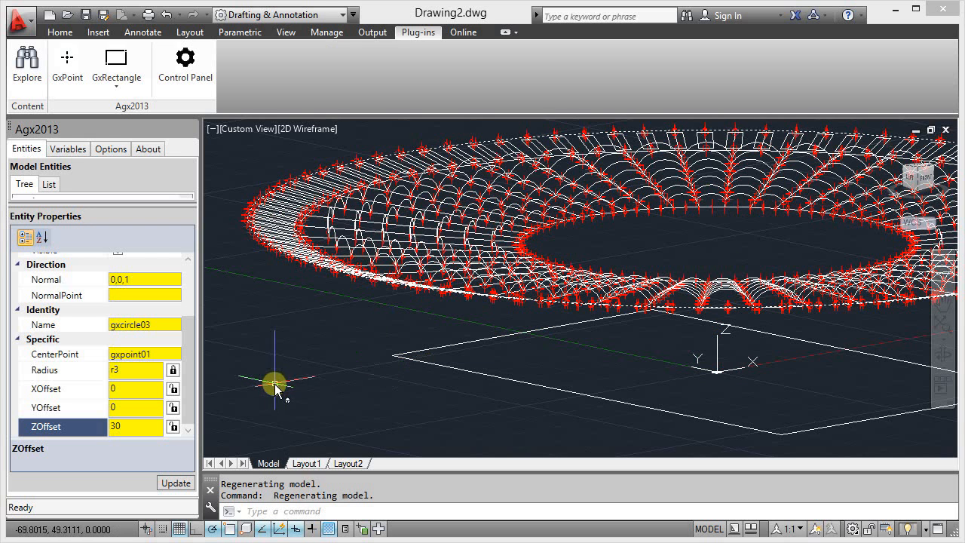
scroll(276, 386, down, 1)
scroll(573, 282, up, 1)
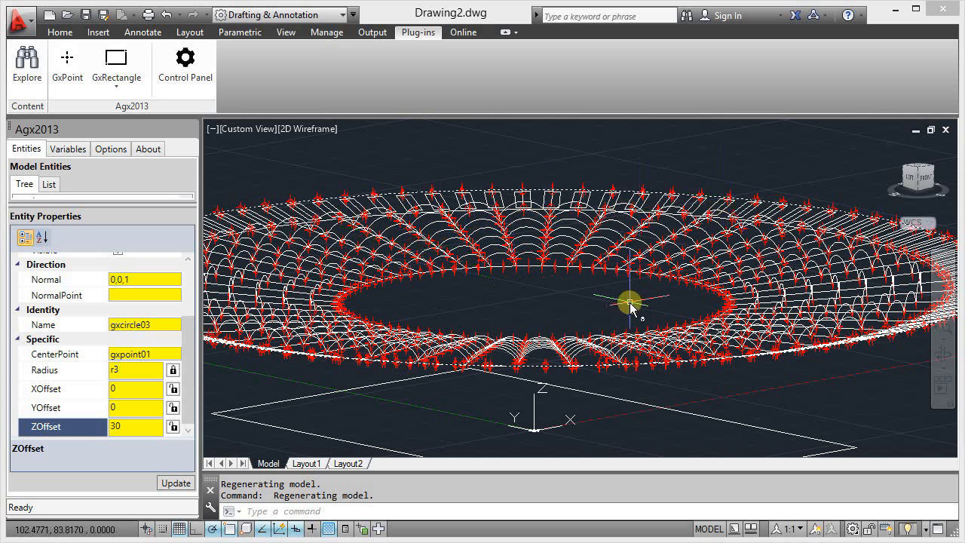
scroll(632, 303, down, 2)
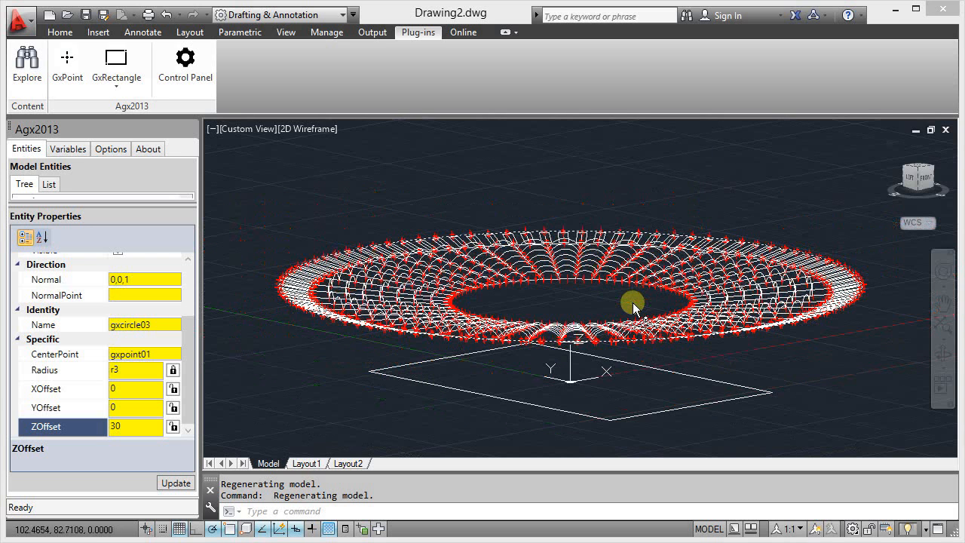
Set the value of the bays variable to 50 and update the roof model
click(80, 148)
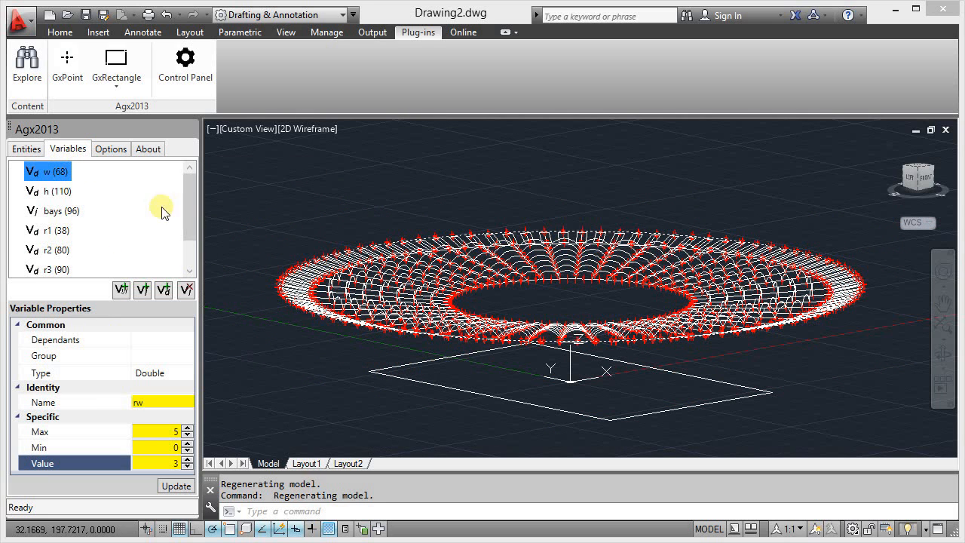
click(51, 211)
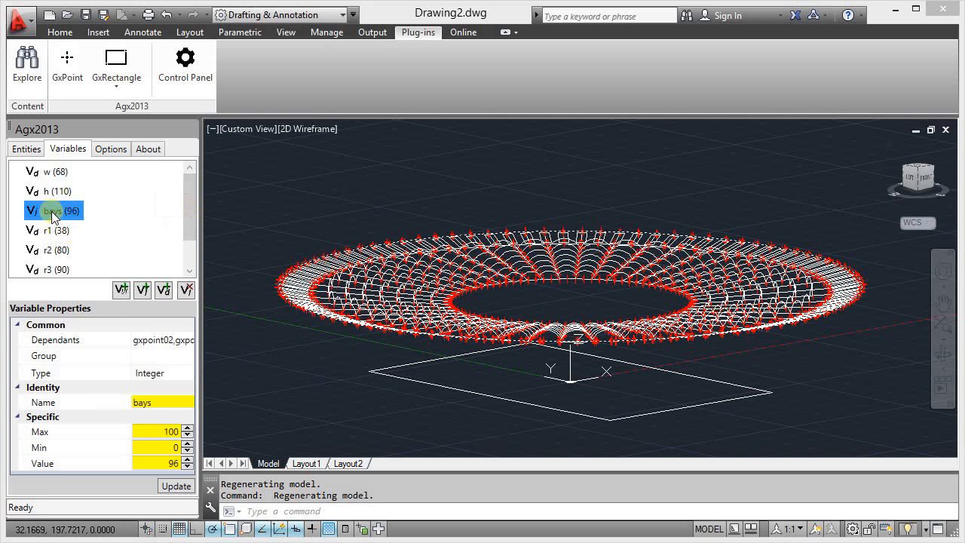
click(171, 463)
text(50)
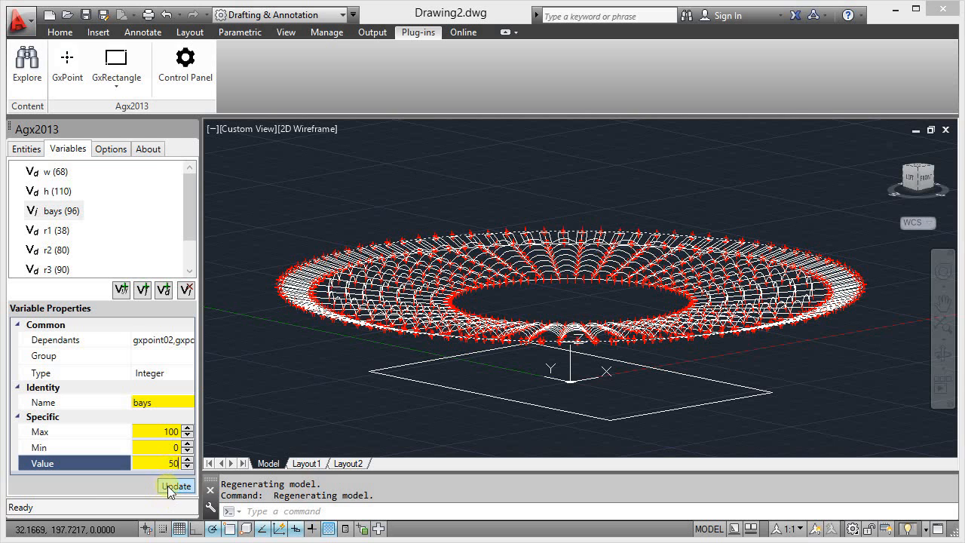
click(170, 485)
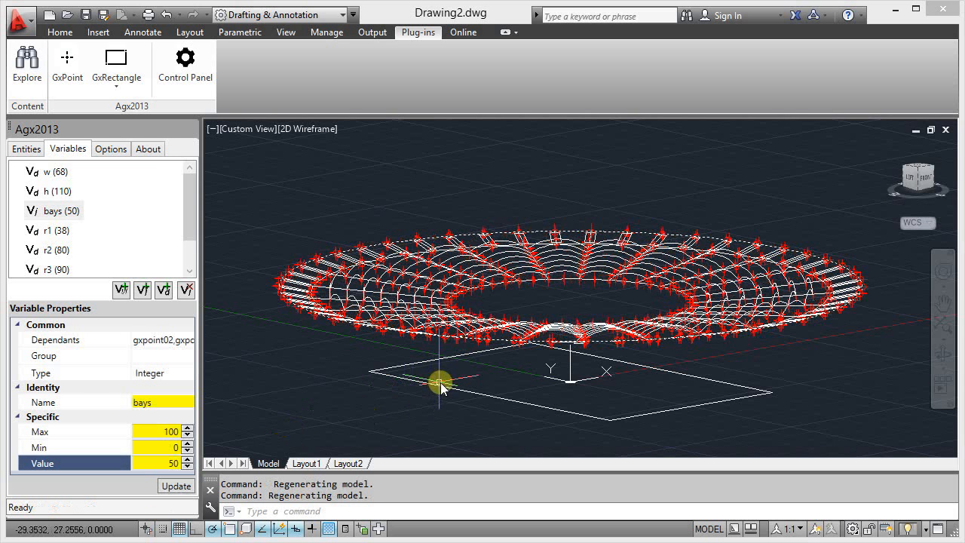
drag(921, 175, 907, 186)
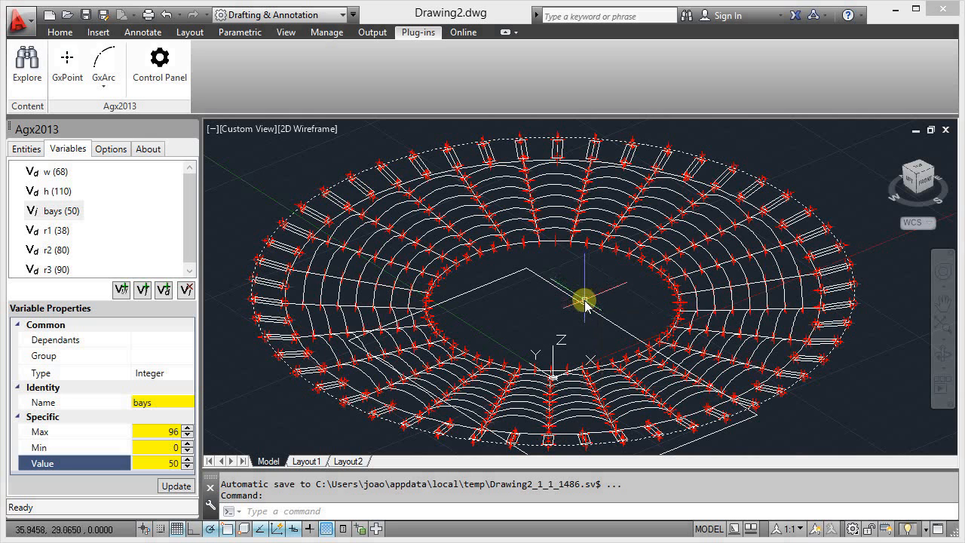
mouse_move(591, 301)
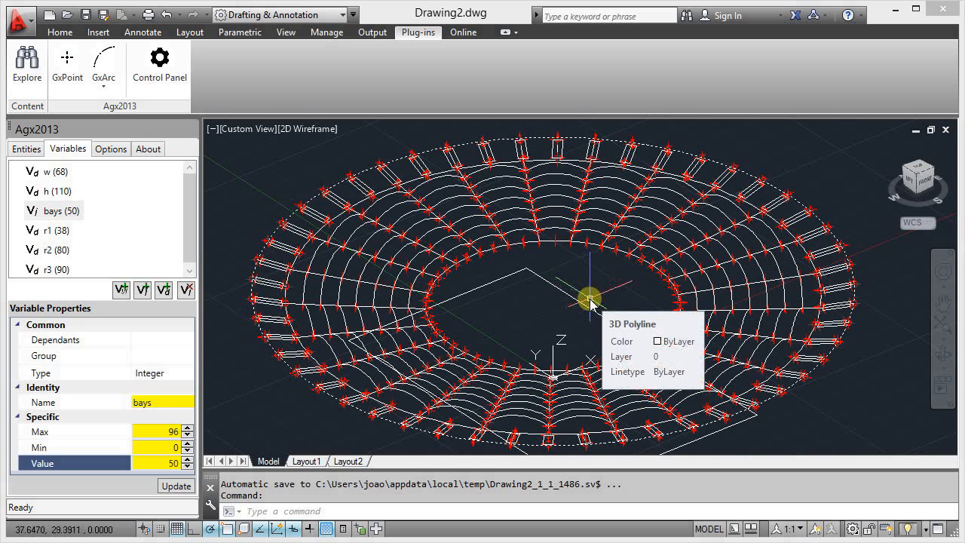